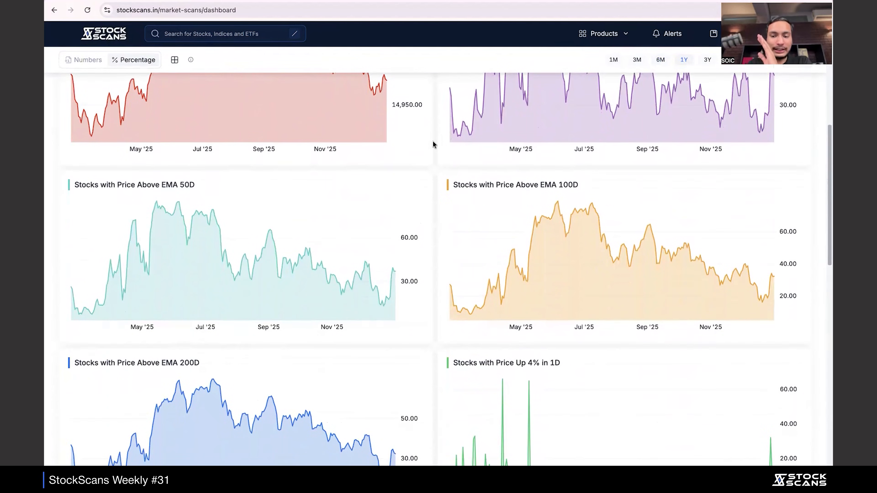
Examine the latest readings on the market breadth charts, from price above EMA 50D through new 52W lows
scroll(433, 141, down, 2)
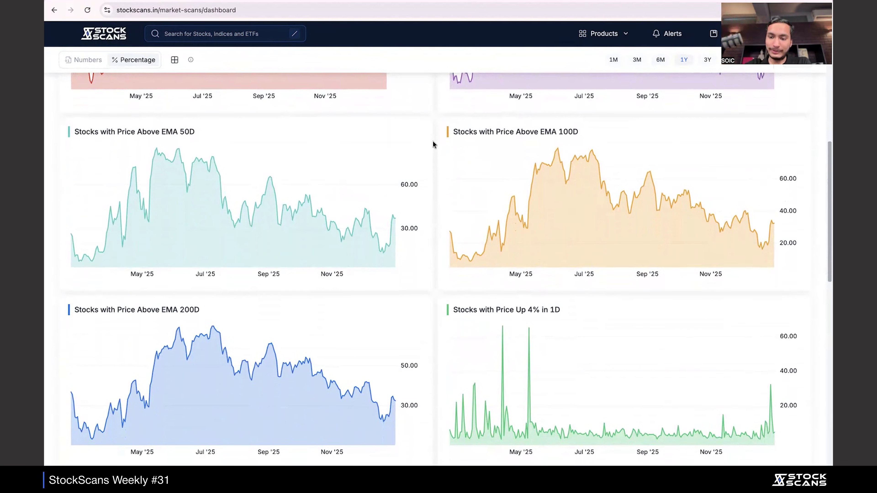
mouse_move(395, 204)
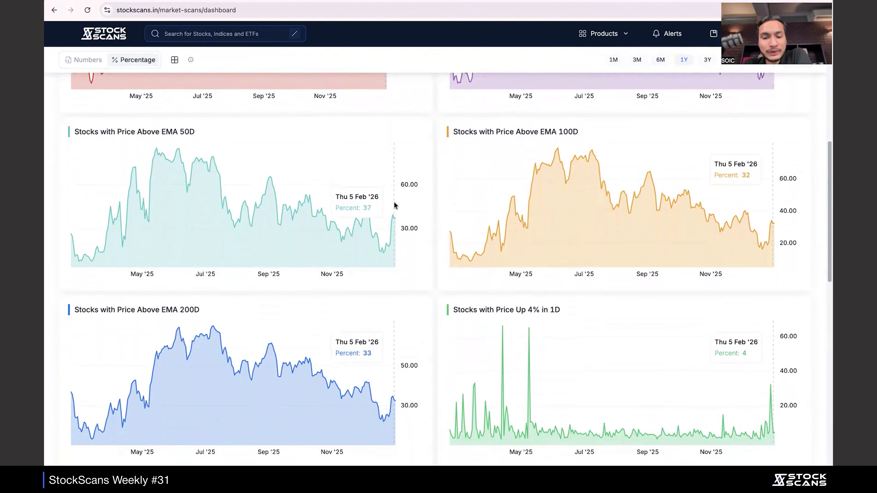
scroll(396, 205, down, 1)
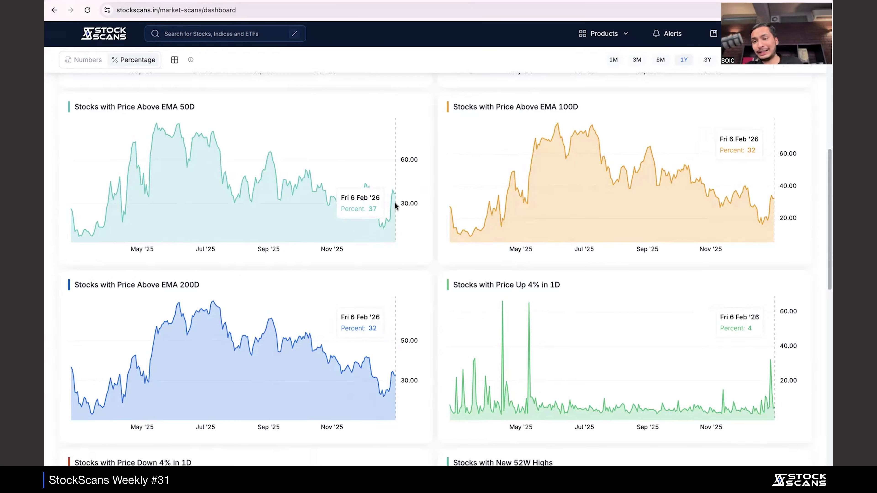
scroll(554, 335, down, 5)
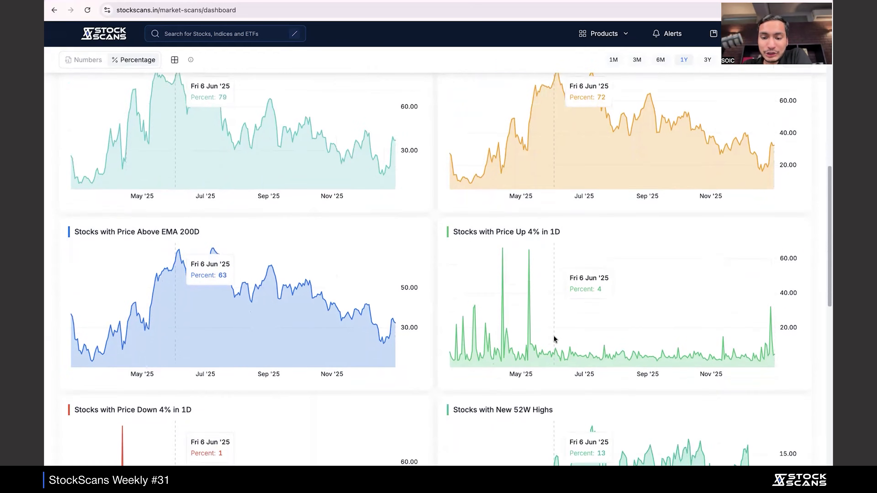
scroll(554, 337, down, 1)
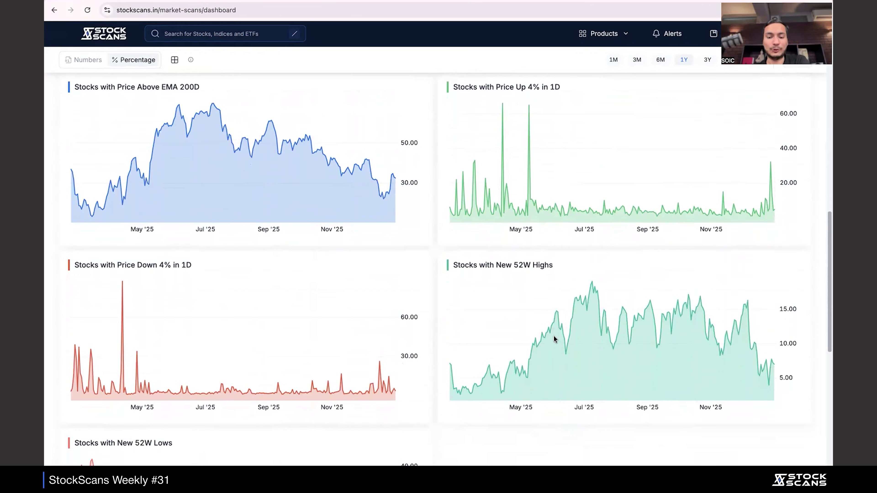
mouse_move(394, 375)
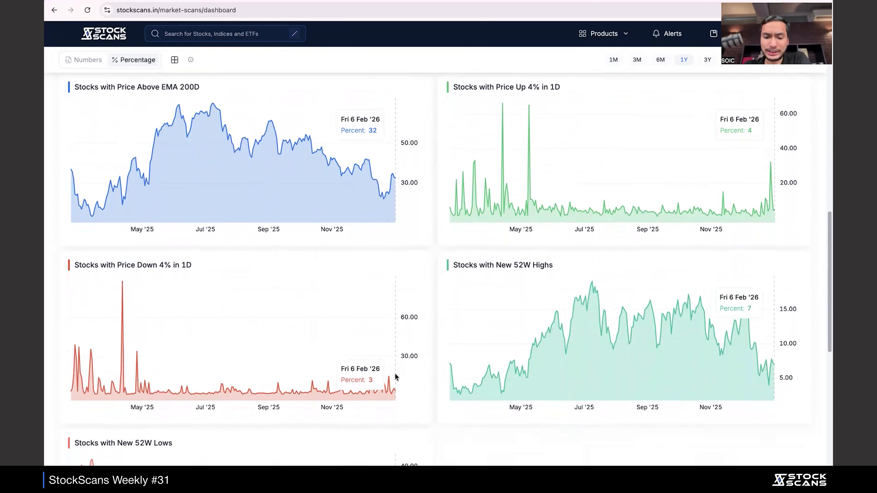
scroll(405, 361, down, 5)
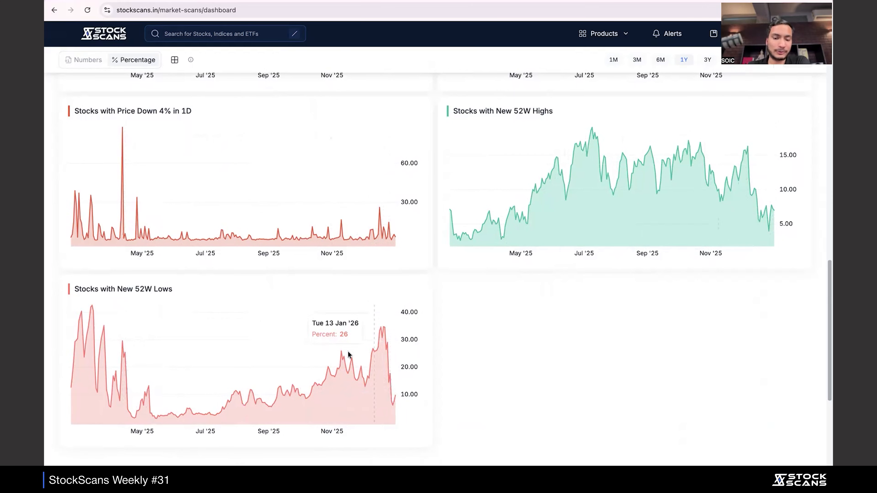
scroll(341, 361, down, 5)
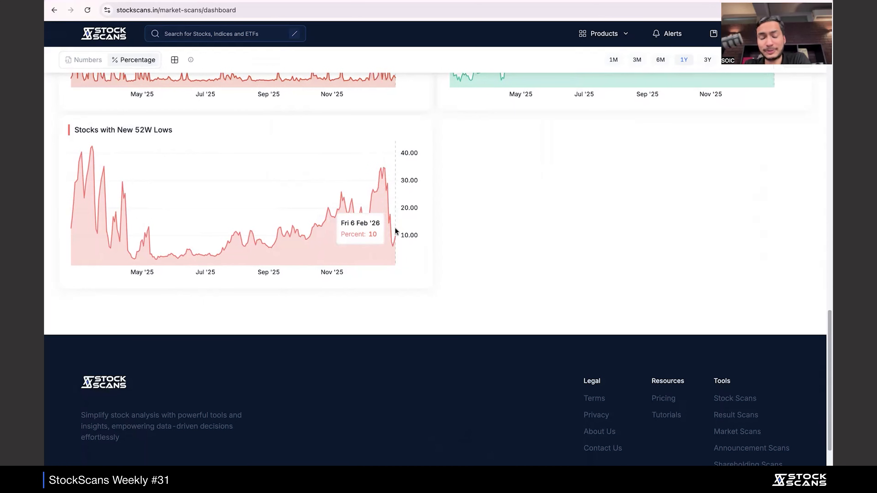
scroll(393, 227, up, 5)
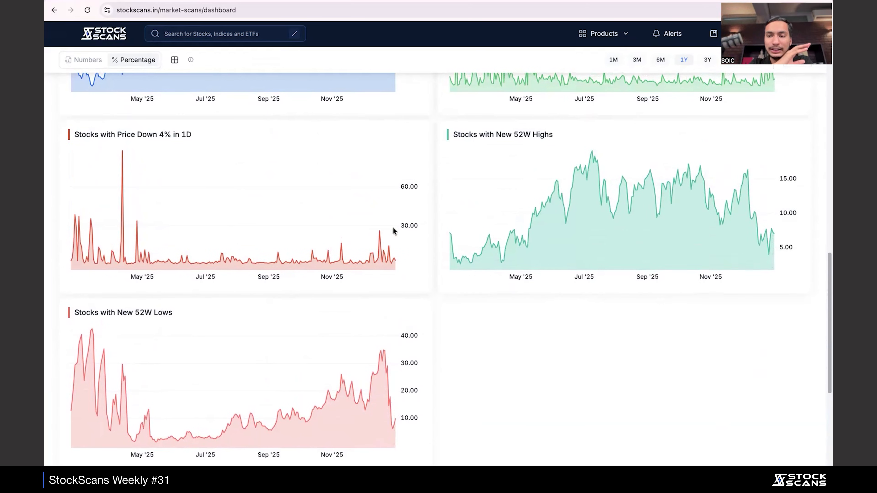
Set the Market Dashboard's custom date range to 23 Sep 2024 through 5 Feb 2026
scroll(394, 231, up, 15)
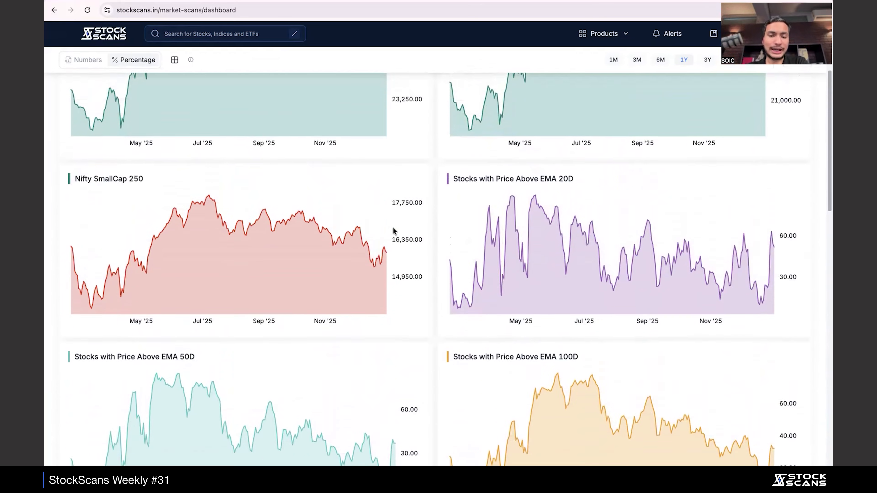
scroll(394, 230, up, 5)
mouse_move(635, 210)
scroll(635, 211, down, 6)
scroll(634, 210, up, 6)
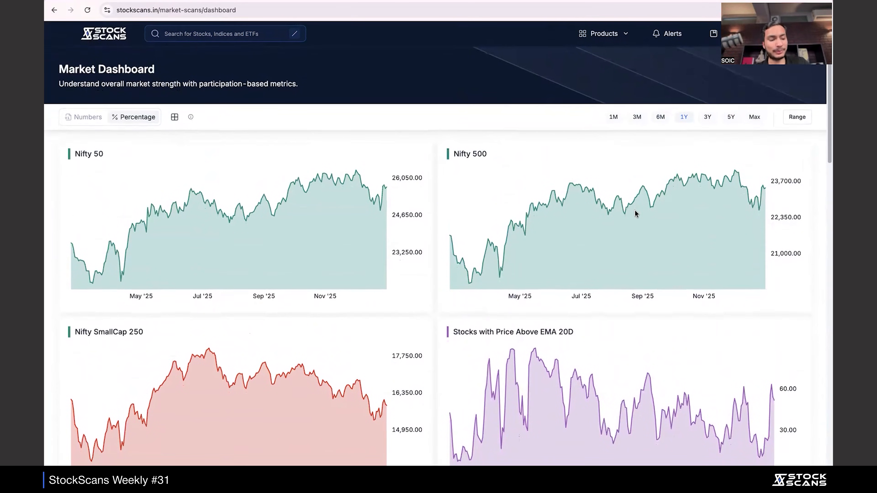
click(797, 120)
click(710, 119)
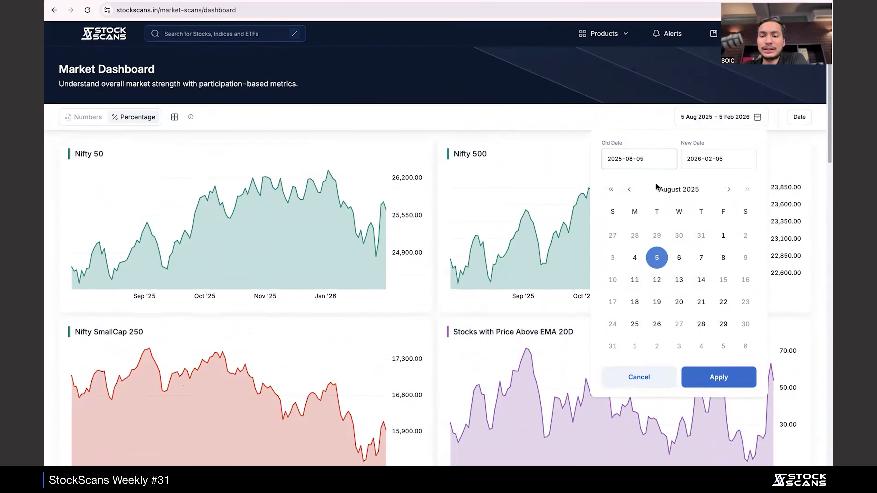
scroll(656, 187, down, 1)
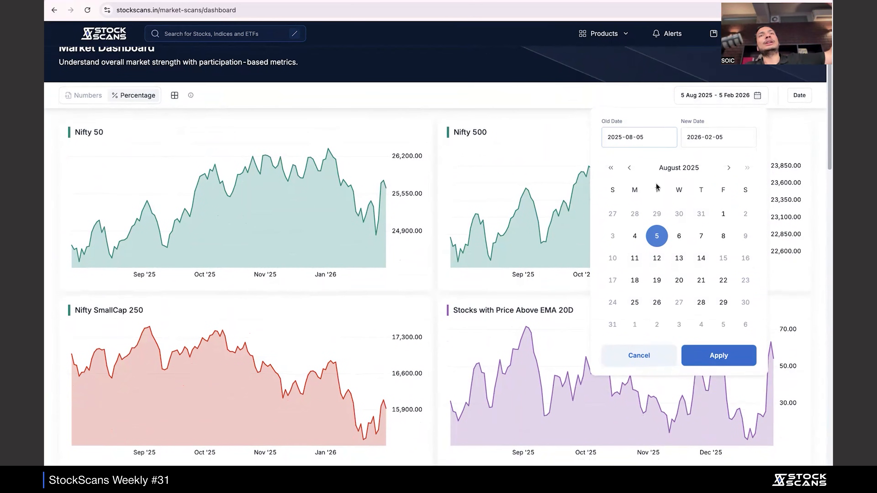
click(611, 168)
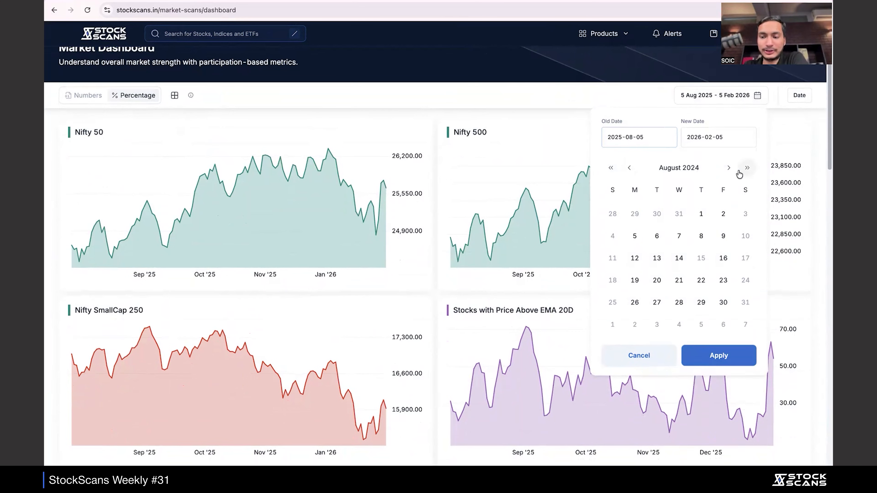
click(728, 167)
click(635, 280)
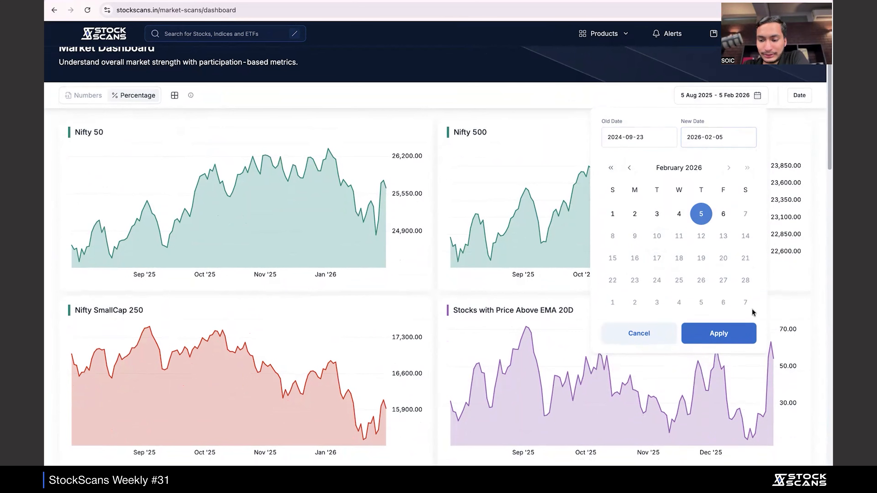
click(718, 334)
Examine the EMA 200D, 4% price move, new 52W highs and new 52W lows charts over the custom range
scroll(492, 287, down, 10)
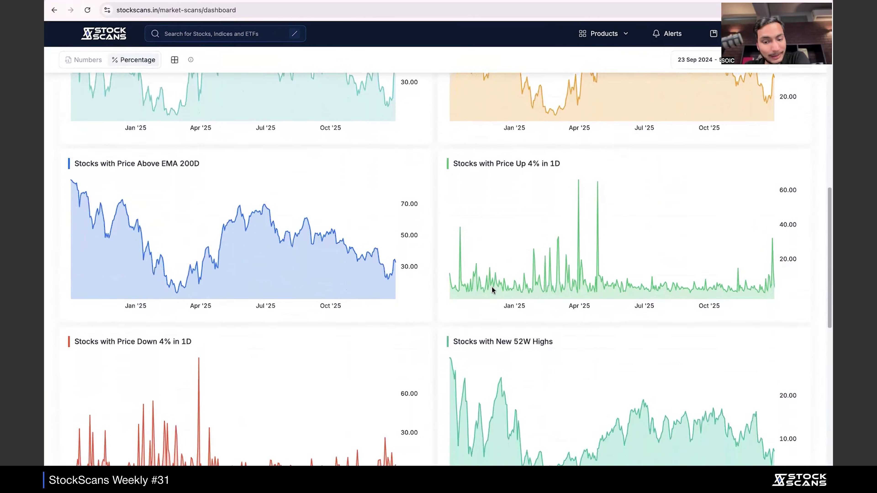
scroll(492, 290, up, 3)
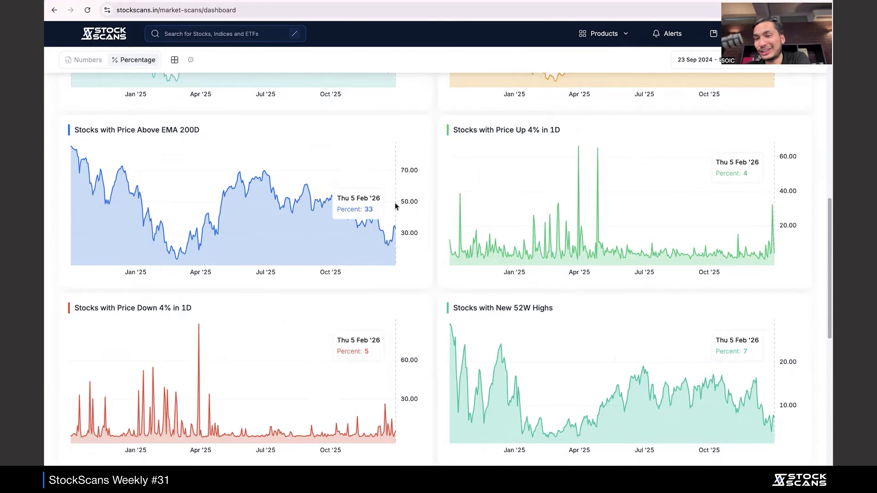
scroll(395, 203, down, 1)
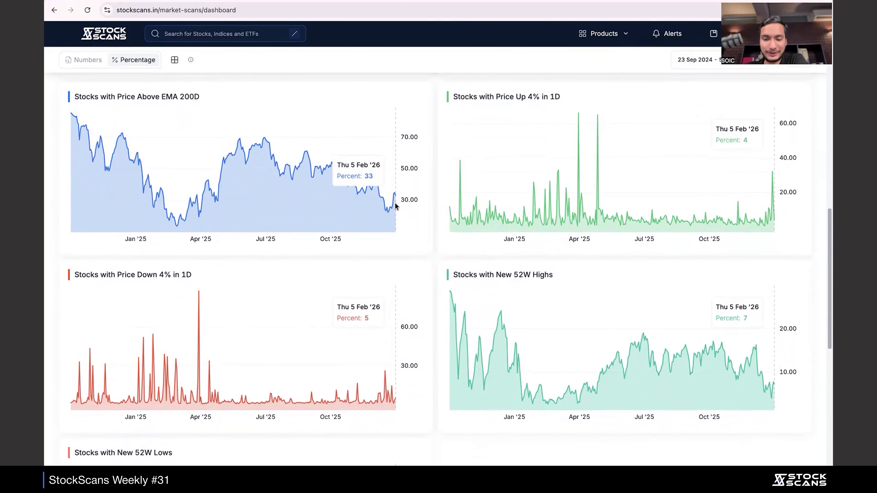
scroll(395, 205, down, 2)
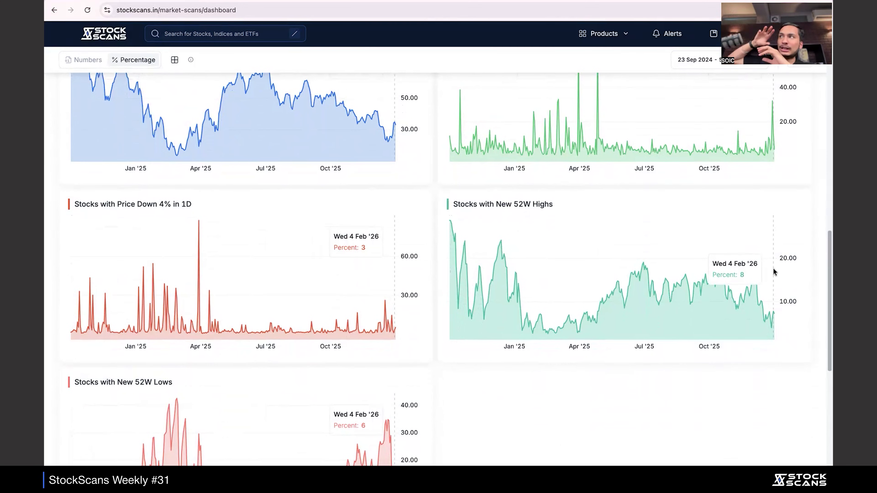
scroll(773, 268, down, 8)
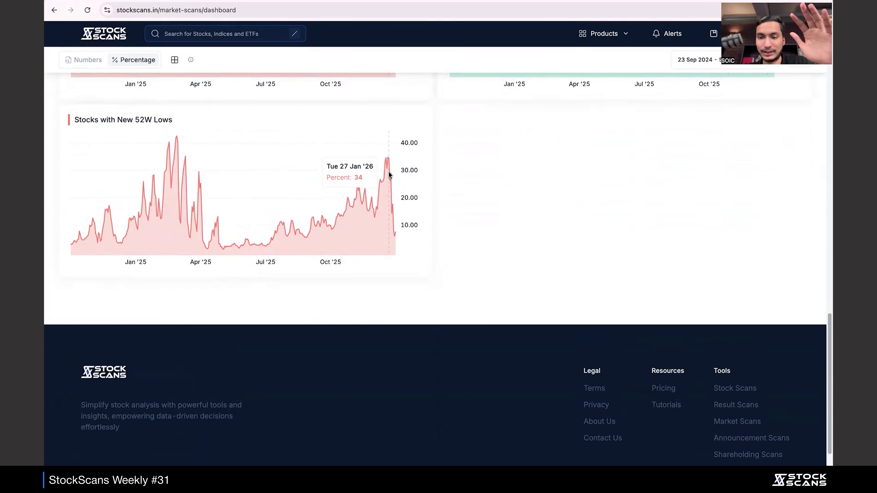
Open the Market Scans industry list and sort it by Score Change 1M, highest first
scroll(389, 174, up, 20)
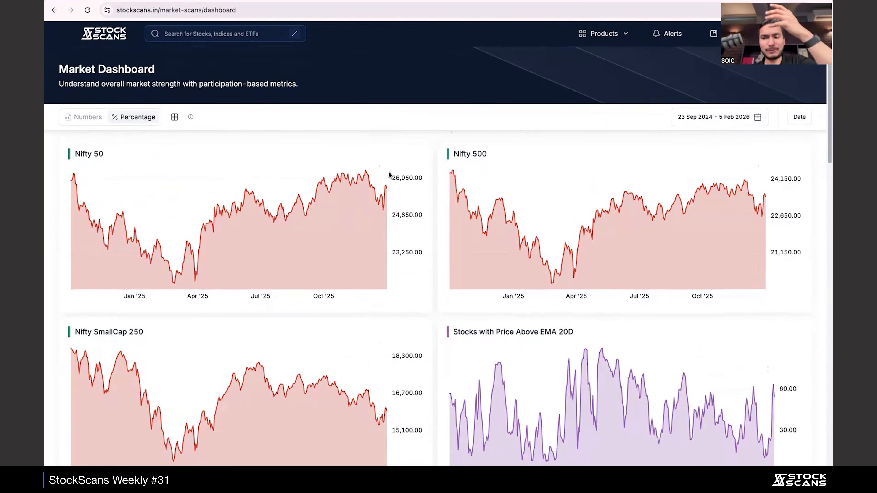
click(604, 34)
click(434, 92)
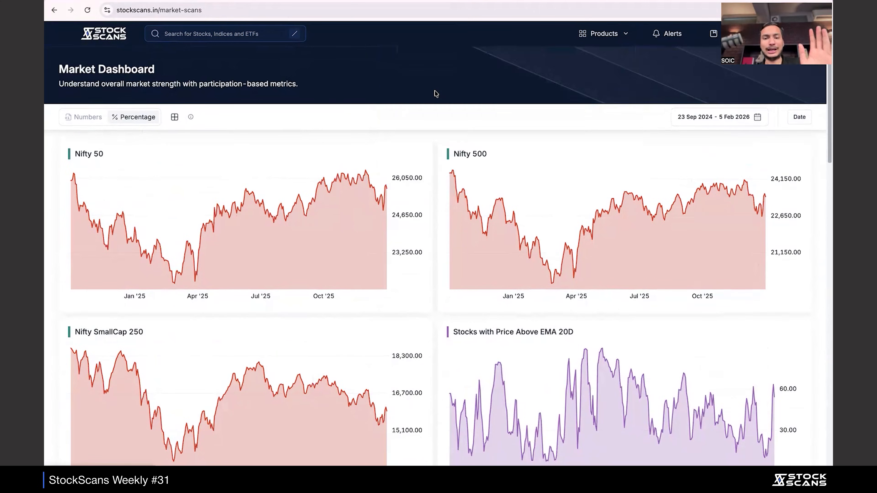
scroll(435, 93, down, 2)
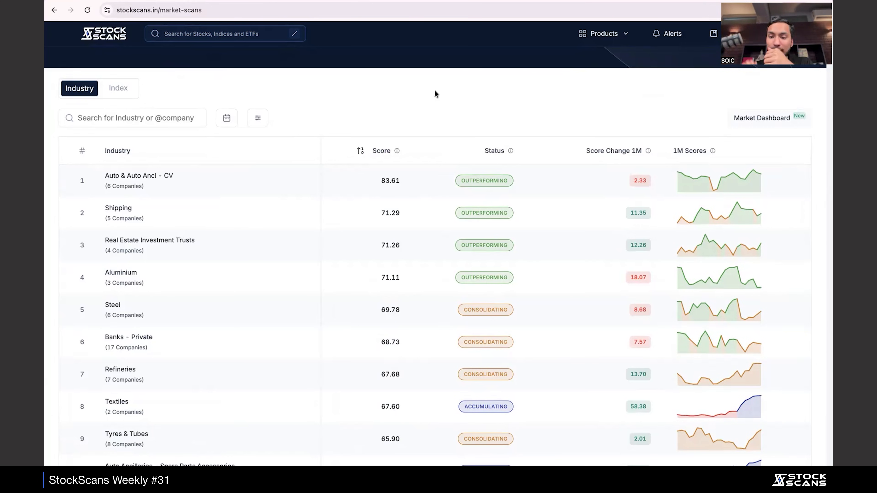
click(611, 152)
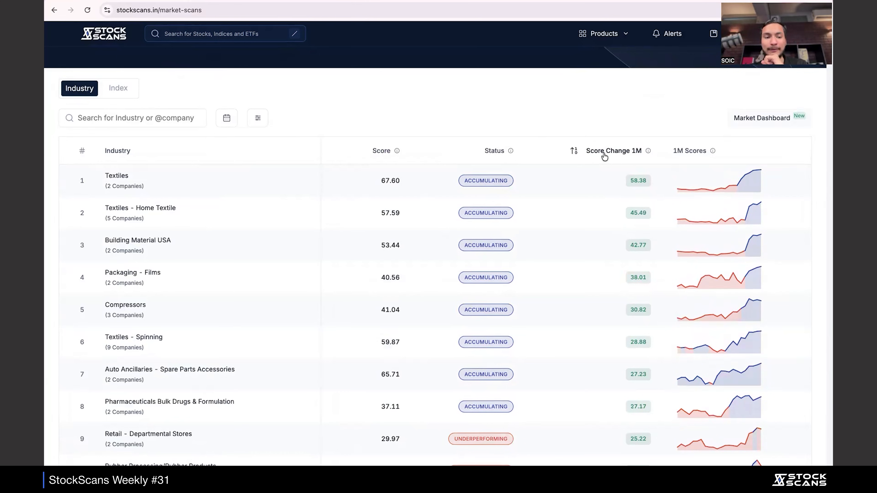
Review the scores, statuses and one-month score changes of the top-ranked industries
scroll(408, 188, down, 1)
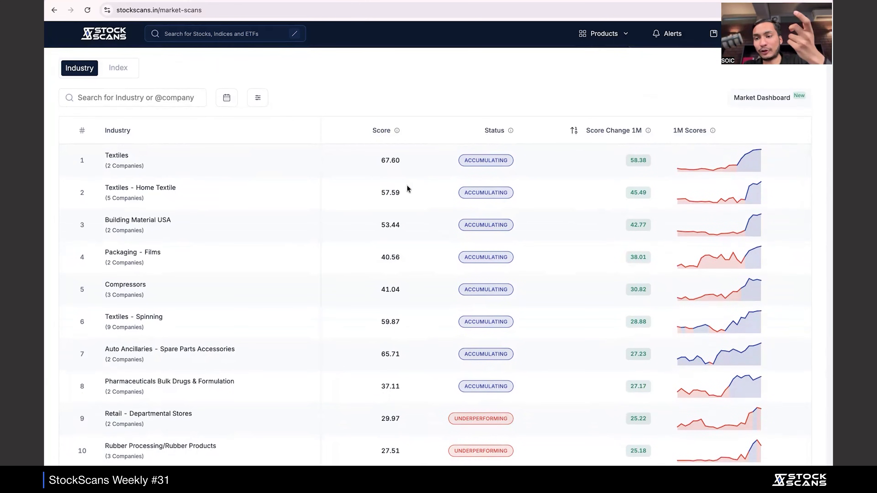
scroll(407, 188, down, 1)
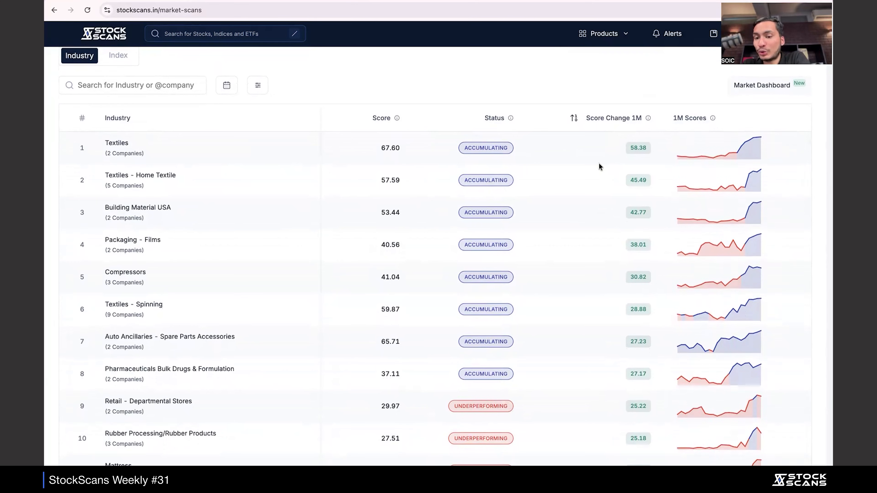
scroll(611, 158, down, 1)
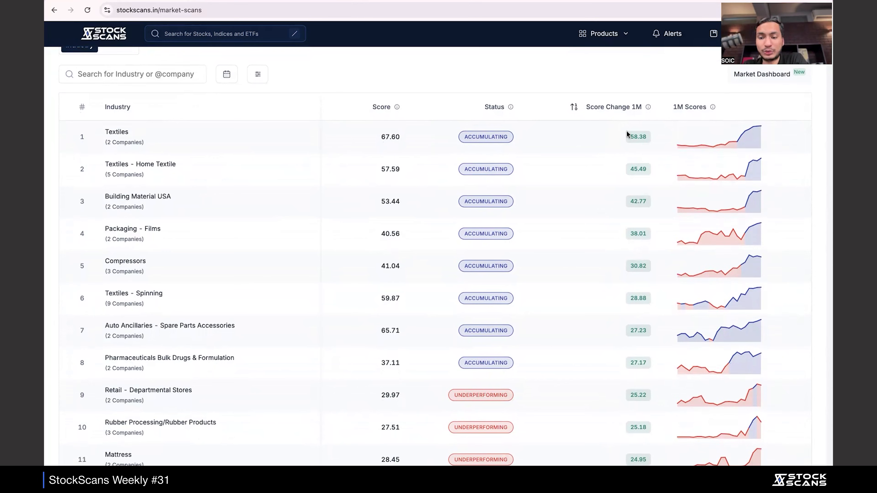
scroll(627, 132, down, 1)
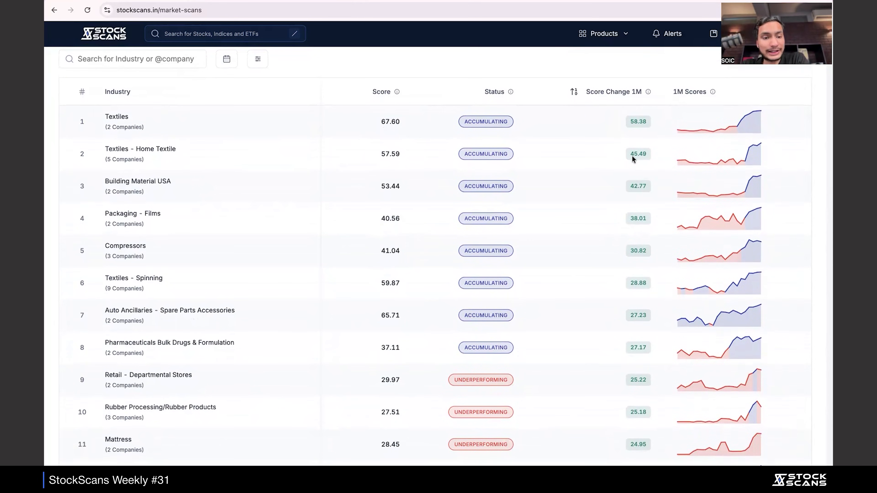
scroll(633, 157, down, 1)
scroll(639, 144, down, 2)
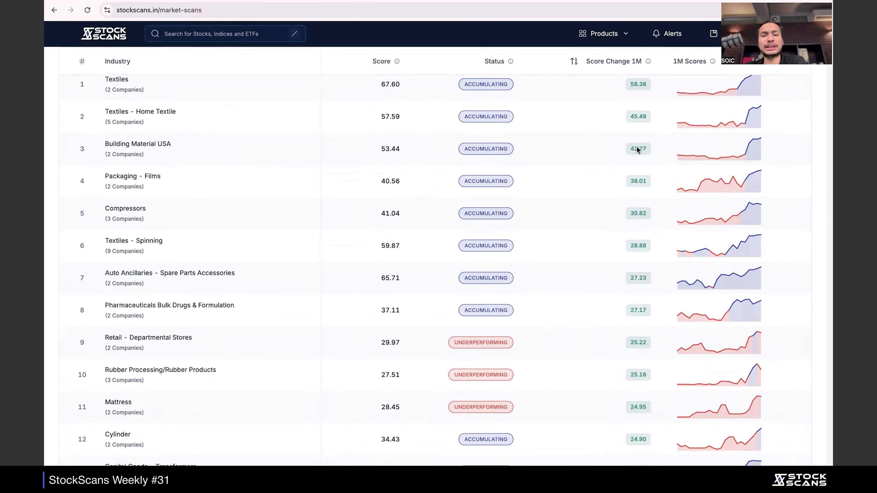
scroll(636, 150, up, 2)
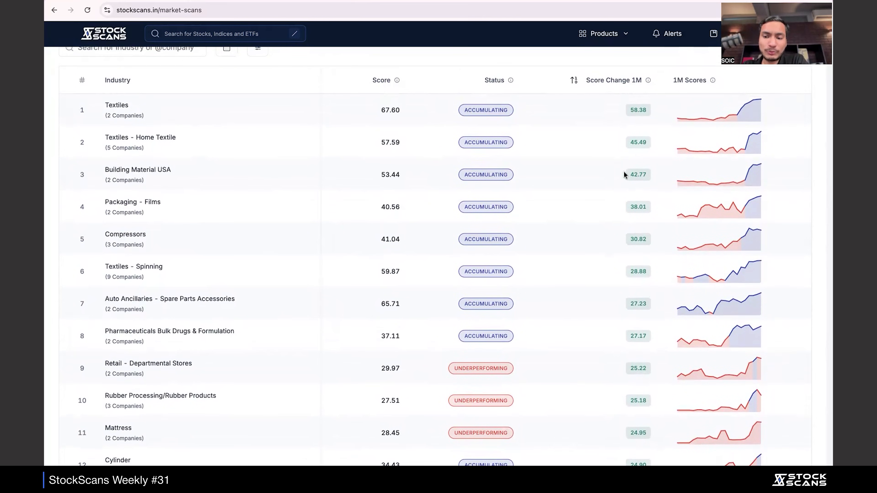
Open the Building Material USA industry and preview the summary card of Carysil Ltd
click(120, 171)
scroll(254, 204, down, 1)
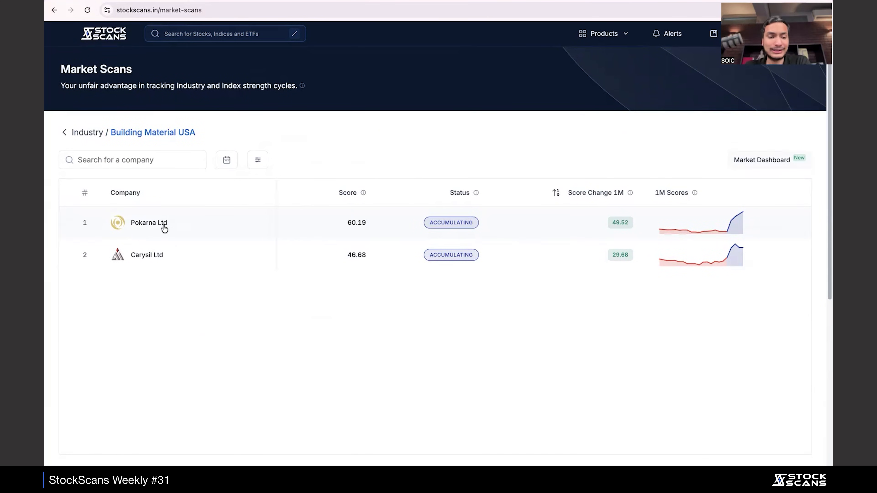
mouse_move(145, 260)
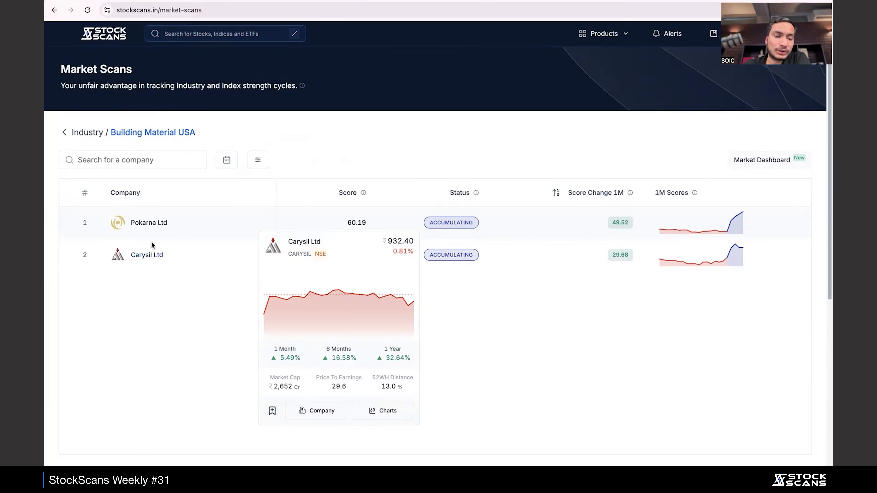
Return to the full industry list and look over the leading industries by one-month score change
click(64, 132)
scroll(299, 180, down, 3)
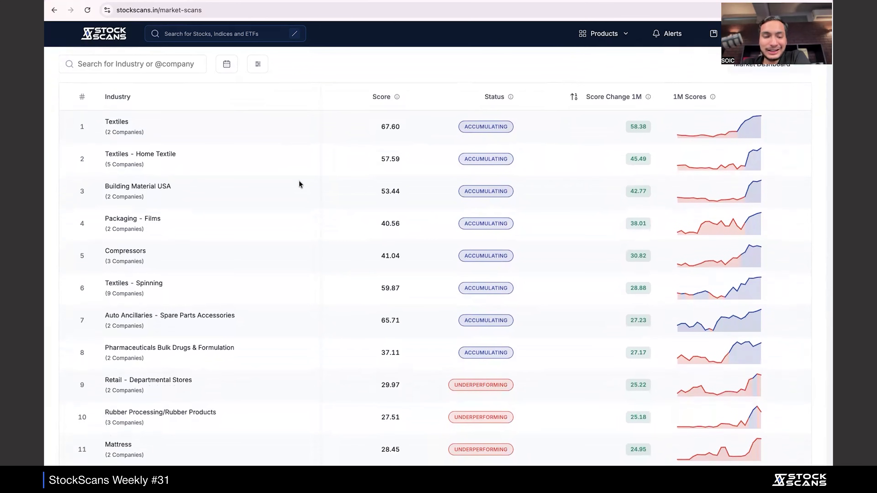
scroll(298, 181, up, 3)
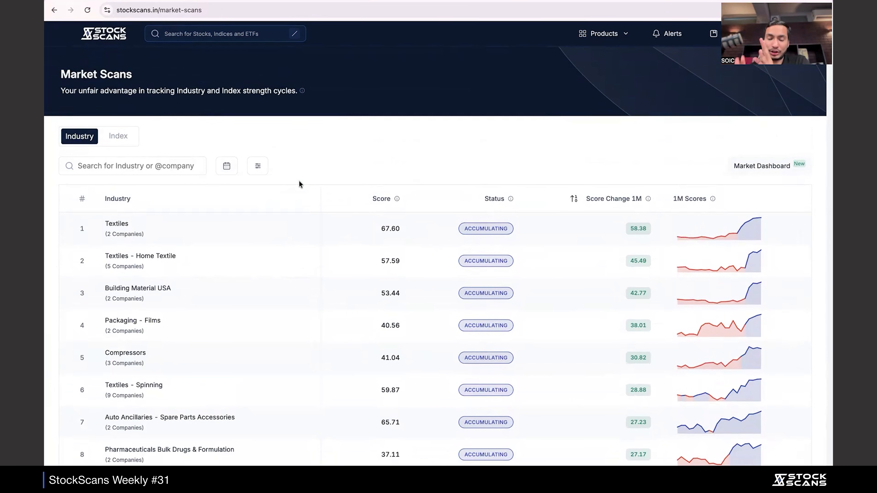
scroll(299, 181, down, 4)
scroll(299, 181, up, 4)
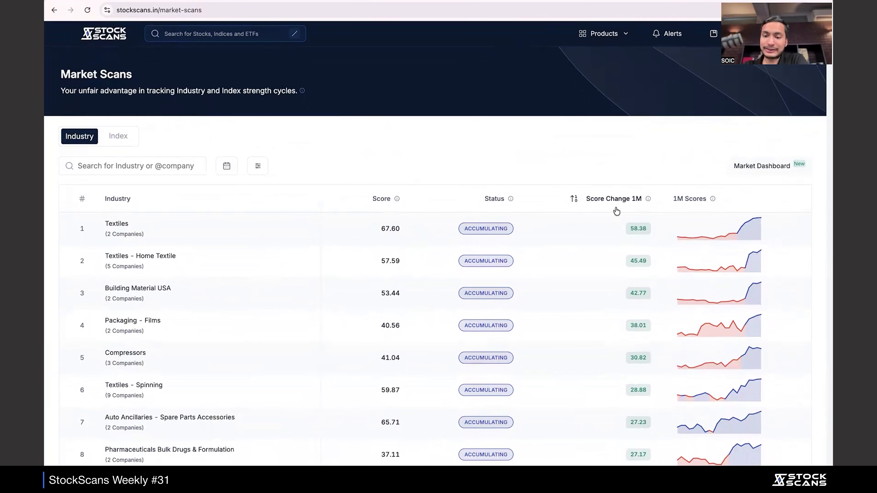
Reverse the Score Change 1M sort to rank the industries with the largest one-month score declines first
click(615, 204)
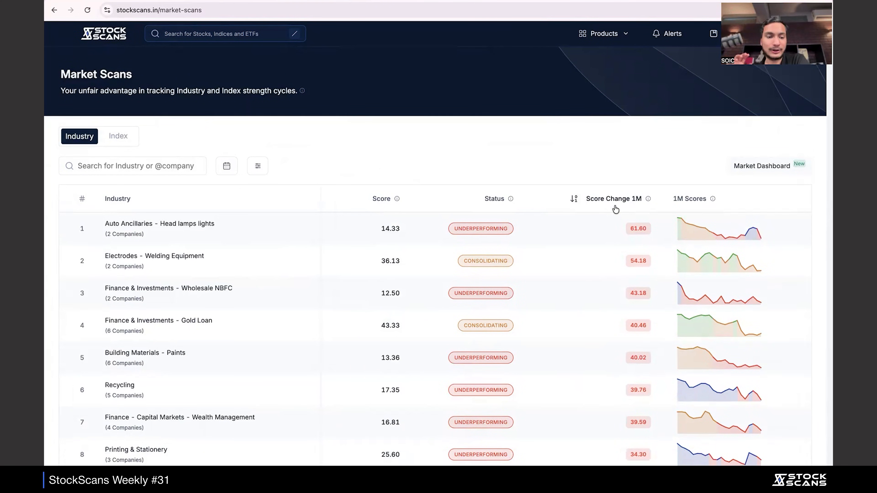
scroll(616, 209, down, 3)
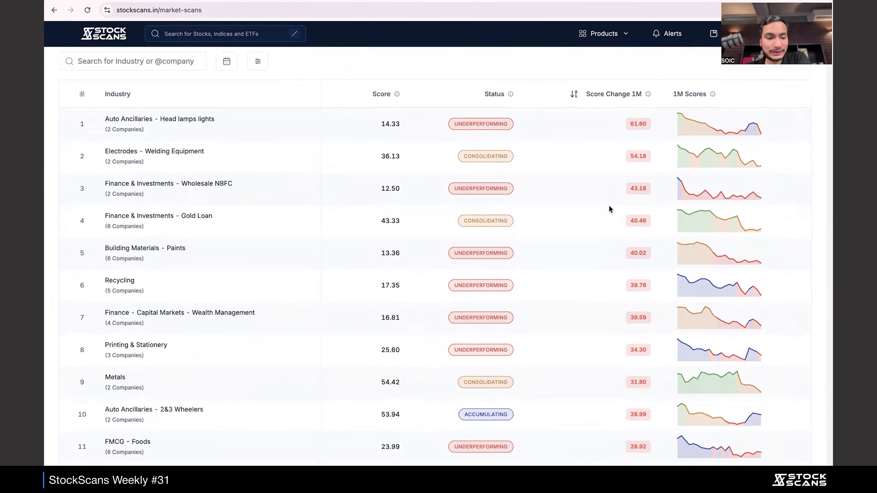
scroll(311, 263, down, 1)
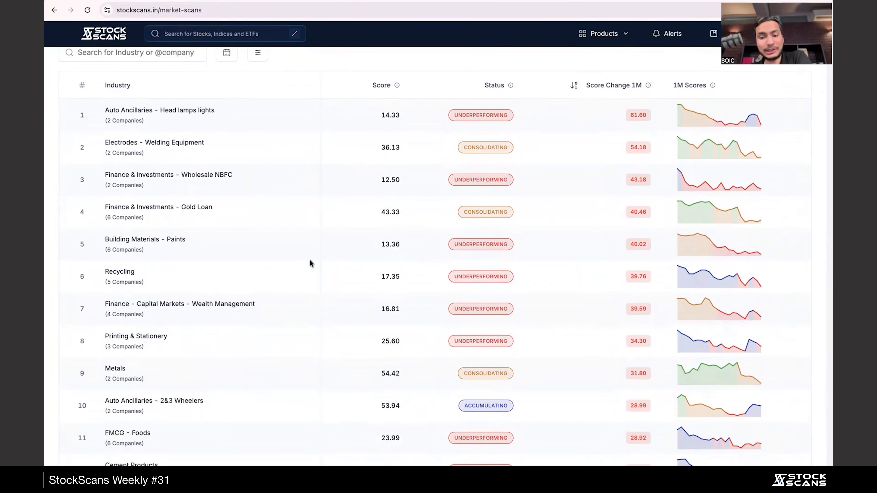
View the score history chart of Building Materials - Paints over 1Y, then close it
click(742, 242)
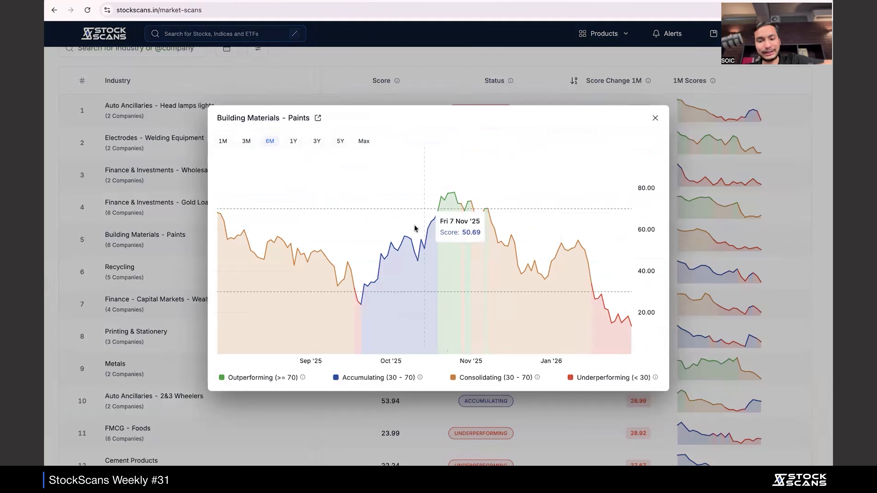
click(293, 141)
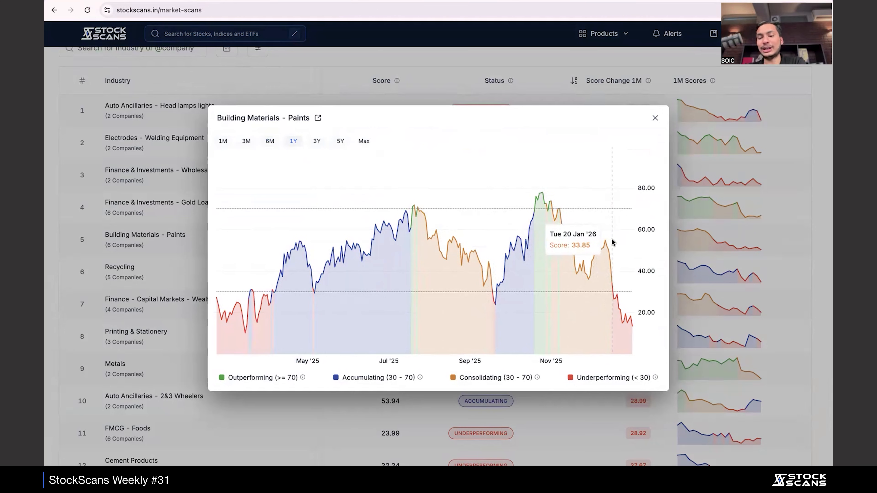
click(142, 249)
Check the companies in the Metals industry, return to the industry list and look over its weakest entries
scroll(142, 252, down, 3)
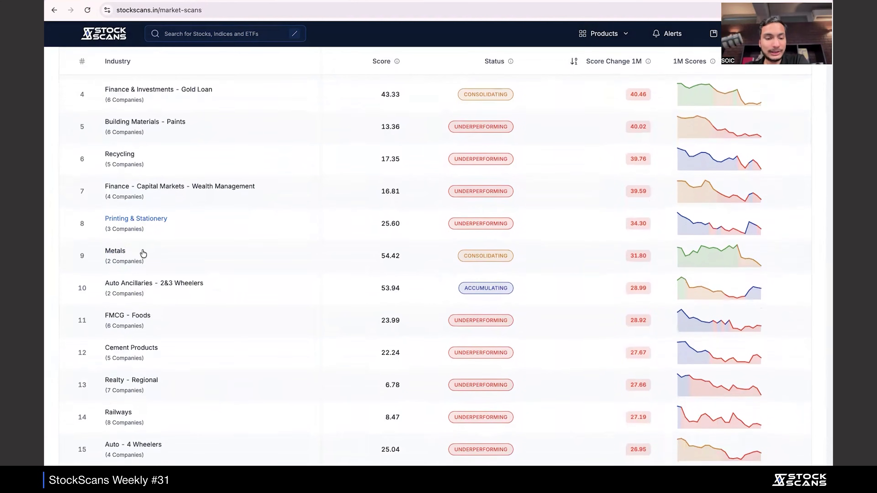
click(116, 250)
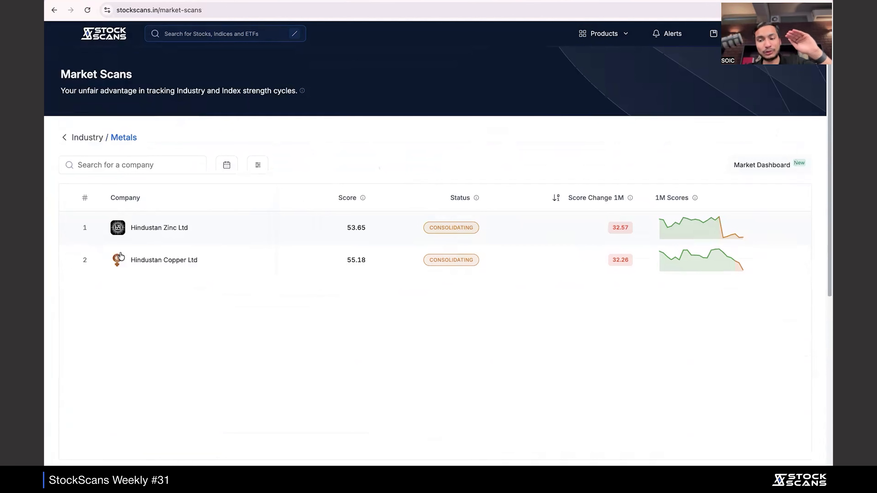
click(64, 140)
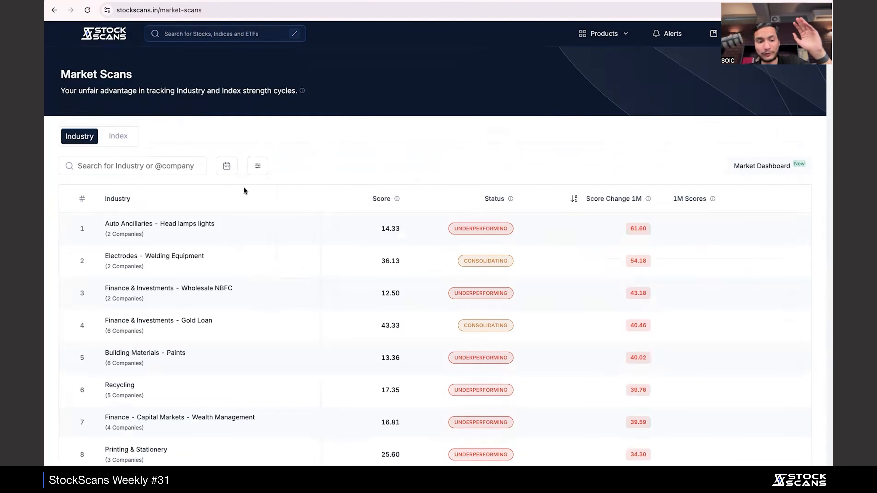
scroll(355, 313, down, 2)
scroll(355, 315, down, 2)
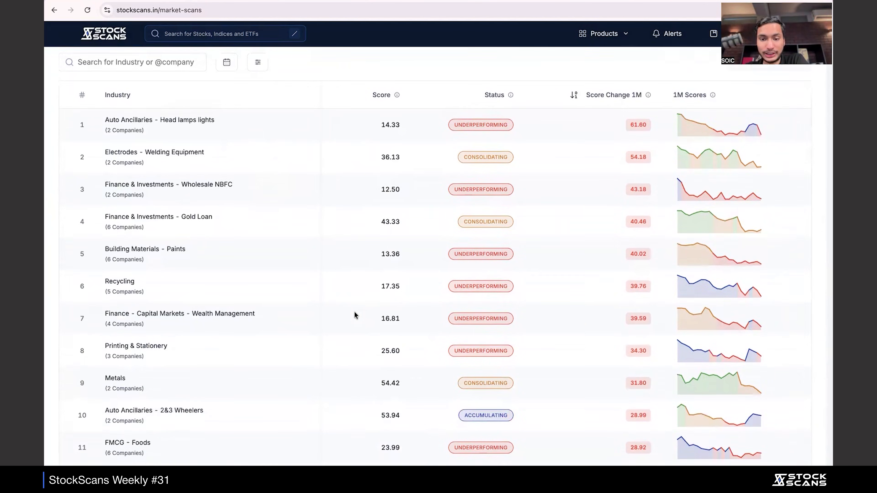
scroll(355, 314, up, 4)
Sort the industry list by Score, highest first
click(380, 207)
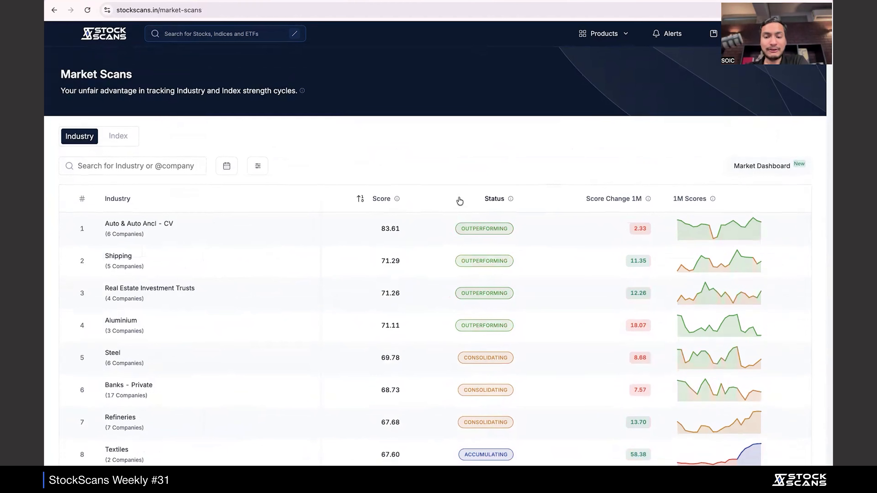
click(461, 200)
click(462, 202)
click(461, 203)
click(376, 204)
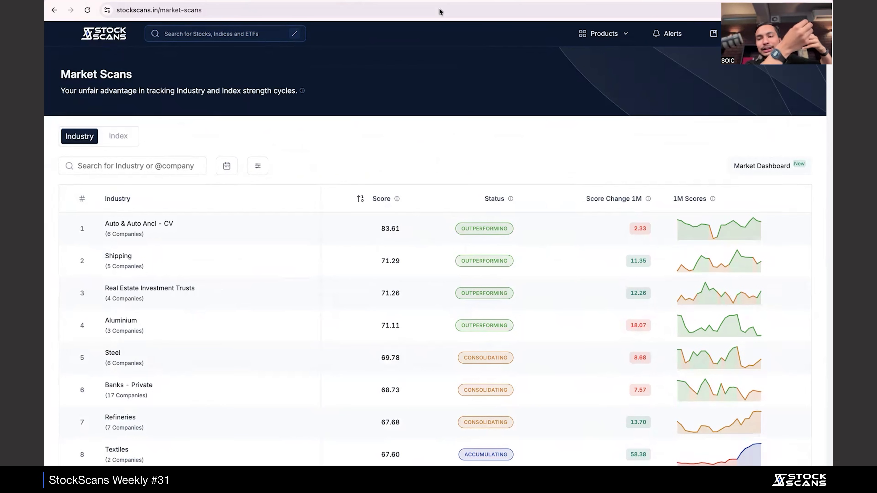
Open Result Scans for Dec 2025 and display the analysis chart of median YoY growth
click(604, 33)
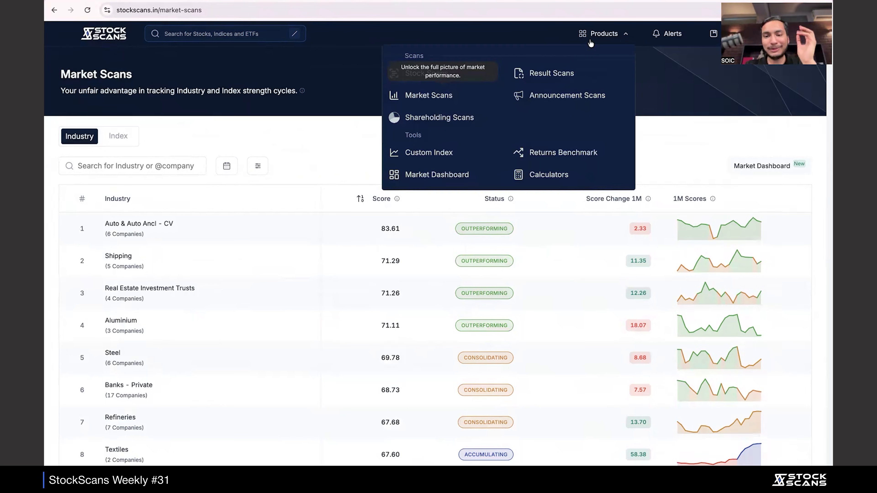
click(542, 74)
scroll(416, 106, down, 1)
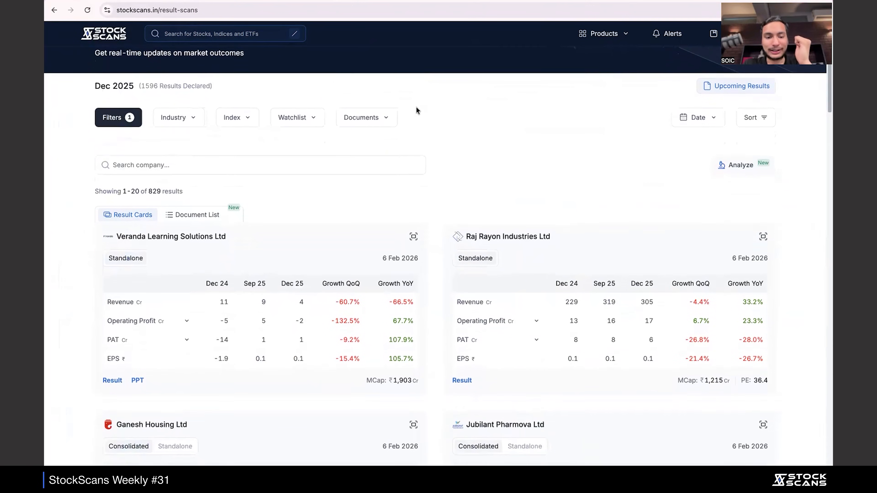
scroll(717, 165, up, 1)
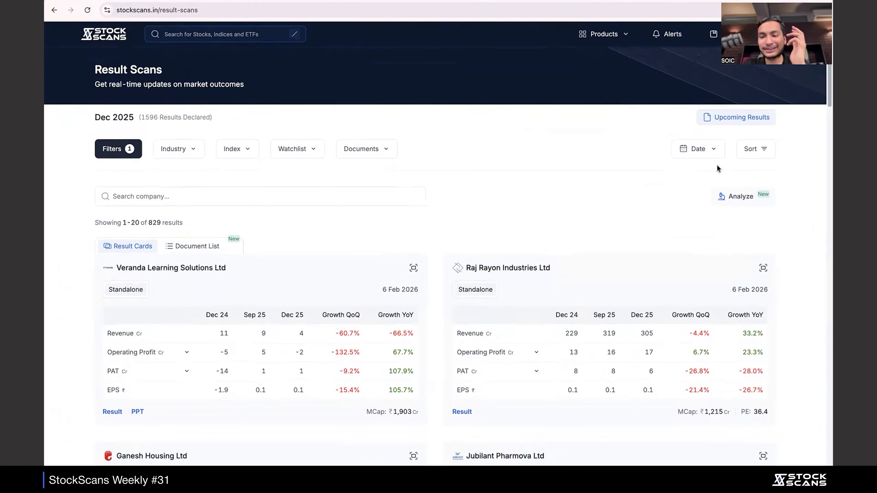
click(720, 195)
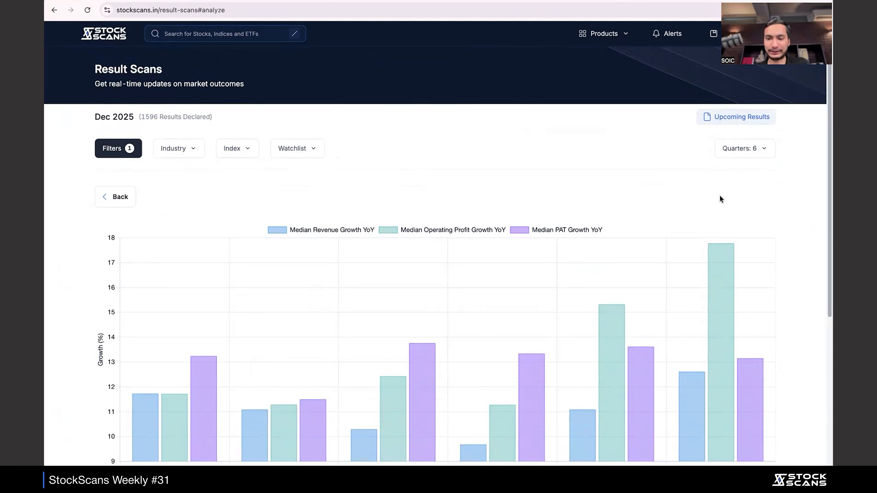
scroll(719, 194, down, 1)
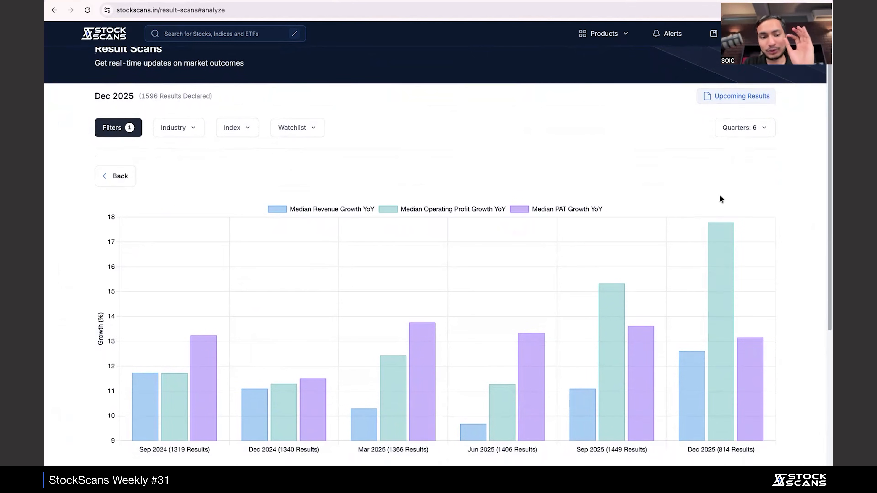
scroll(720, 194, down, 2)
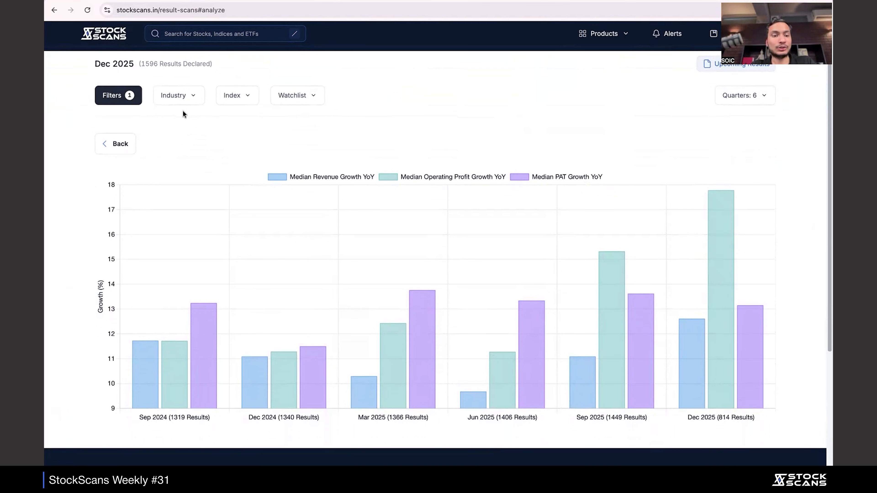
Remove the Market Capitalization filter from the result scan and rerun it for all companies
click(133, 100)
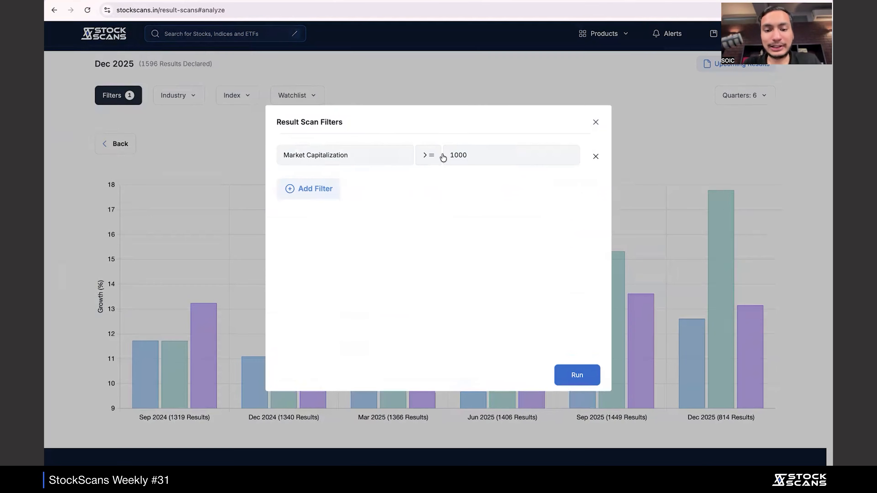
click(595, 157)
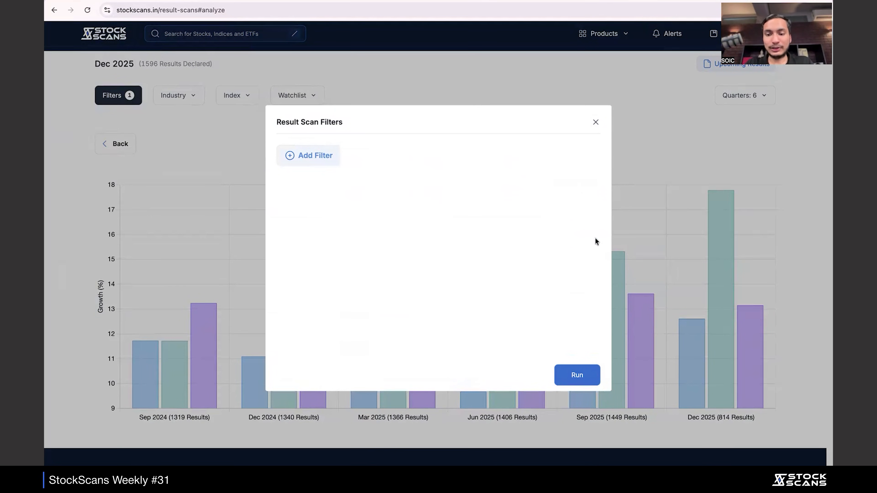
click(580, 375)
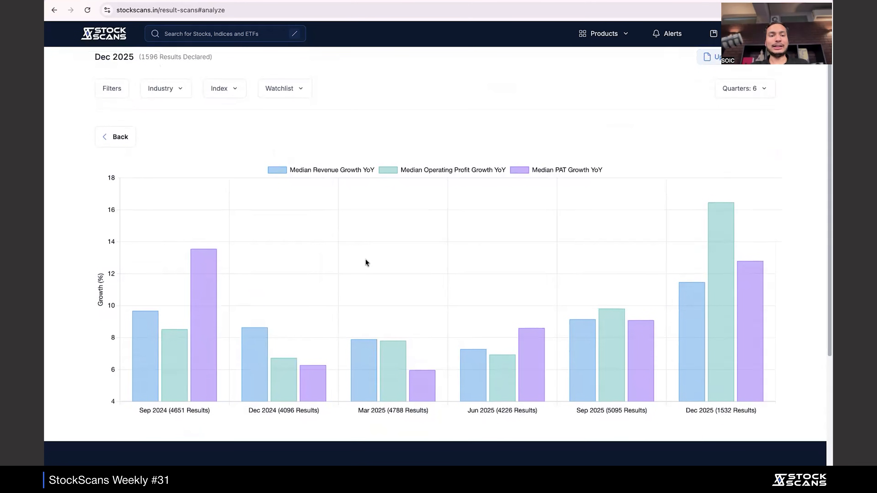
scroll(365, 258, up, 1)
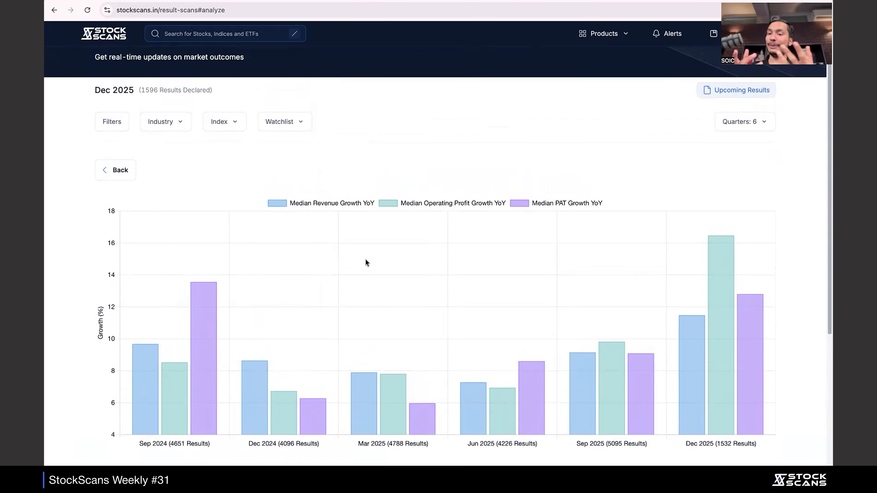
Restrict the growth chart to companies in the Nifty 500 index
click(232, 120)
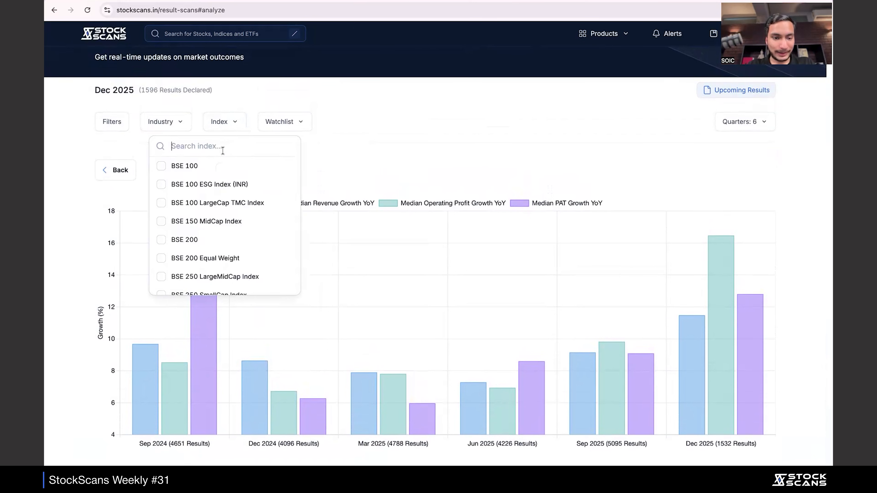
text(nifty 500)
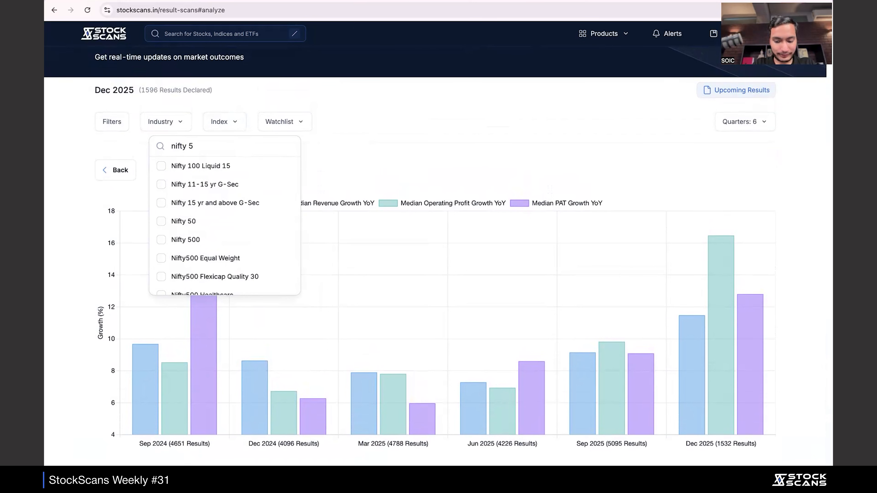
click(217, 168)
click(463, 151)
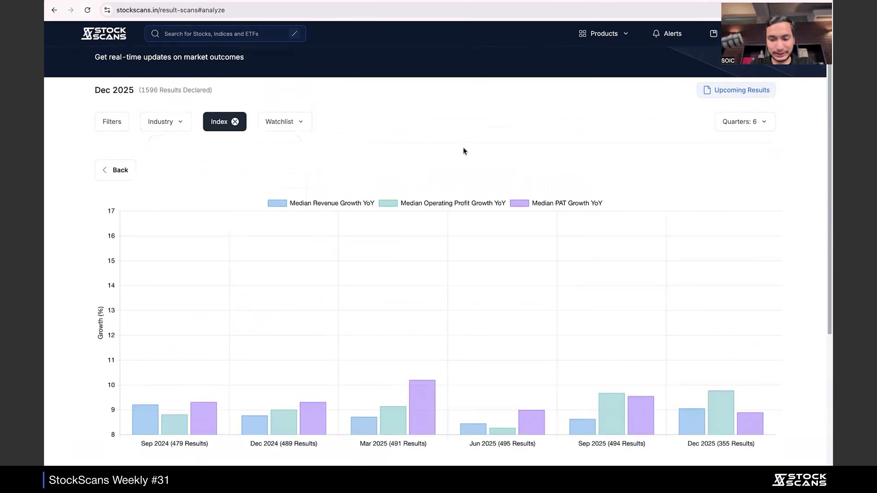
scroll(463, 151, down, 1)
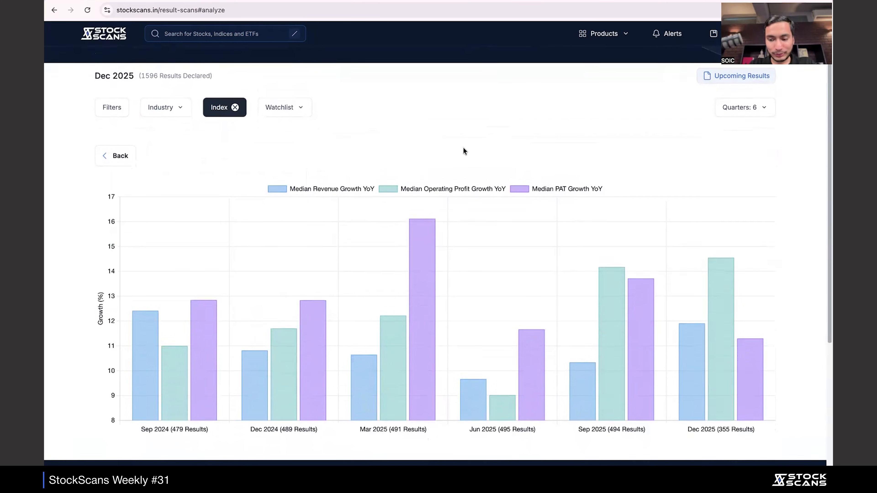
Extend the growth chart to 16 quarters and examine the median PAT growth across them
click(742, 107)
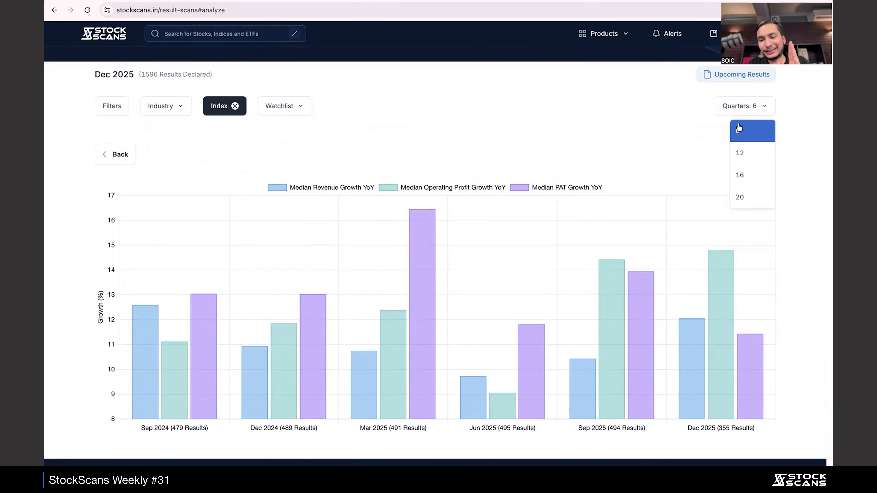
click(741, 180)
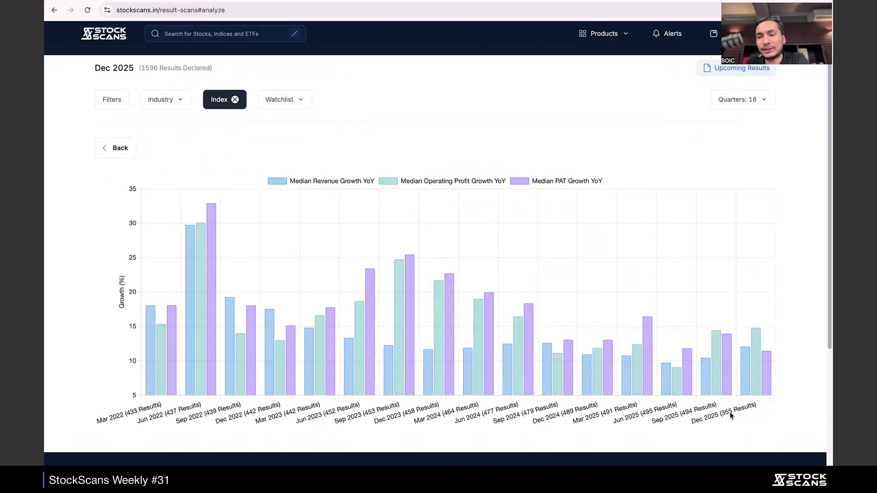
mouse_move(762, 384)
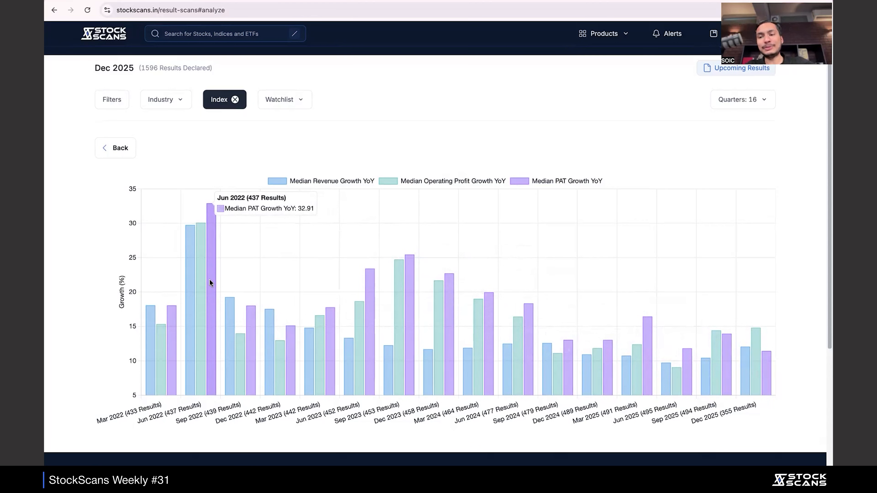
scroll(399, 222, up, 1)
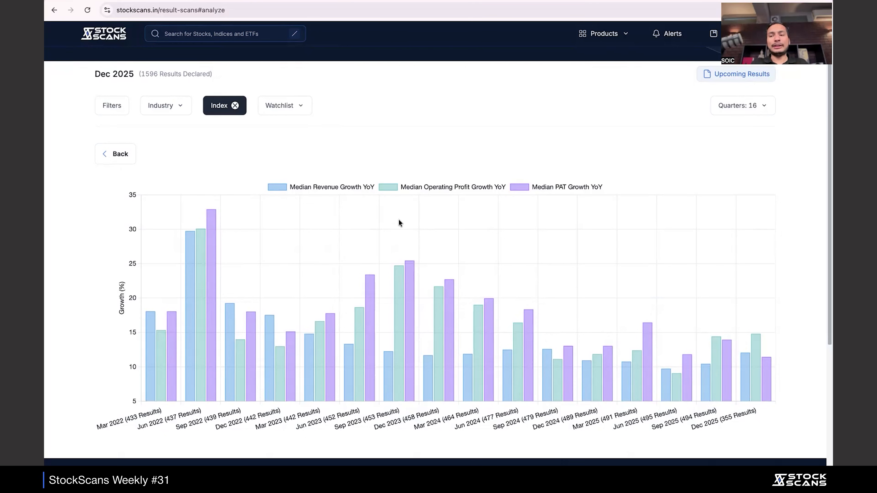
Clear the index filter and browse the available industries in the Industry filter
click(235, 105)
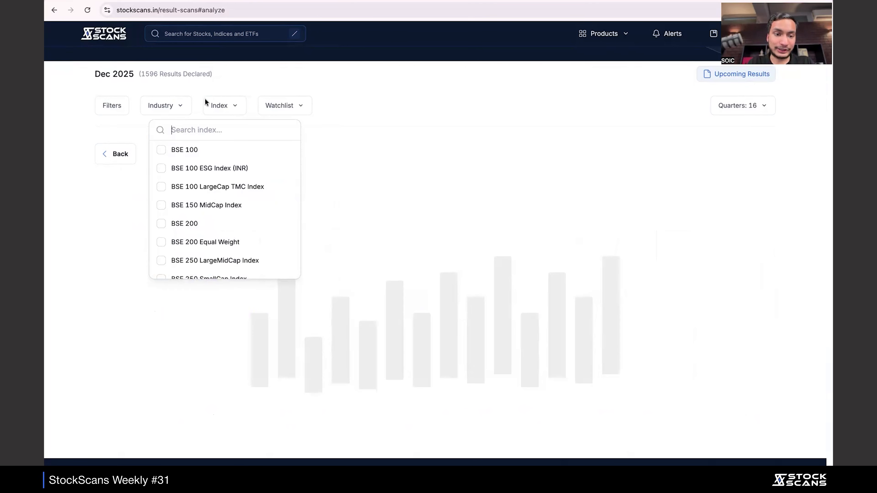
click(158, 108)
click(180, 109)
scroll(176, 196, down, 5)
scroll(176, 196, down, 10)
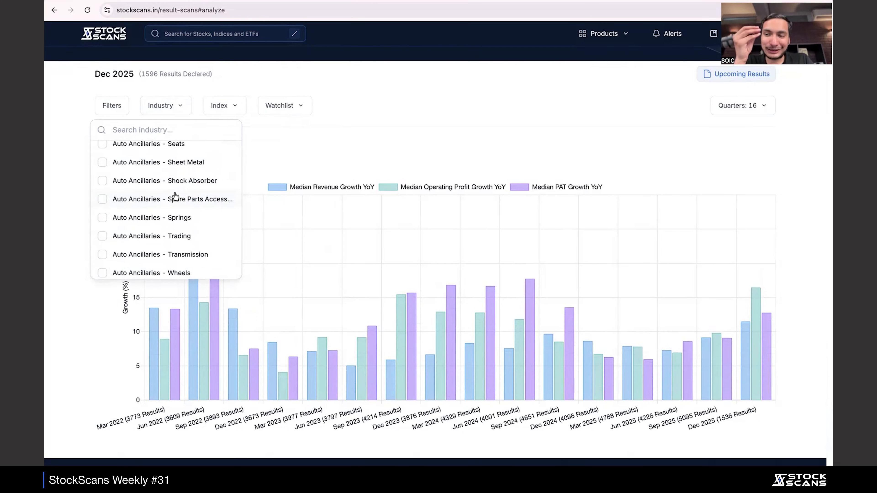
Search the industry filter for "auto" and restrict the growth chart to the Auto Ancillaries - Diversified industry
click(123, 128)
text(auto)
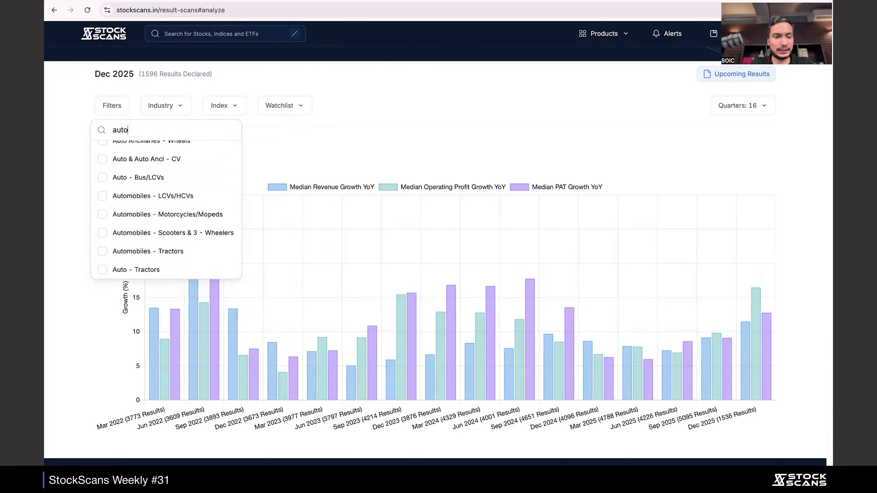
scroll(143, 185, up, 5)
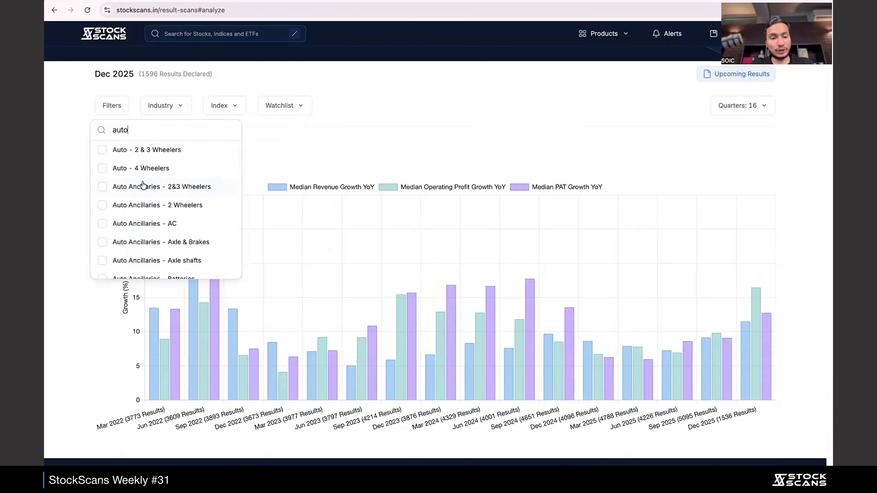
scroll(144, 186, down, 1)
scroll(144, 186, down, 3)
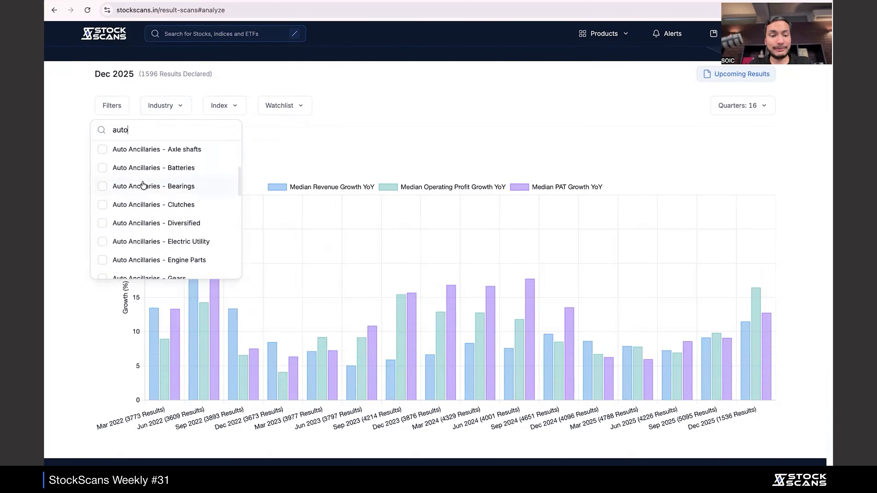
scroll(144, 185, down, 1)
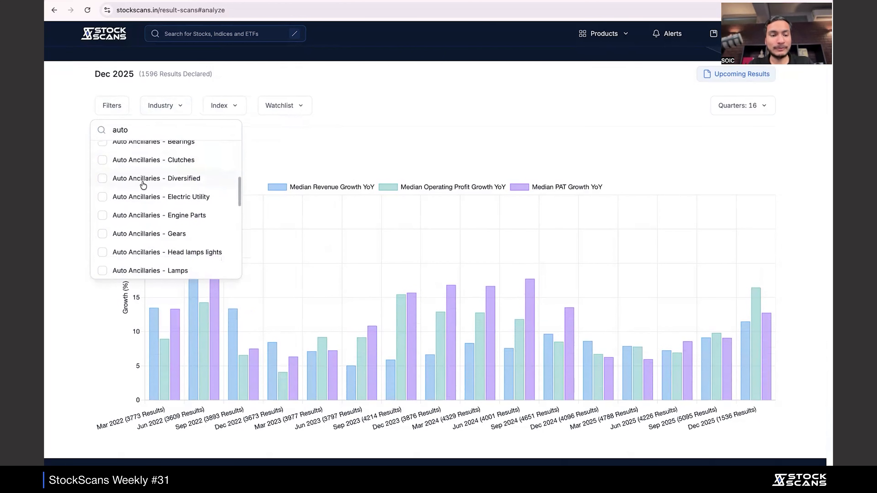
click(161, 180)
click(438, 105)
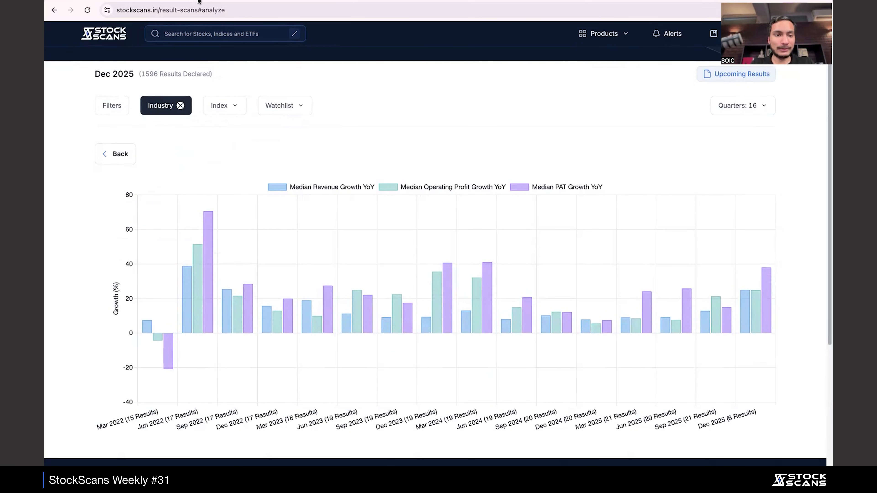
Open StockScans in a new browser tab and go to its Market Scans page
key(super+t)
text(s)
key(Return)
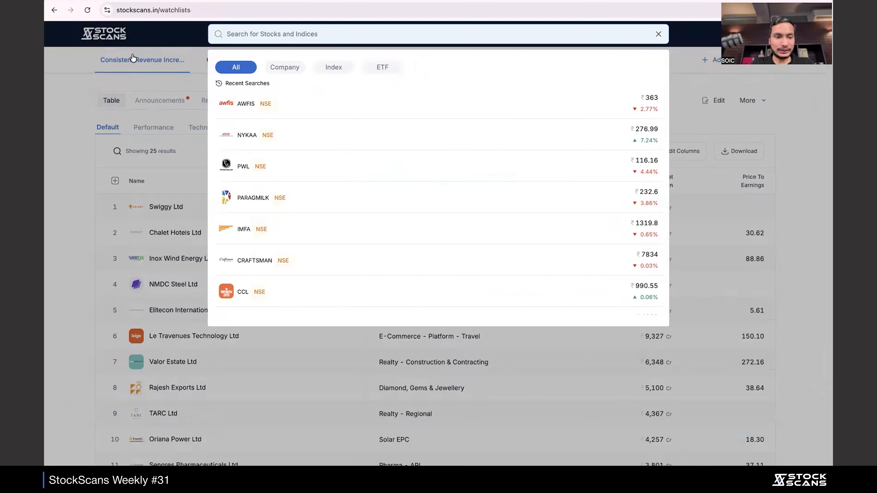
click(597, 34)
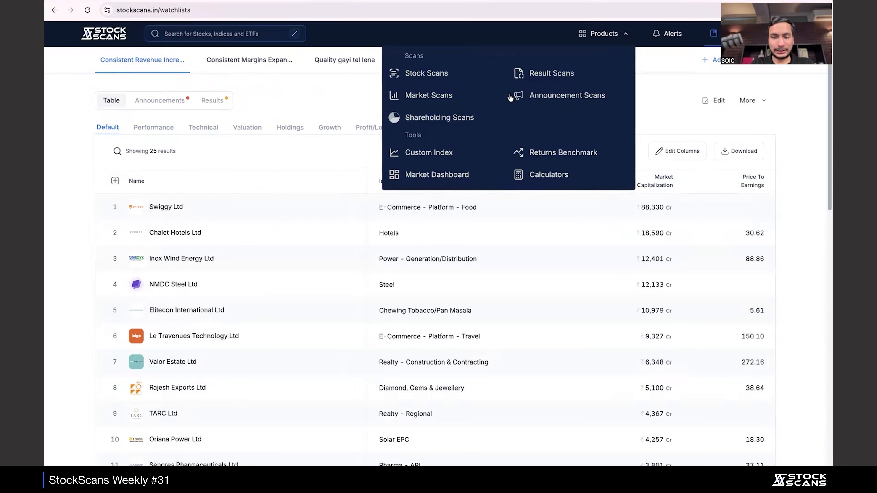
click(449, 95)
Search the industries for "auto", open Auto Ancillaries - Diversified and look through its companies' strength scores
click(188, 160)
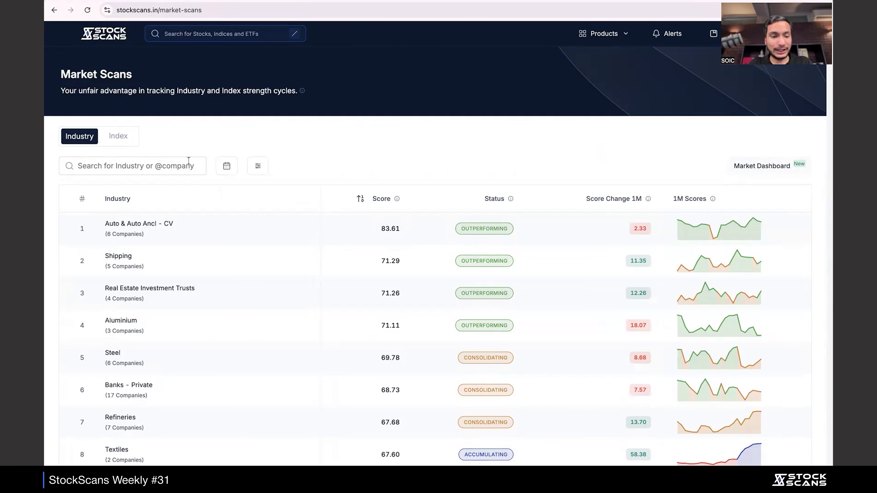
text(auto)
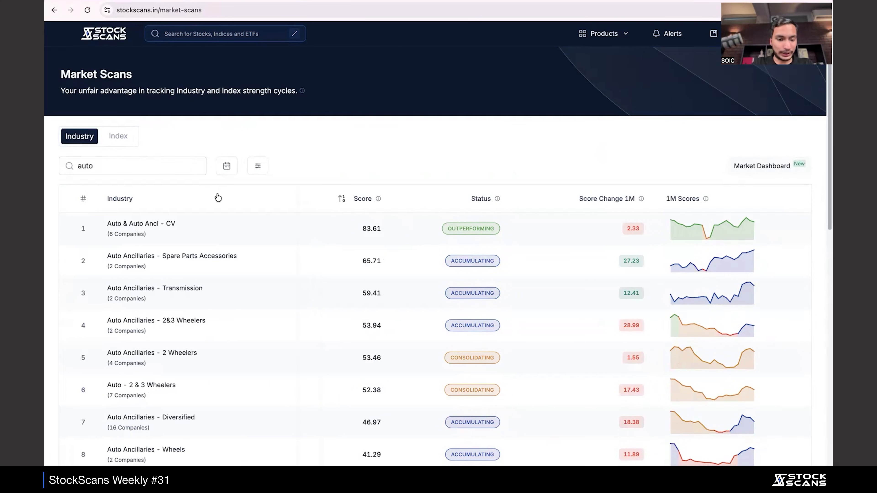
scroll(245, 258, down, 3)
click(184, 347)
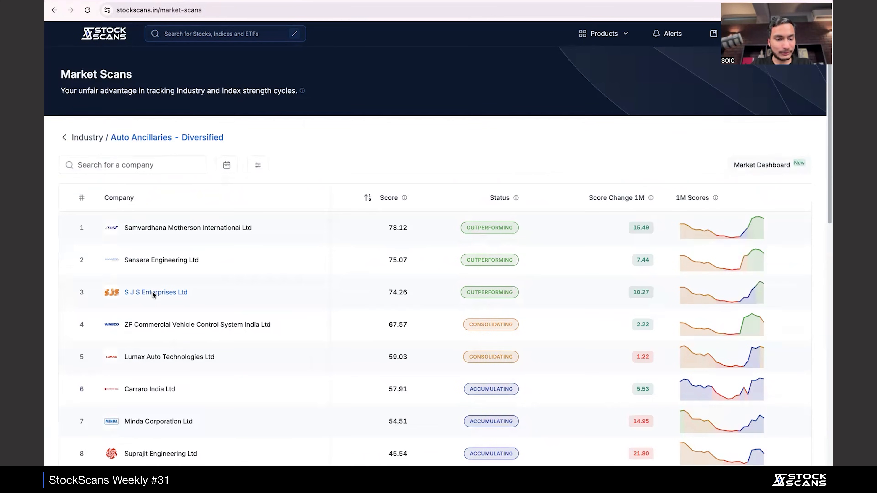
scroll(191, 244, down, 10)
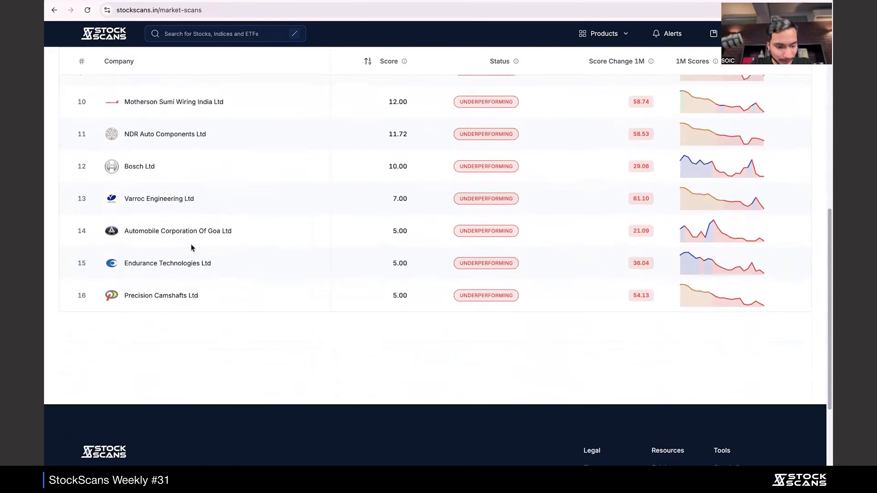
scroll(191, 244, up, 12)
Open the Samvardhana Motherson International Ltd company page and follow its industry to the Auto Ancillaries - Diversified stock scan
mouse_move(173, 234)
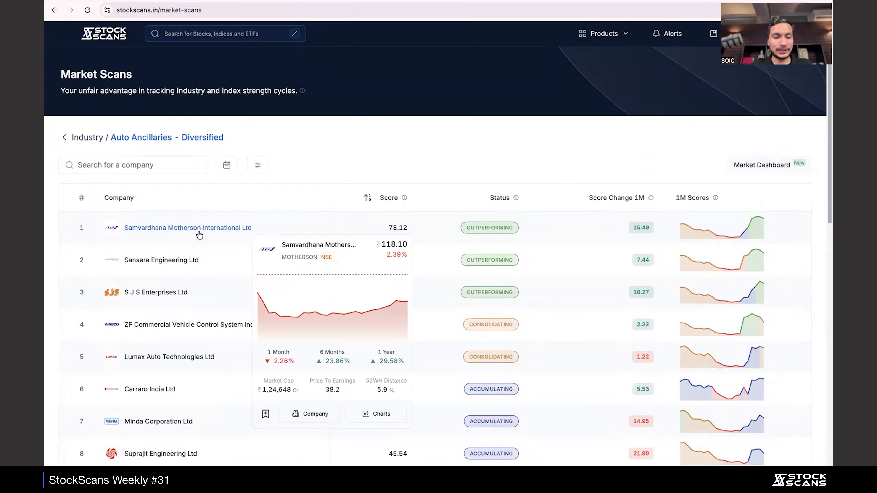
click(314, 416)
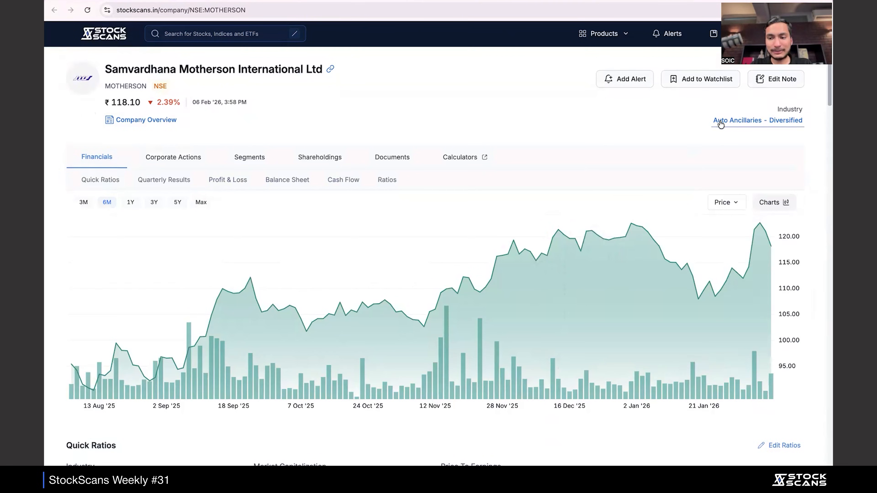
click(720, 121)
Look through the companies in the Auto Ancillaries - Diversified scan with their market capitalizations and price-to-earnings ratios
scroll(281, 302, down, 10)
scroll(282, 302, up, 10)
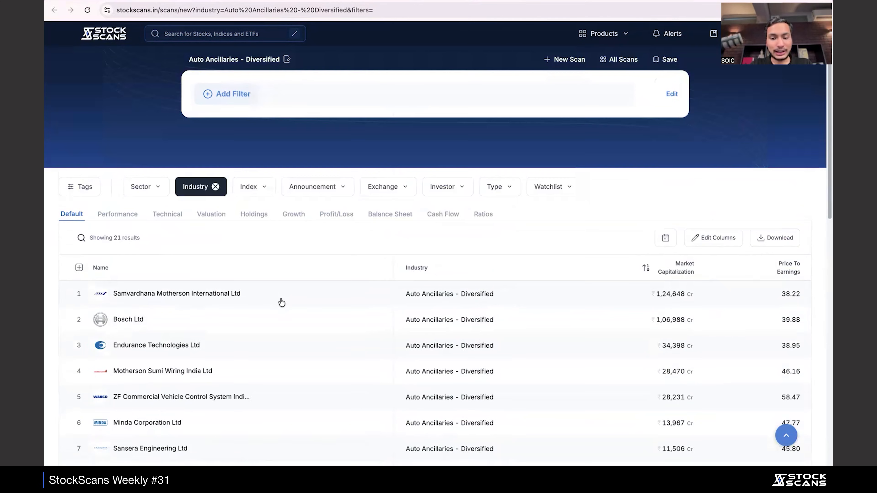
scroll(282, 302, down, 10)
scroll(281, 301, up, 2)
scroll(281, 301, up, 3)
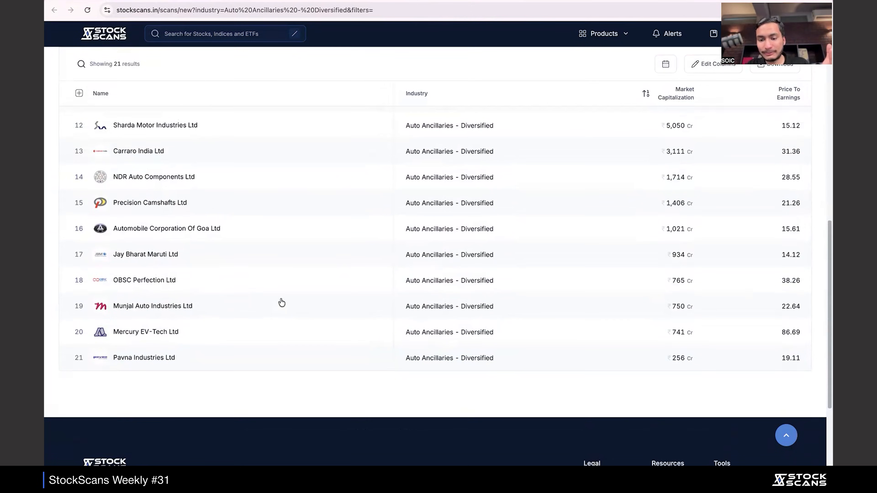
scroll(416, 313, up, 1)
scroll(415, 313, up, 7)
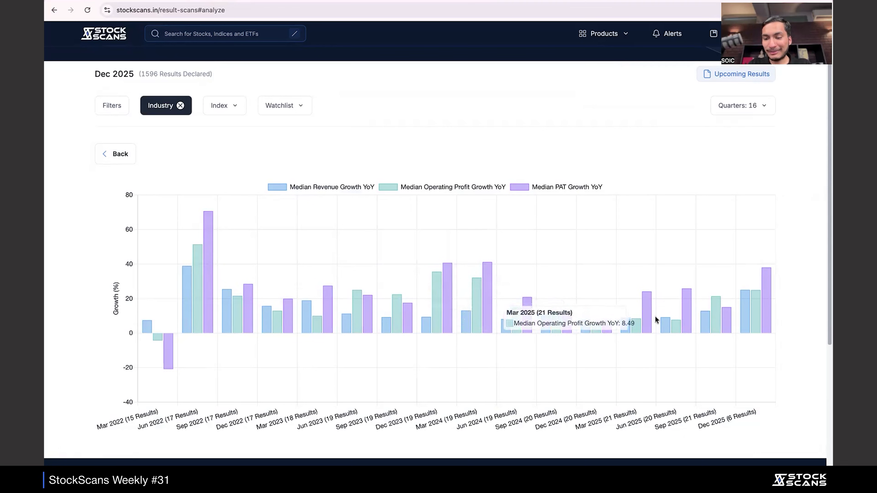
Examine the industry's median PAT growth for the latest quarters on the result-scan growth chart, and clear the industry filter
mouse_move(690, 309)
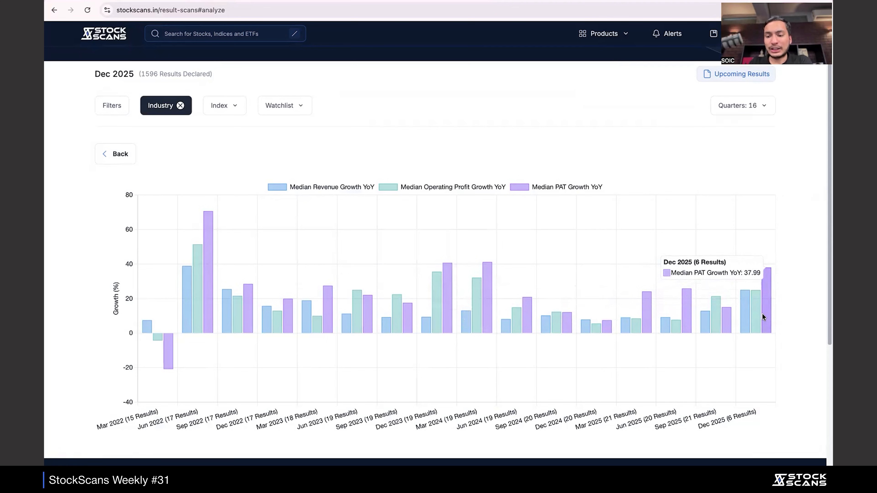
mouse_move(767, 313)
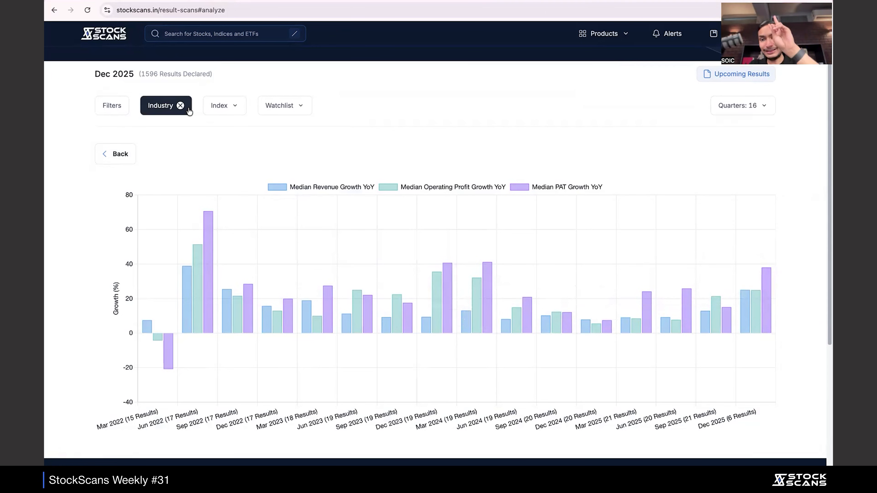
click(180, 106)
scroll(153, 190, down, 10)
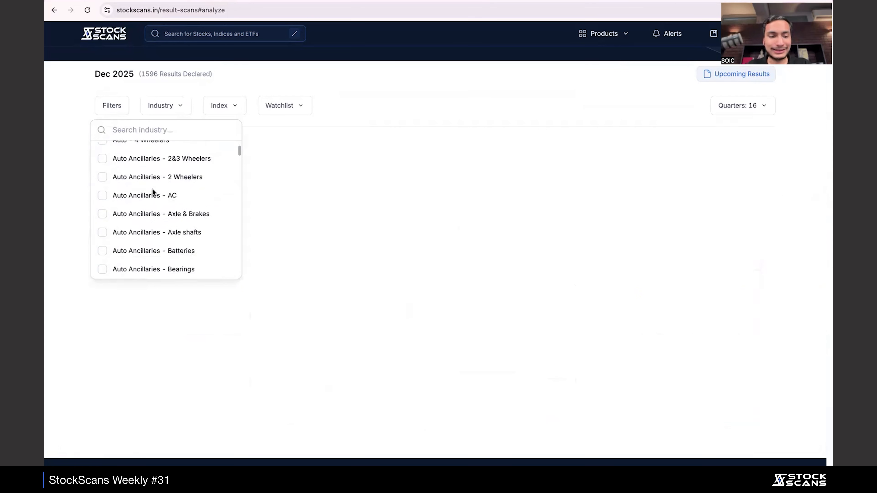
scroll(152, 192, down, 3)
click(225, 68)
Restrict the growth chart to the "Quality gayi tel lene" watchlist
click(223, 105)
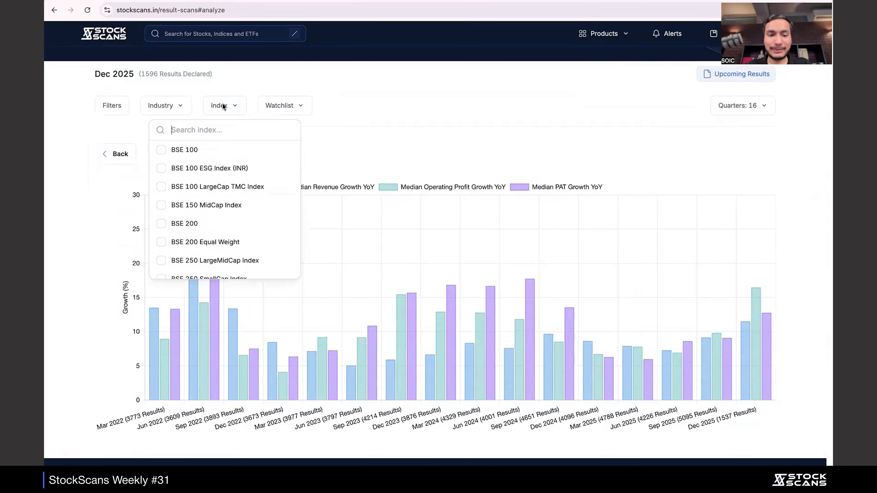
click(278, 87)
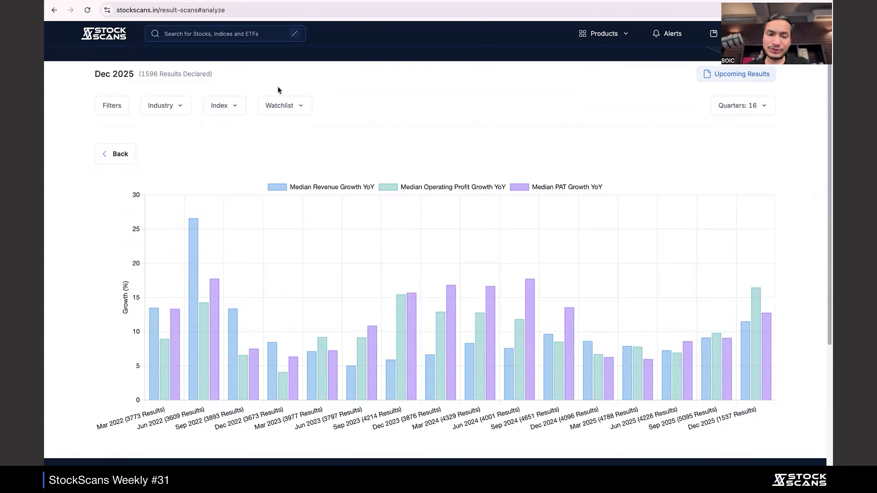
click(295, 104)
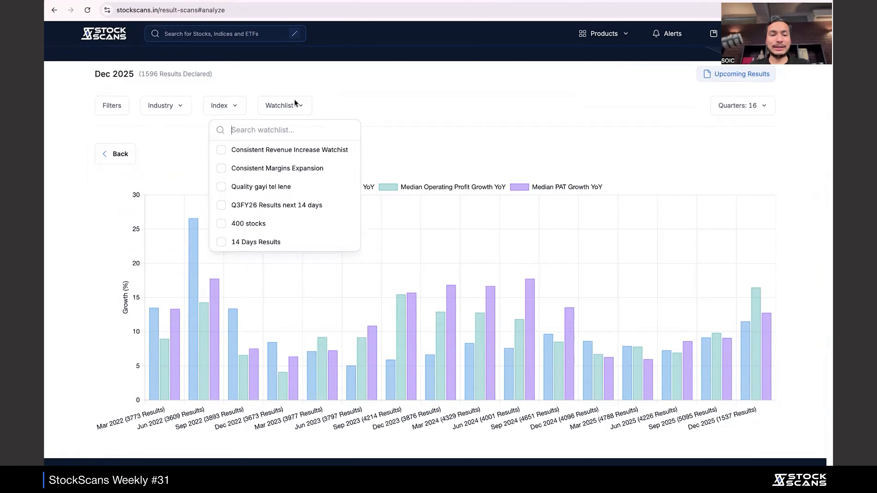
click(276, 190)
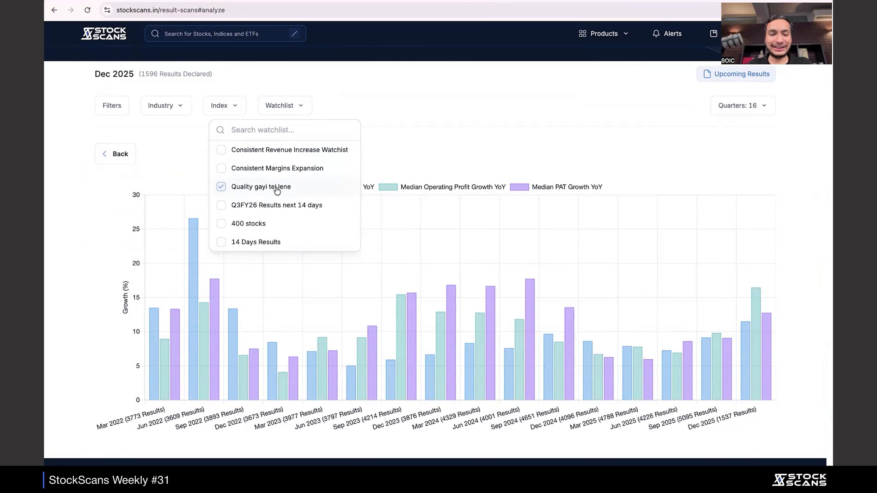
click(416, 141)
Examine the watchlist's median growth across the quarters, comparing the Sep 2023 PAT growth with the most recent quarters
scroll(416, 141, down, 1)
scroll(417, 144, down, 1)
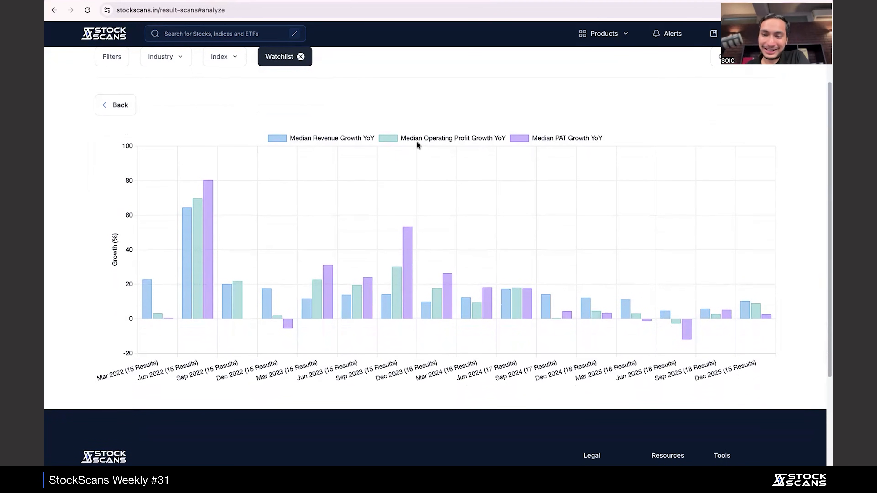
scroll(417, 143, up, 1)
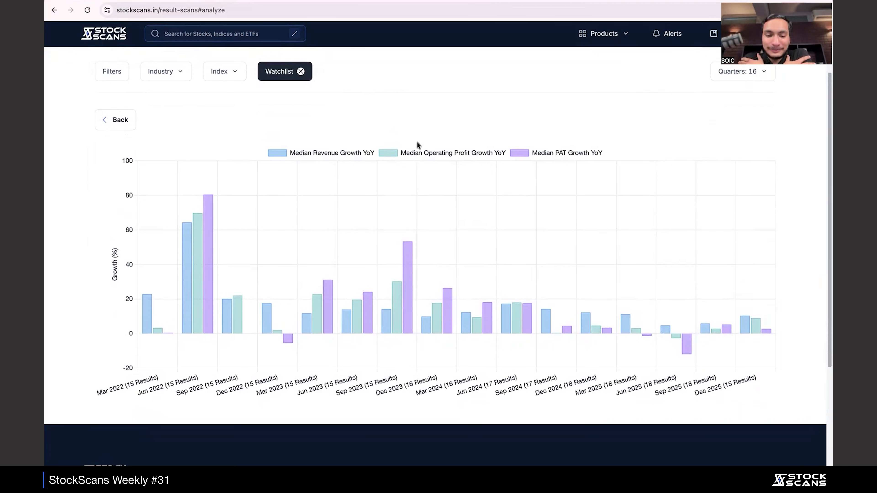
mouse_move(406, 246)
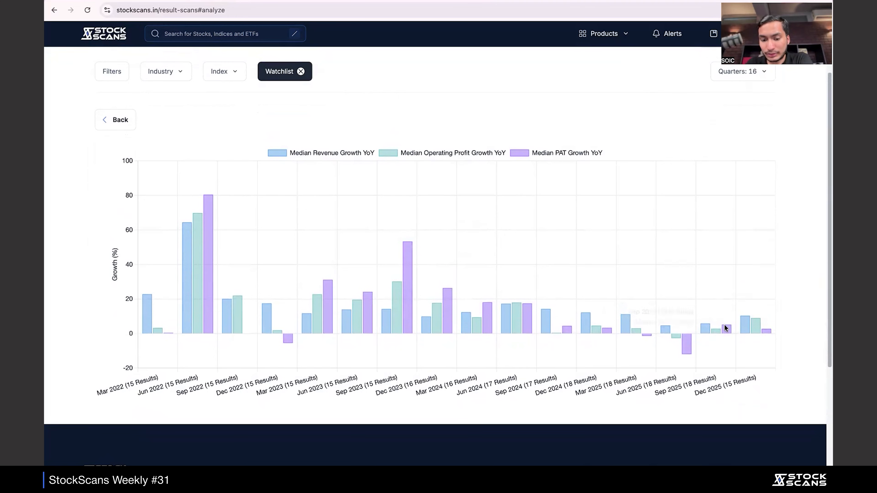
mouse_move(753, 326)
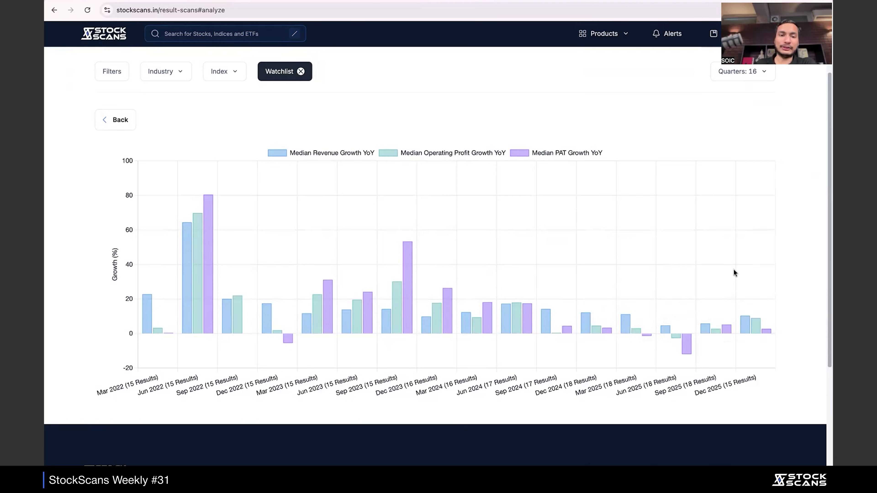
scroll(734, 272, up, 1)
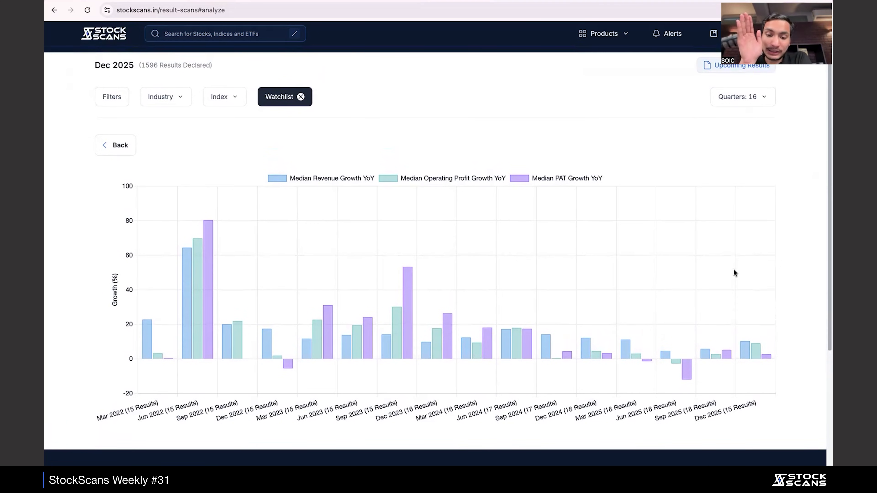
mouse_move(411, 273)
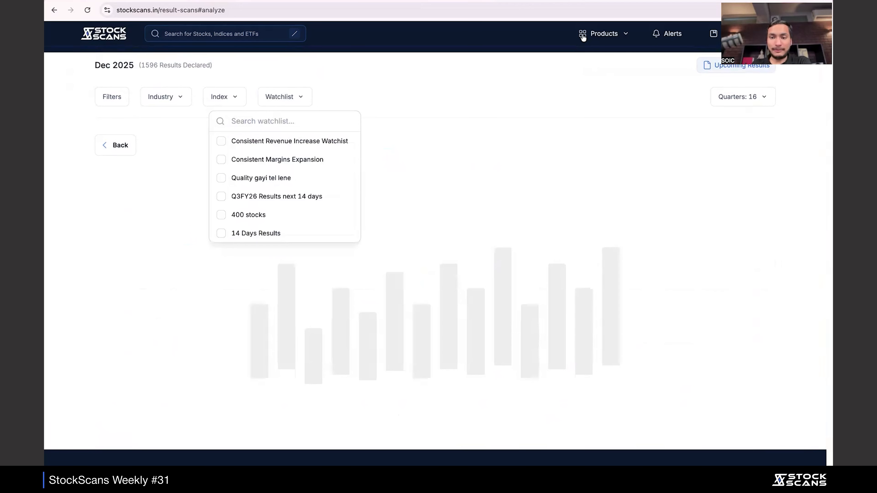
Open the Stock Scans page and start a new browser tab
mouse_move(583, 37)
click(388, 84)
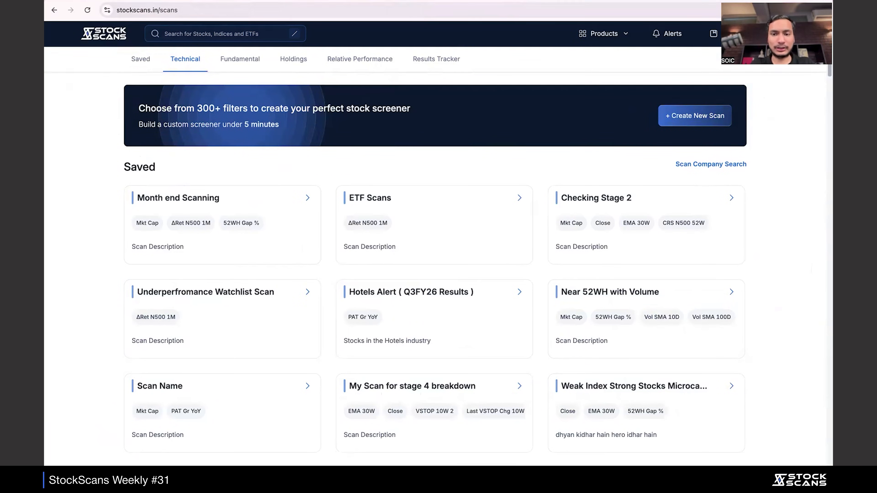
key(ctrl+t)
text(stoc)
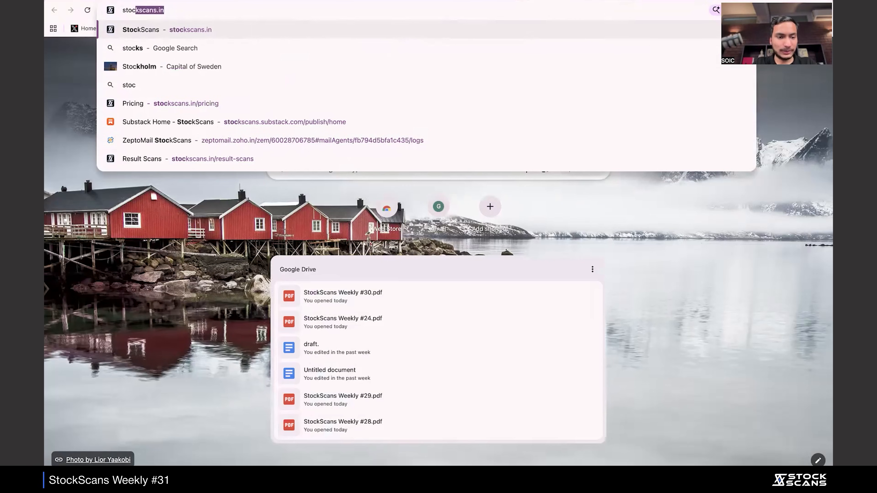
key(Down)
key(Down)
key(Down)
key(Escape)
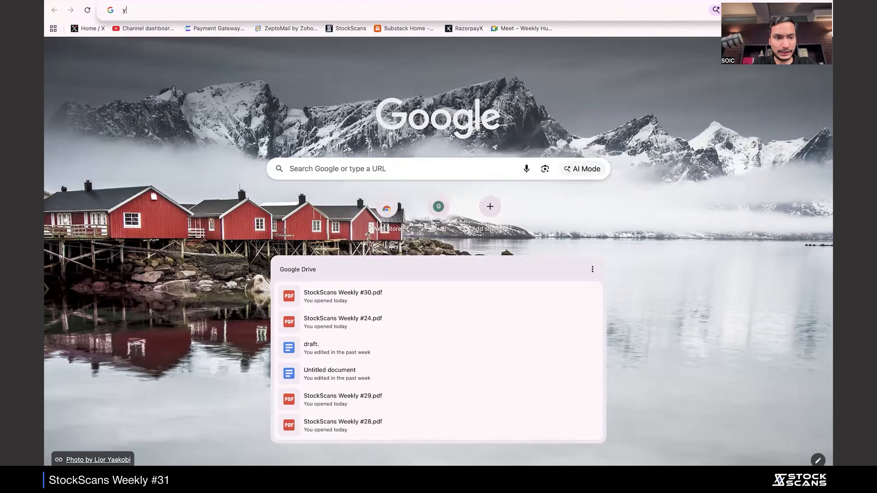
Go to YouTube, open the StockScans Weekly #27 walkthrough video and mute it
text(youtube)
key(Return)
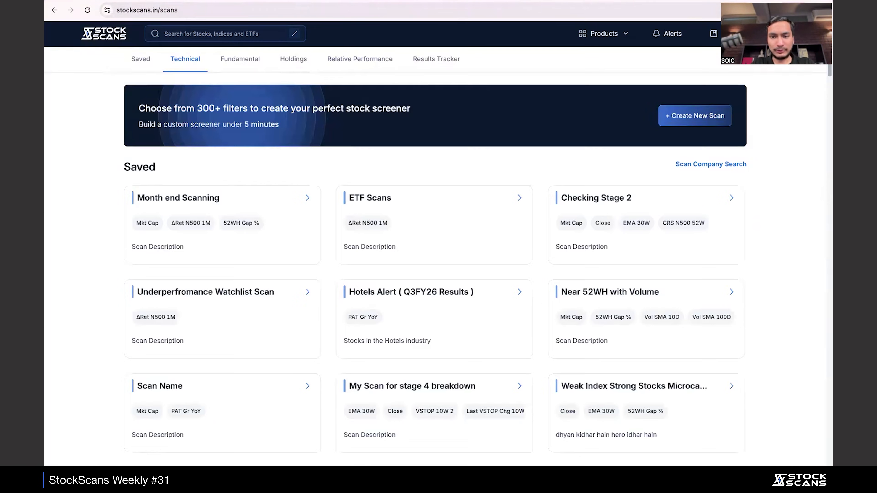
key(ctrl+t)
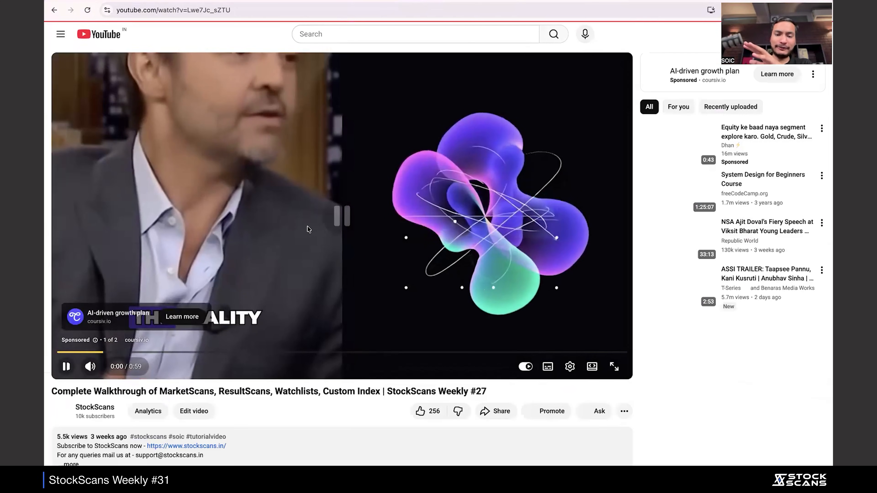
click(90, 366)
scroll(396, 367, down, 1)
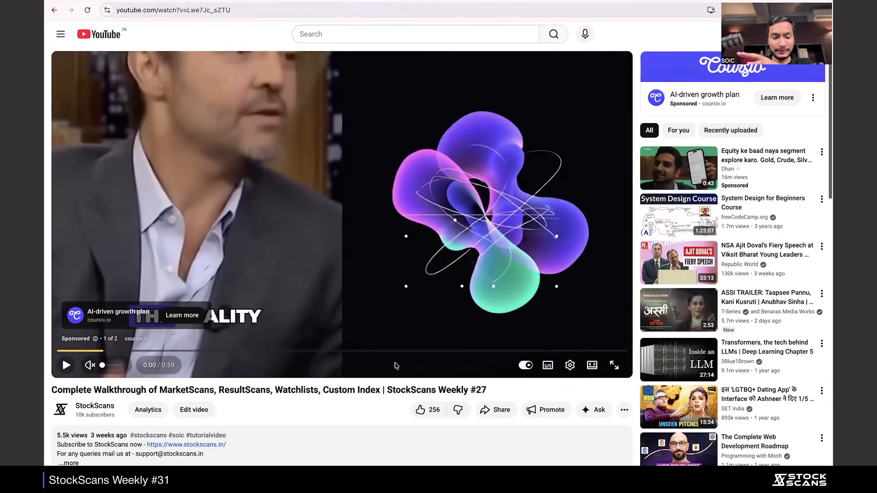
Expand the pinned comment under the walkthrough video and review its chapter time stamps
scroll(157, 250, down, 5)
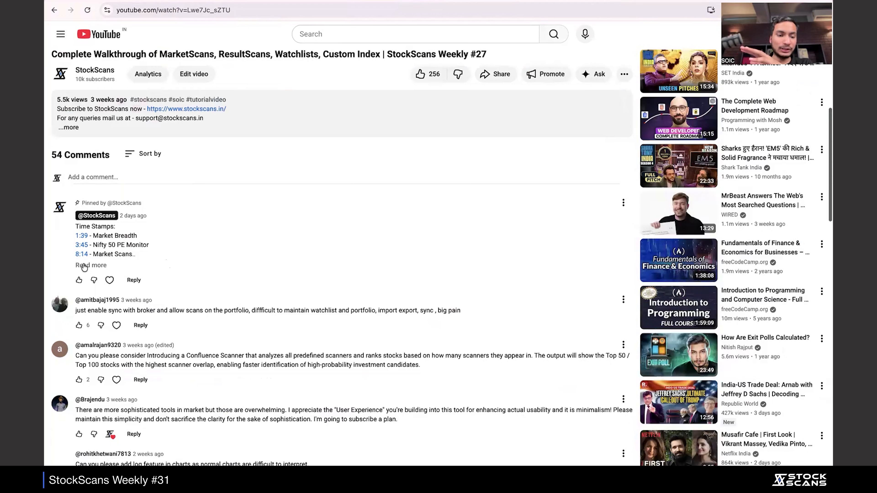
click(90, 266)
scroll(291, 277, up, 5)
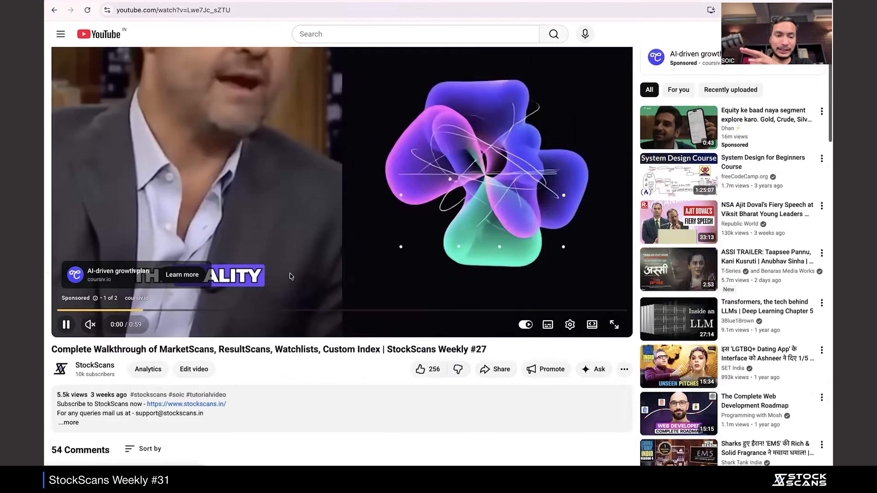
scroll(291, 277, down, 5)
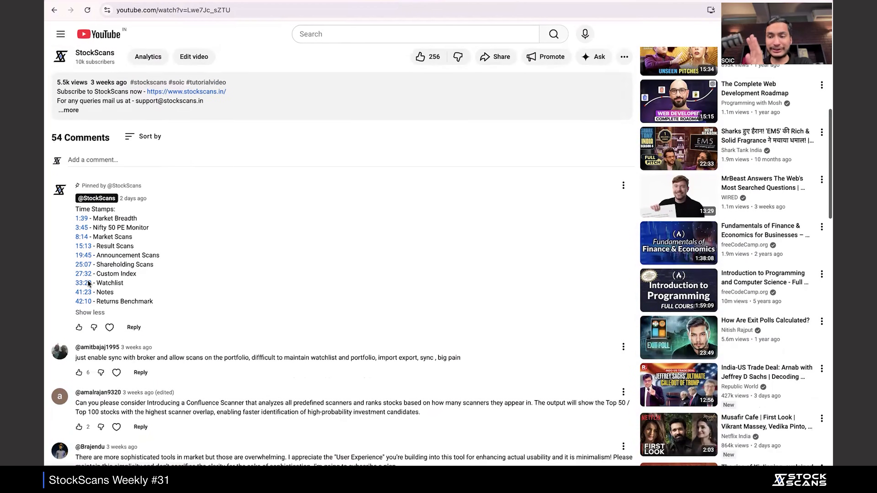
scroll(346, 132, up, 5)
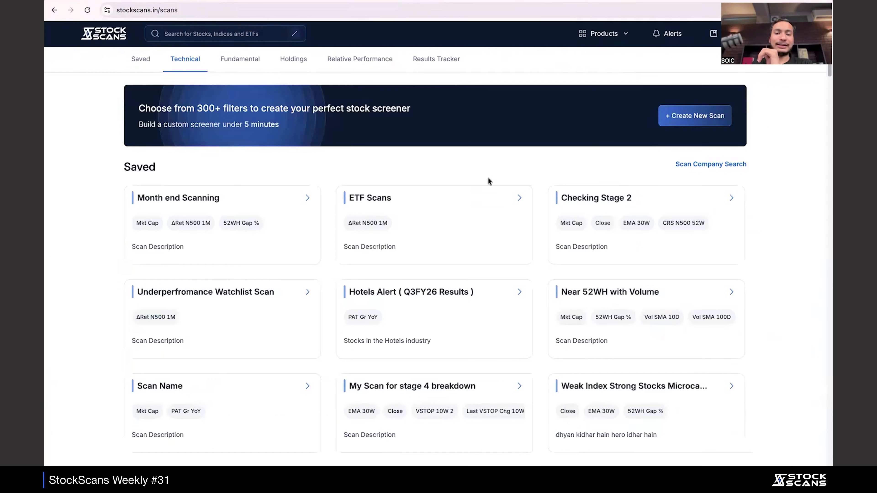
Create a new stock scan and open its filter conditions for editing
scroll(489, 179, down, 1)
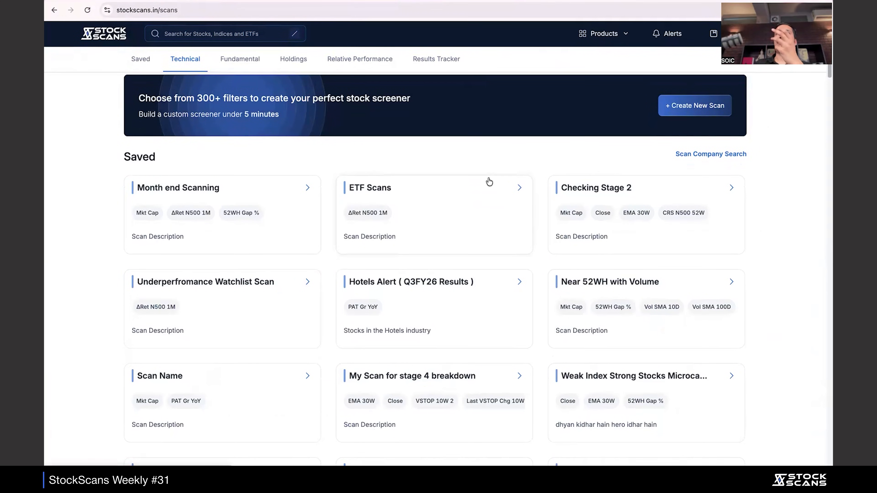
click(705, 108)
click(669, 114)
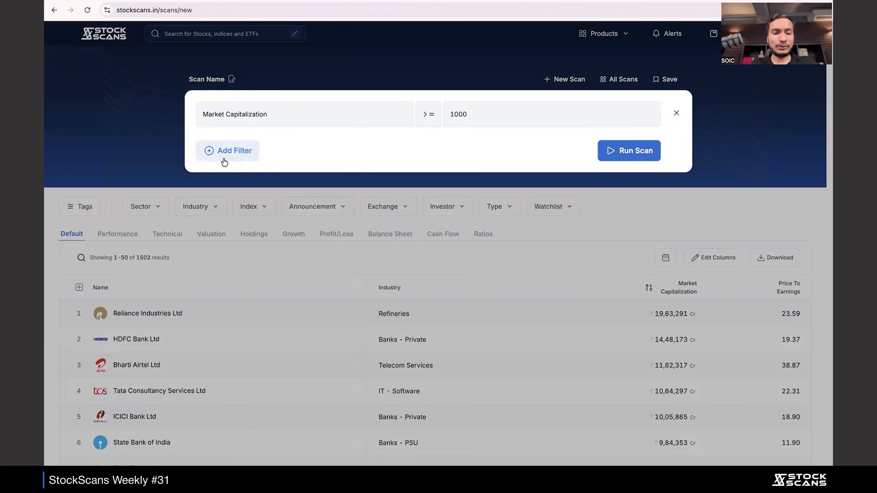
Add a filter requiring Returns Vs Nifty 500 1Y to be greater than or equal to 0
click(225, 151)
click(224, 160)
text(ret)
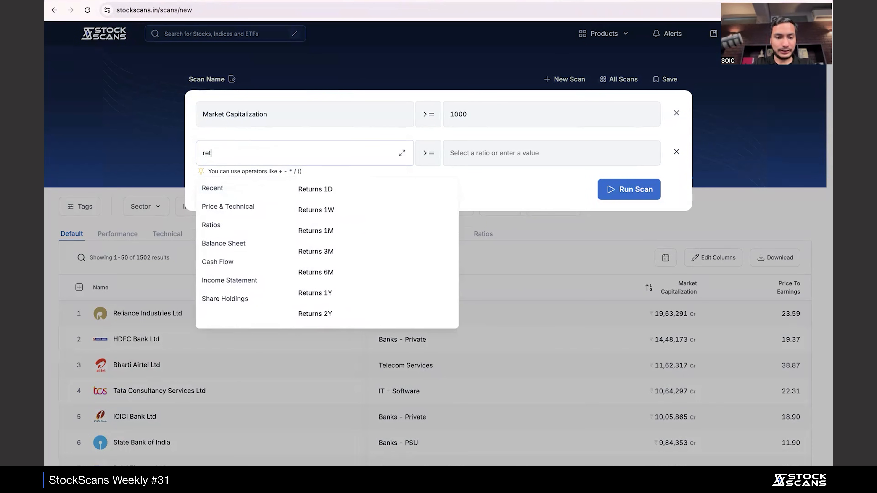
text(urns vs nif)
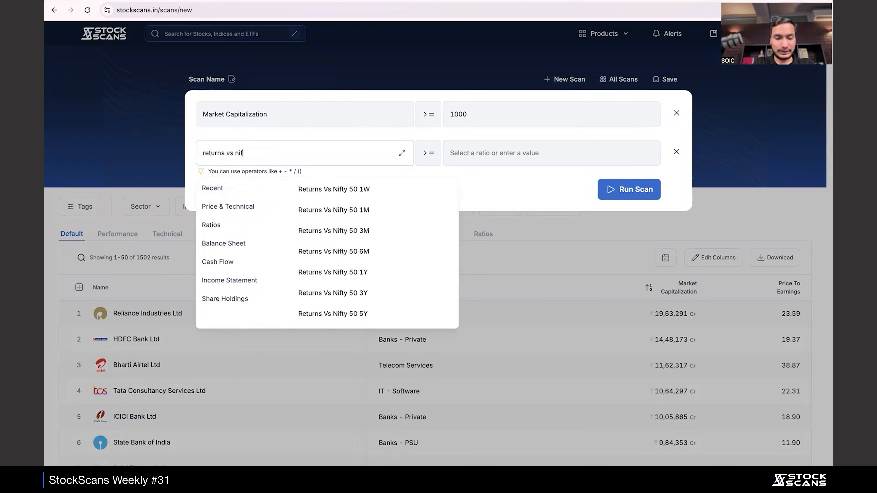
text(ty 500)
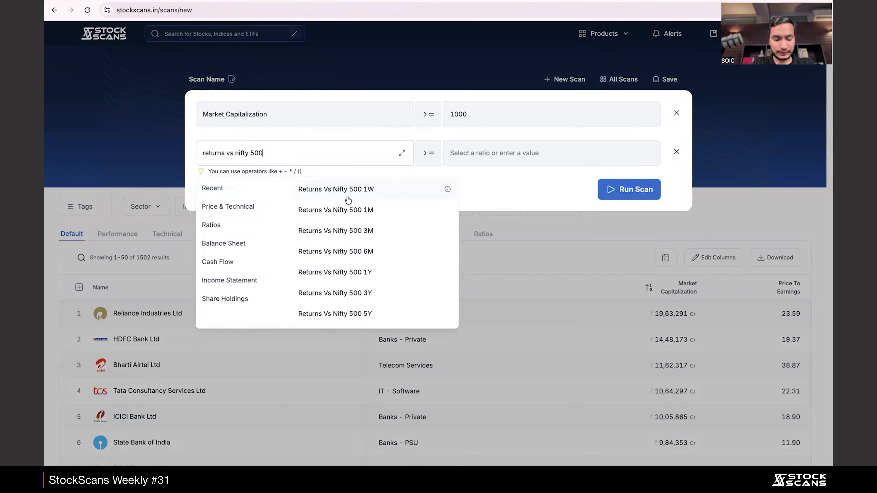
text(1)
key(BackSpace)
text(1)
click(369, 231)
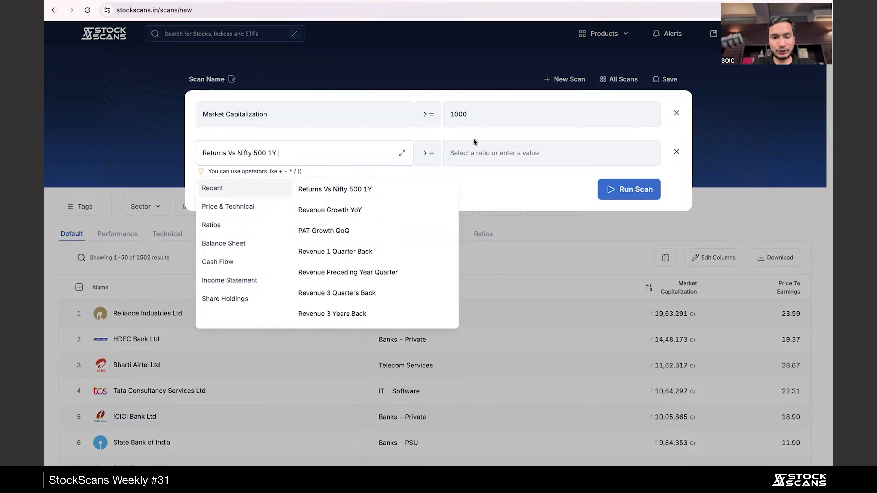
click(471, 149)
text(0)
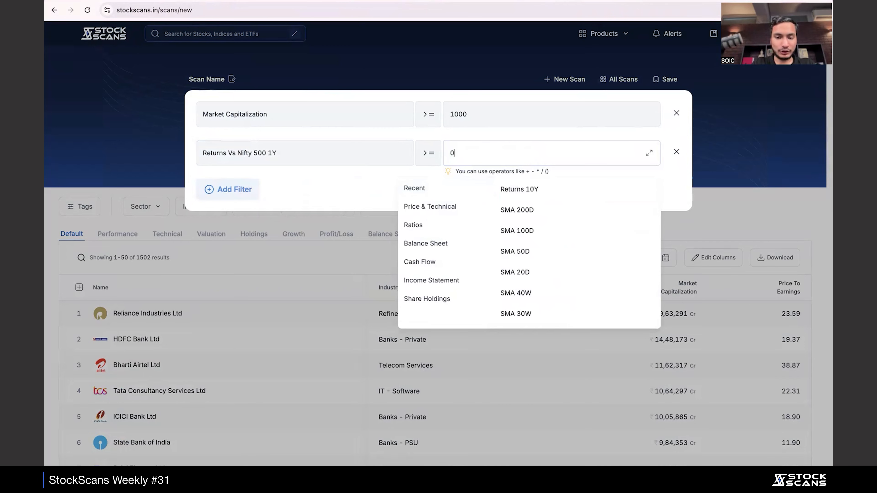
Add another Returns Vs Nifty 500 1Y filter by copying the ratio name, with the condition less than or equal to 5
click(213, 193)
click(228, 153)
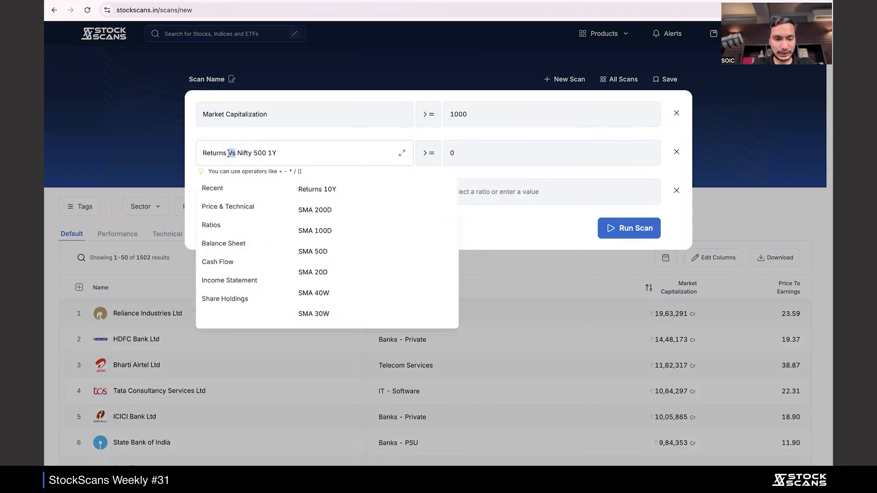
triple_click(228, 153)
key(ctrl+c)
click(464, 211)
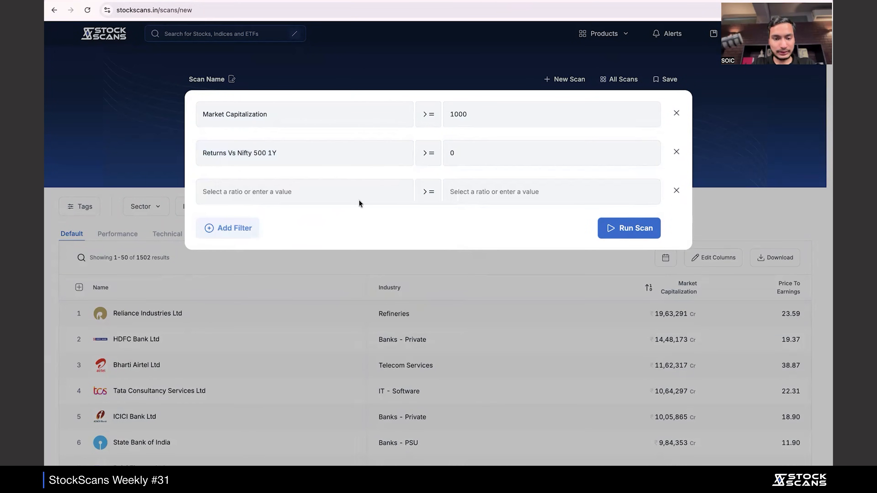
click(347, 195)
key(ctrl+v)
click(439, 196)
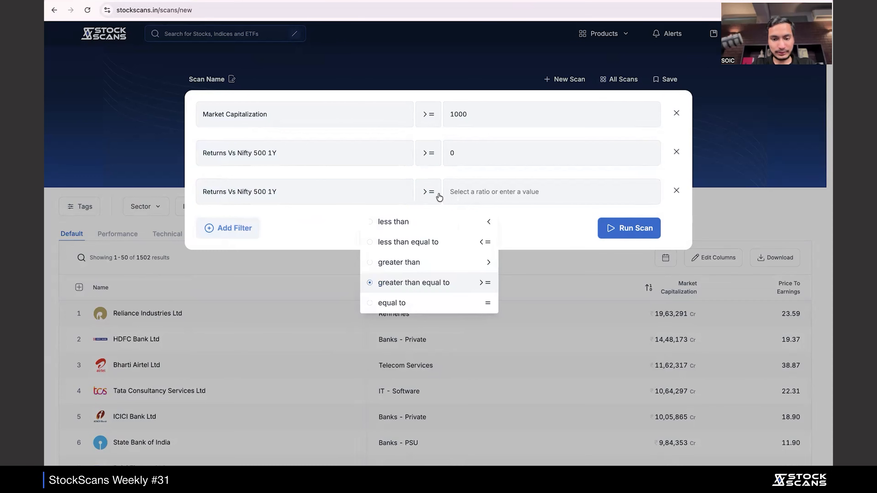
click(423, 243)
click(464, 203)
text(5)
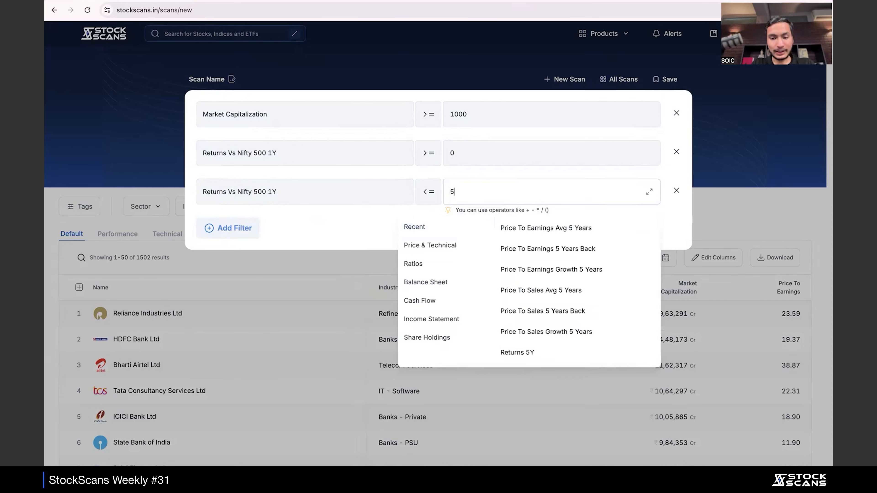
click(343, 226)
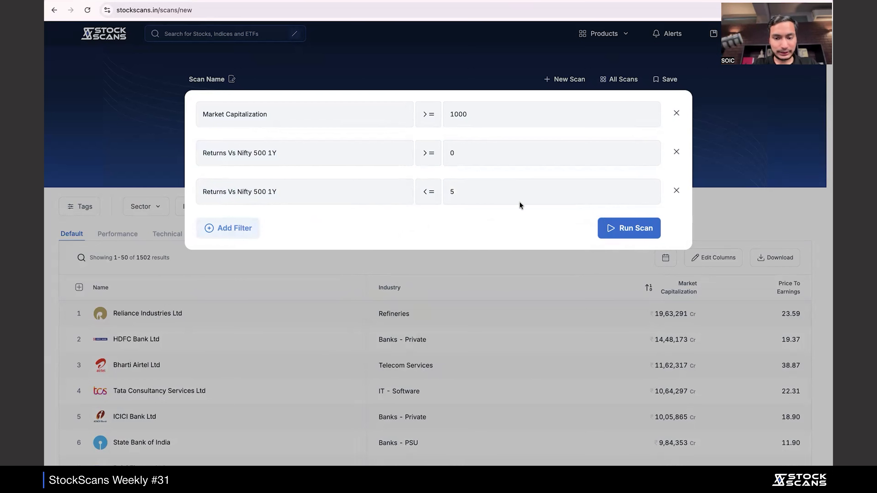
Run the scan and look through the matching companies
click(615, 229)
scroll(460, 214, down, 3)
scroll(460, 215, down, 5)
scroll(397, 212, up, 7)
Limit the scan results to companies with Latest Results Released and review the narrowed list
click(332, 208)
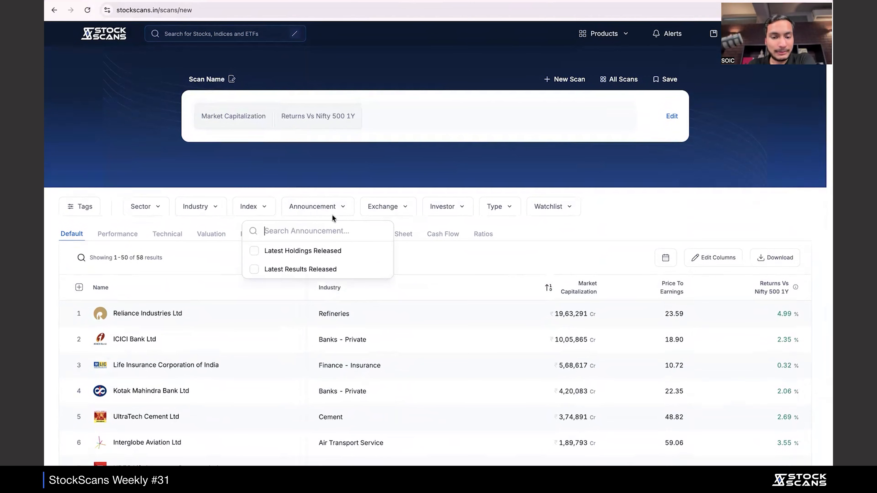
click(315, 273)
click(323, 168)
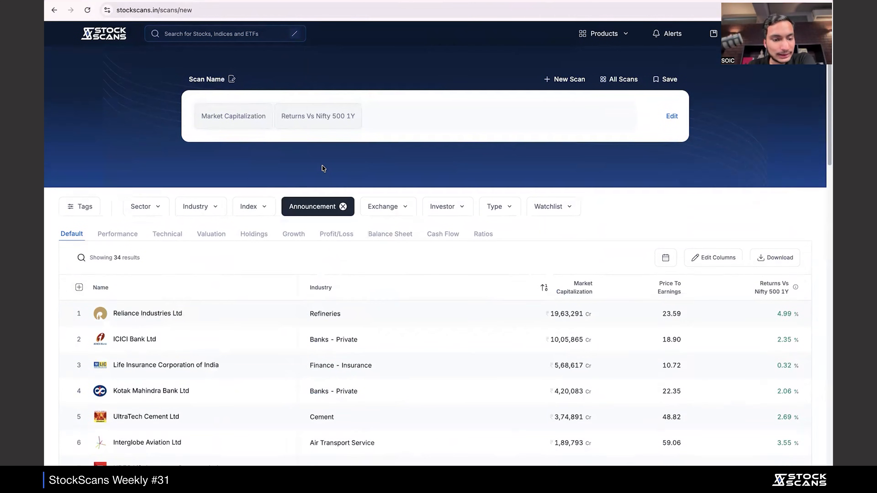
scroll(323, 169, down, 15)
scroll(322, 165, up, 15)
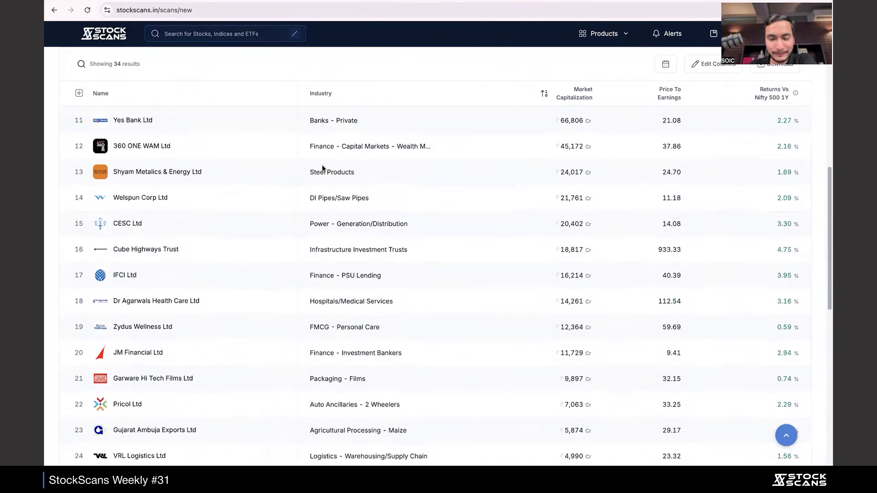
Find Zydus Wellness Ltd in the scan results and open its chart
scroll(319, 133, down, 10)
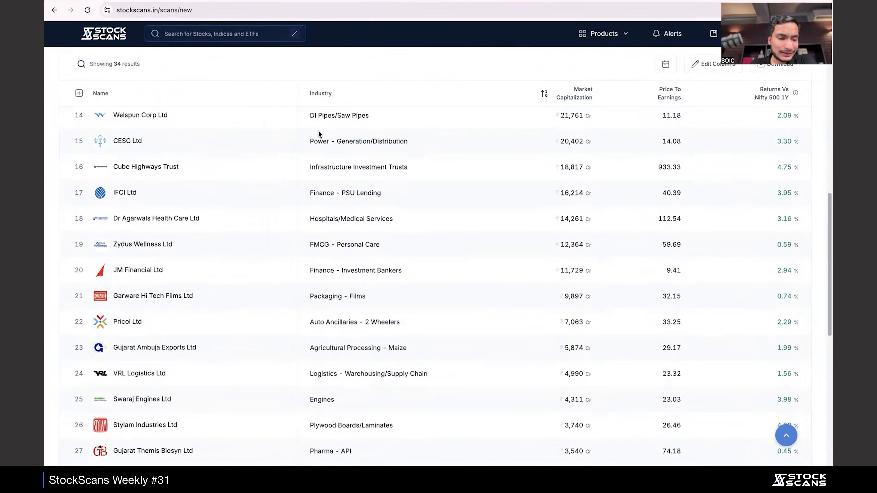
mouse_move(144, 245)
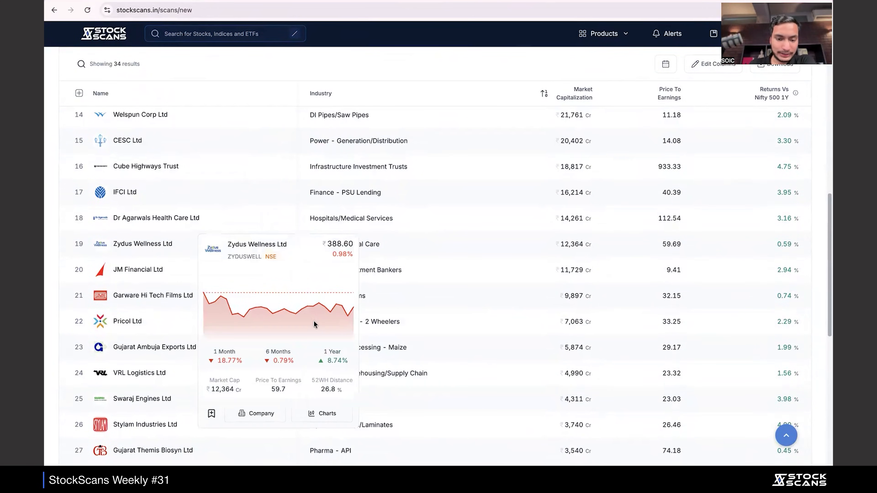
click(320, 411)
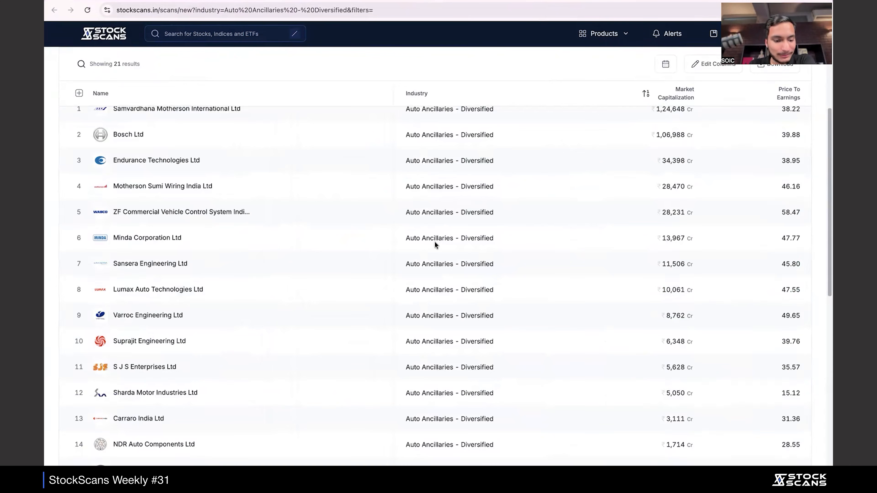
View the weekly chart of S J S Enterprises from the Auto Ancillaries - Diversified list, then return to the list
scroll(331, 274, down, 3)
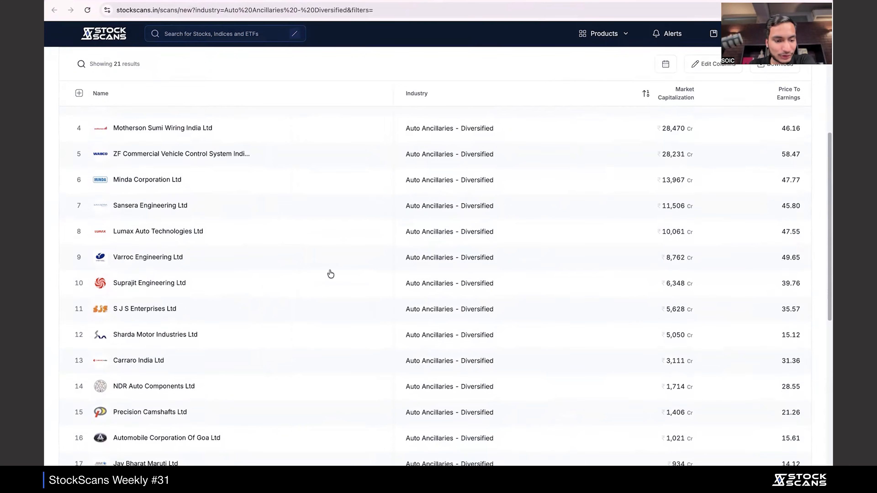
click(180, 312)
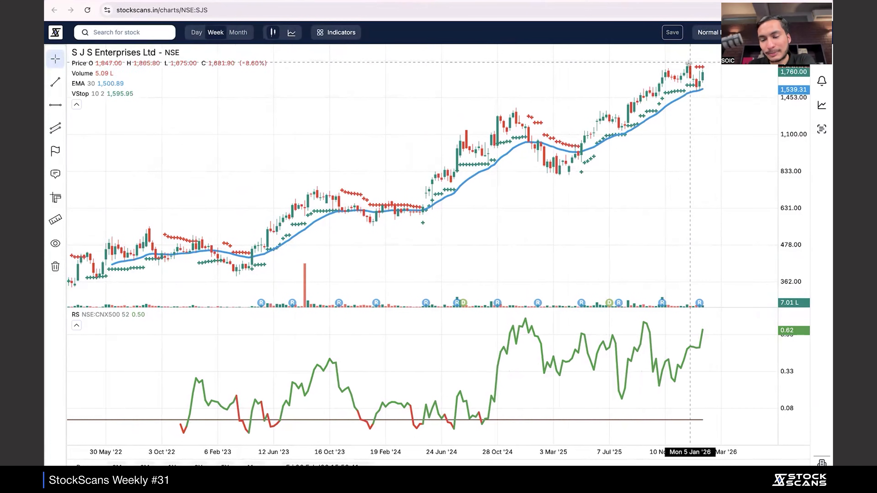
scroll(704, 79, up, 2)
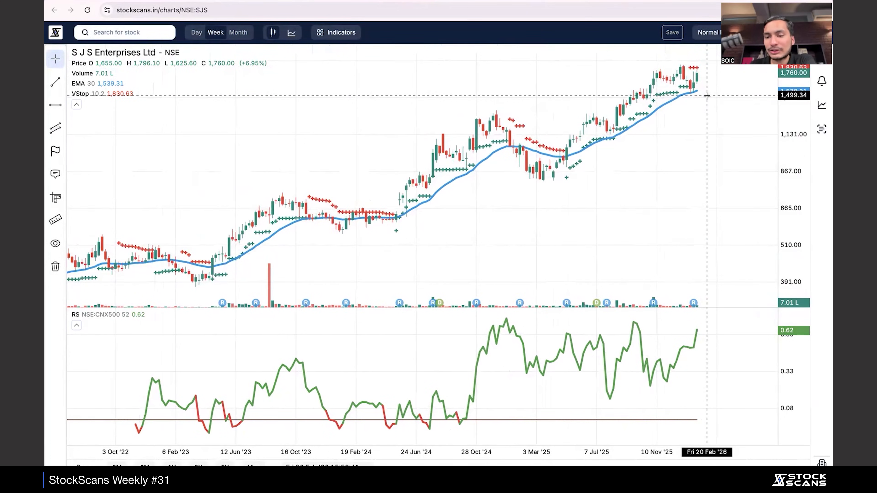
click(532, 1)
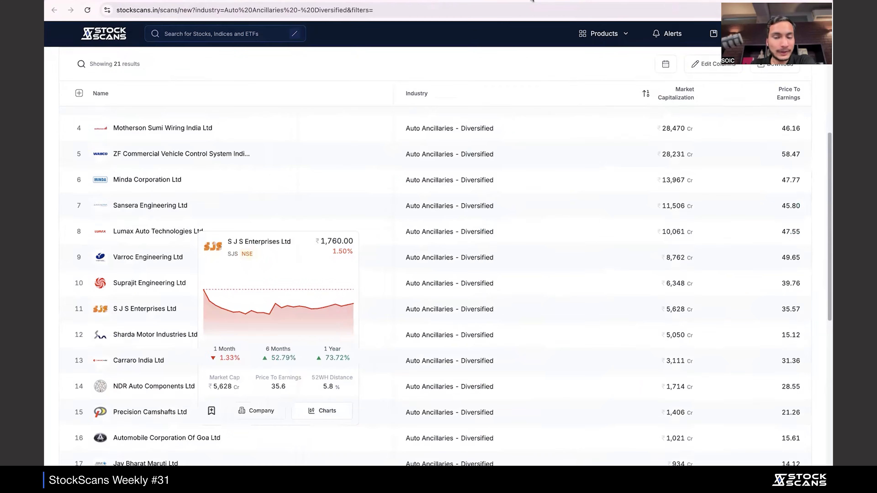
View the weekly chart of OBSC Perfection Ltd from the same industry list, then close it
scroll(458, 207, down, 6)
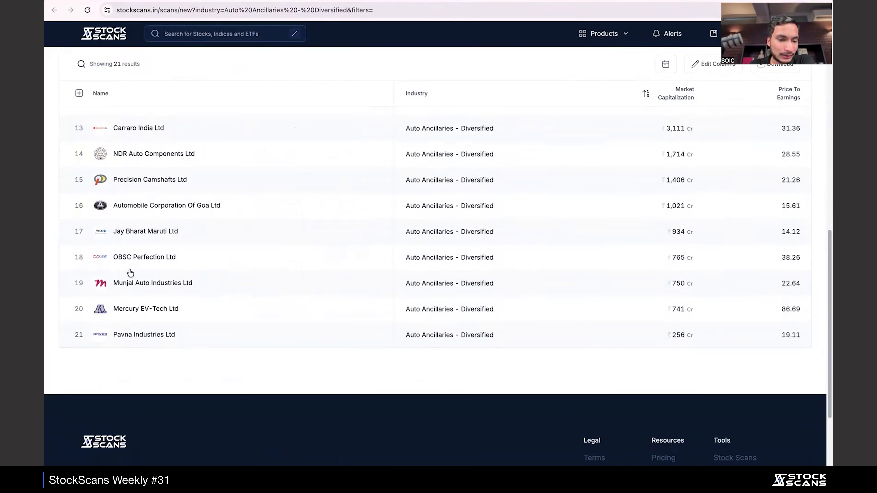
mouse_move(150, 259)
click(315, 428)
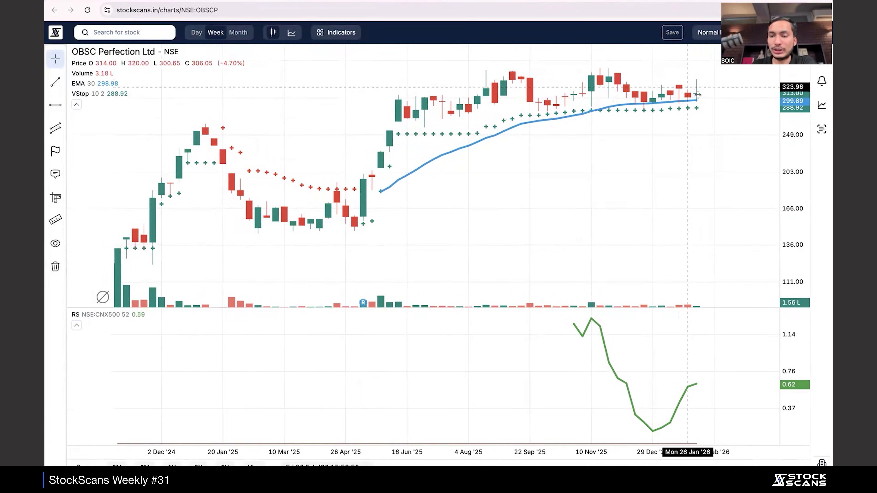
click(463, 1)
Select all companies in the Auto Ancillaries - Diversified list and save them to a new watchlist named "Early R.S"
scroll(460, 220, up, 12)
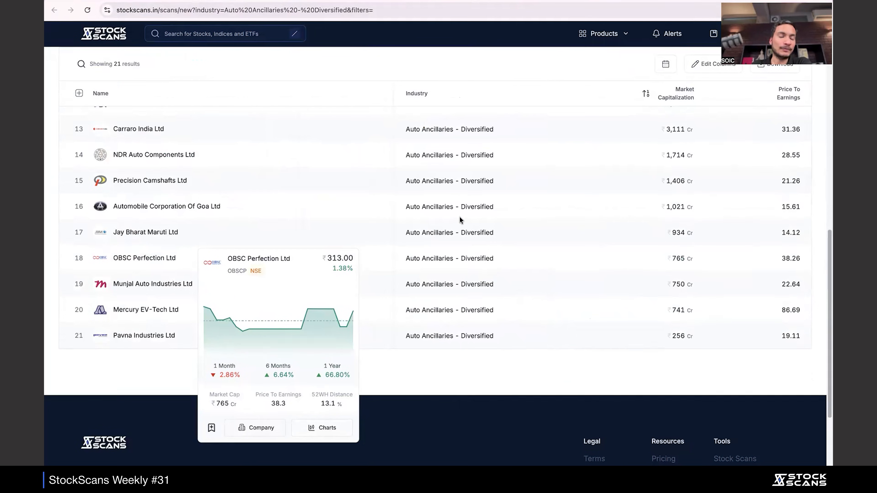
click(80, 290)
click(79, 289)
click(609, 258)
click(618, 397)
text(Early R.S)
click(520, 384)
Open the growth analysis in Result Scans and restrict it to the newly saved auto ancillaries watchlist
mouse_move(601, 37)
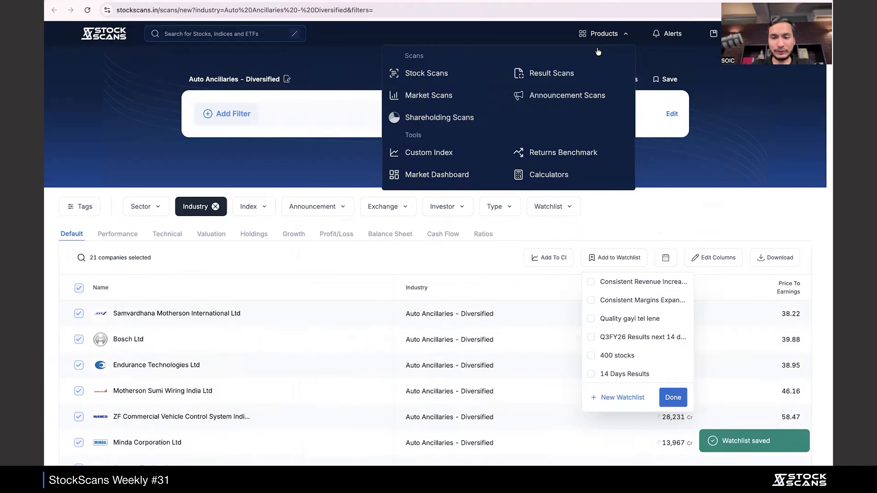
click(552, 74)
click(743, 193)
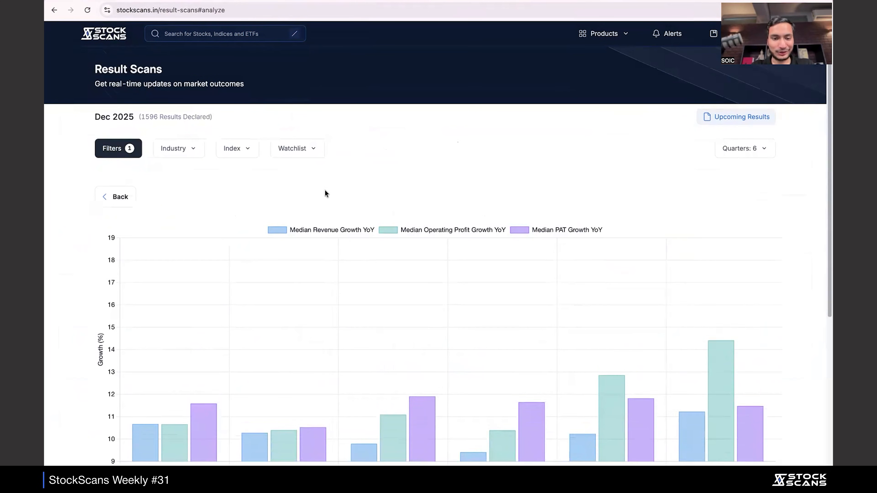
click(305, 148)
click(235, 303)
click(492, 135)
scroll(492, 135, down, 2)
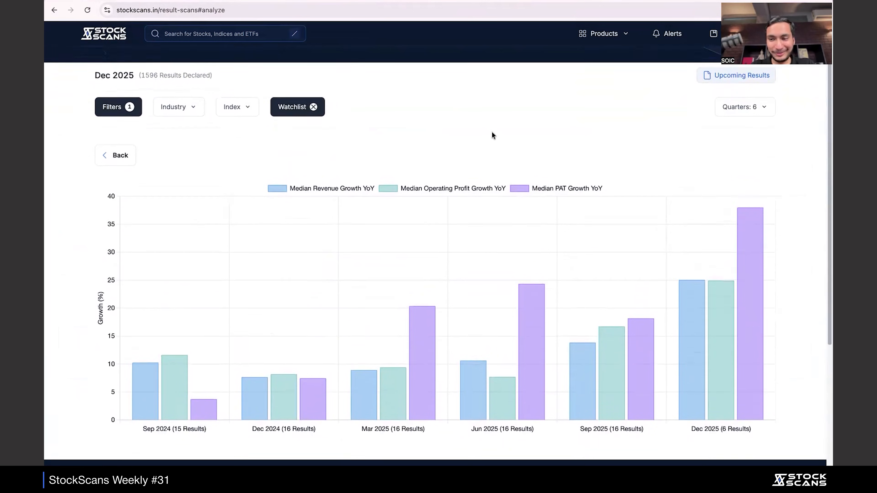
Extend the watchlist's median growth chart to 12 quarters and then to 16 quarters
click(765, 127)
click(761, 170)
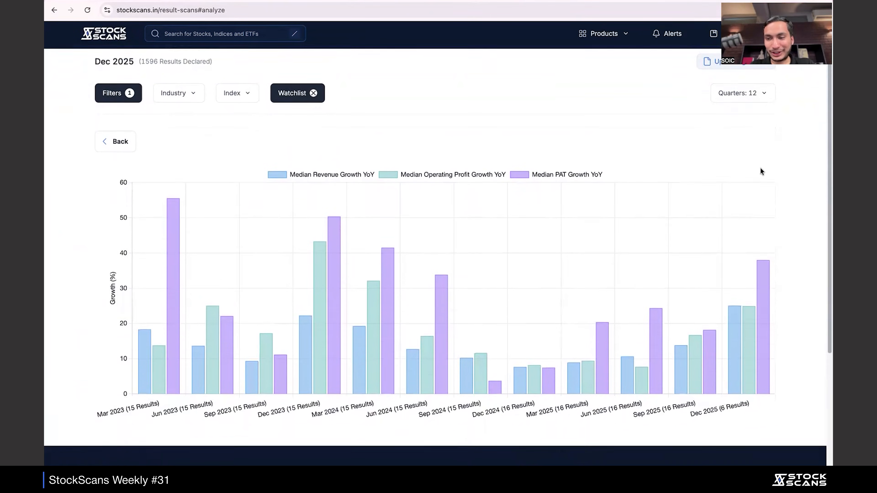
scroll(761, 171, down, 1)
click(746, 72)
click(746, 138)
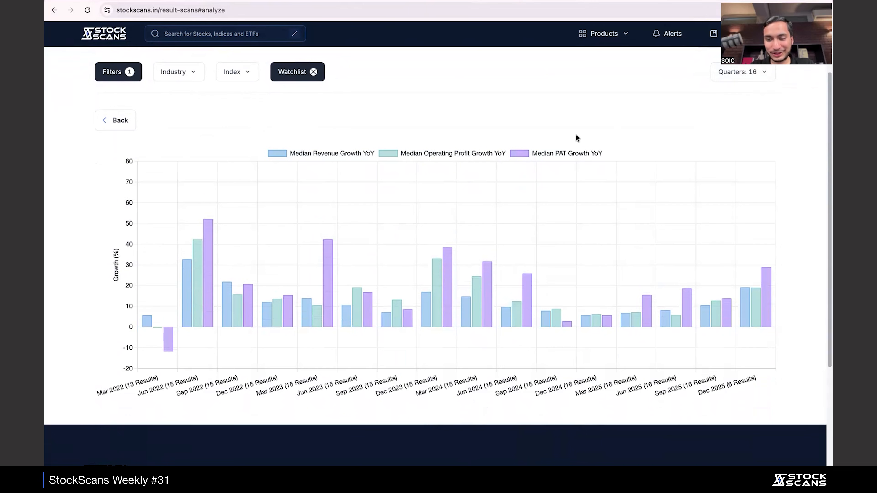
scroll(576, 136, up, 2)
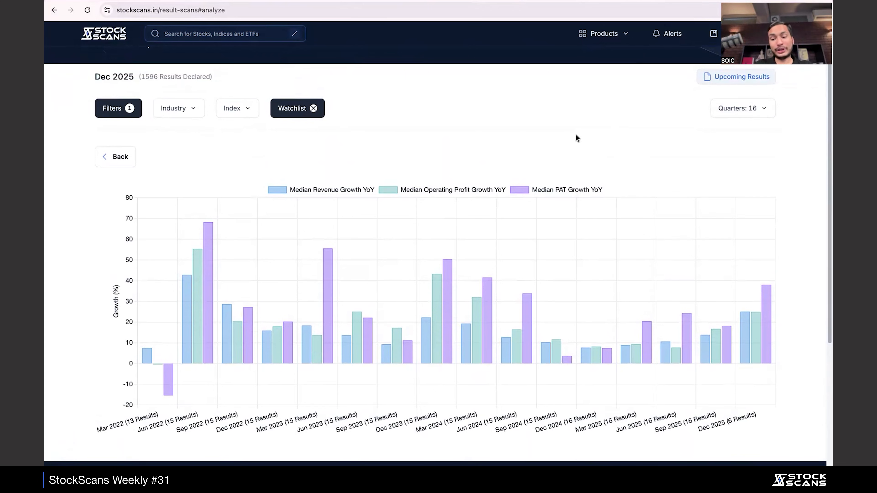
Examine the auto ancillaries watchlist's median growth bars for the quarters from Mar 2025 to Dec 2025
mouse_move(567, 360)
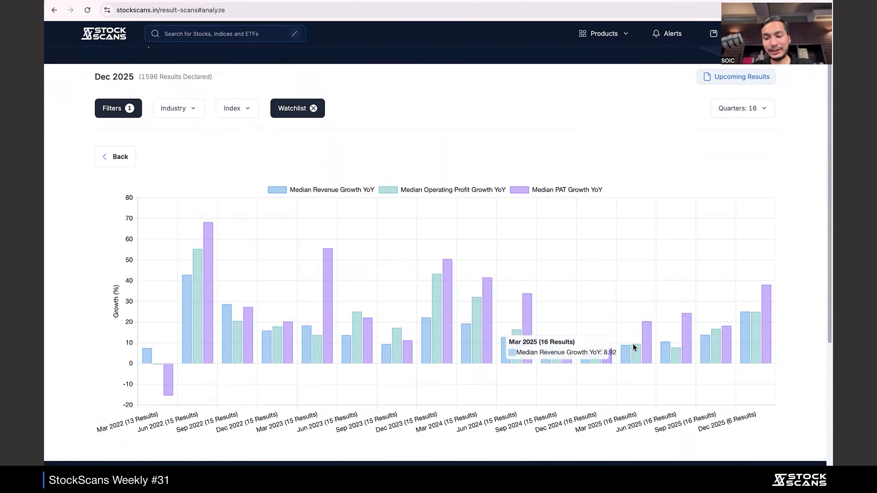
mouse_move(690, 342)
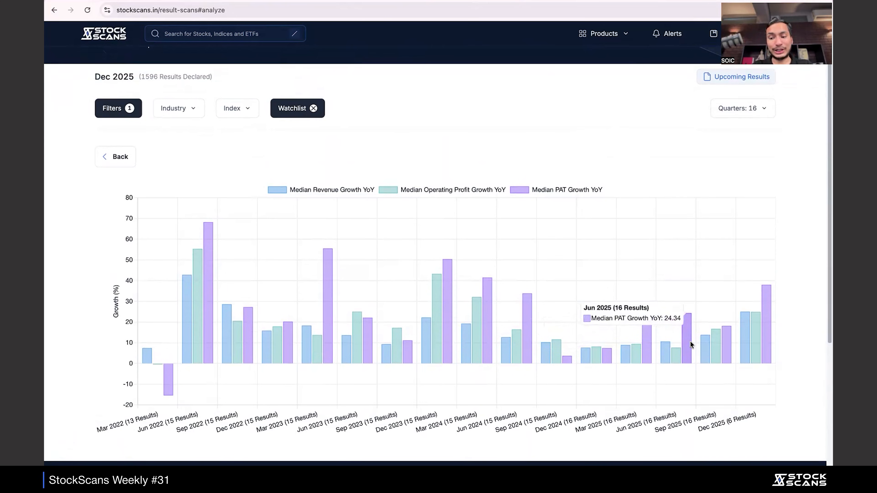
mouse_move(727, 343)
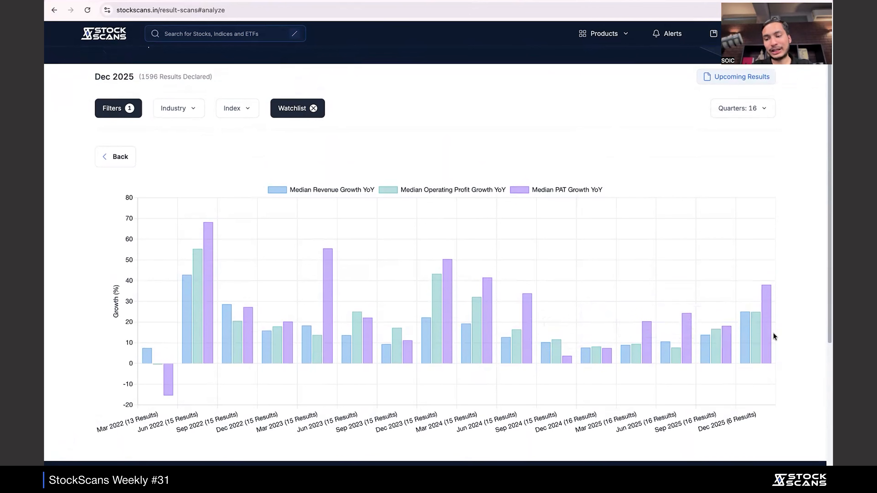
mouse_move(763, 334)
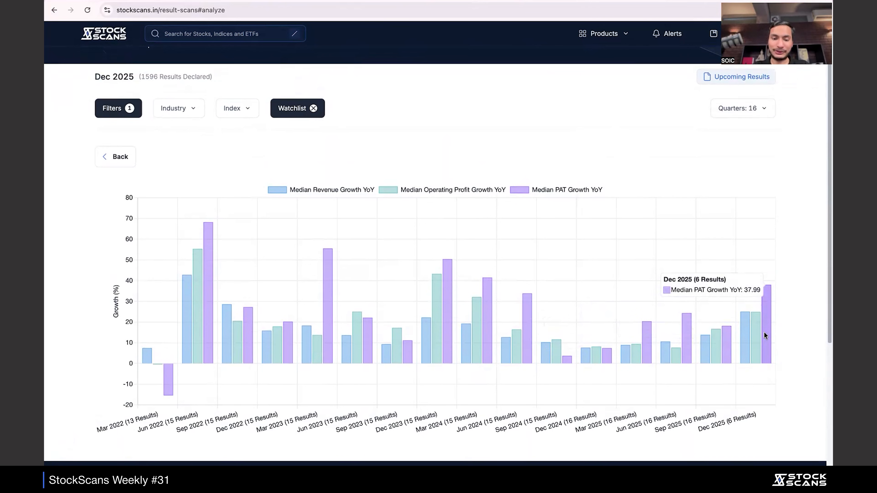
scroll(765, 332, up, 1)
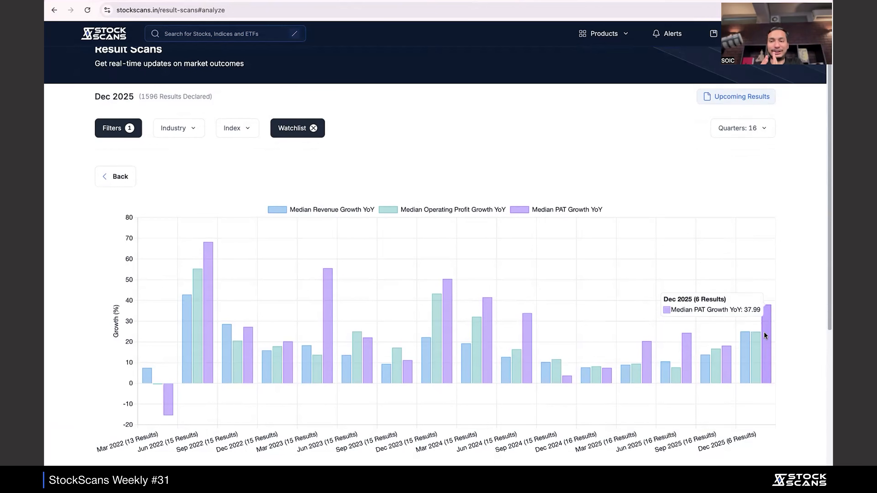
Leave the growth analysis for the result cards and remove the watchlist filter
click(593, 33)
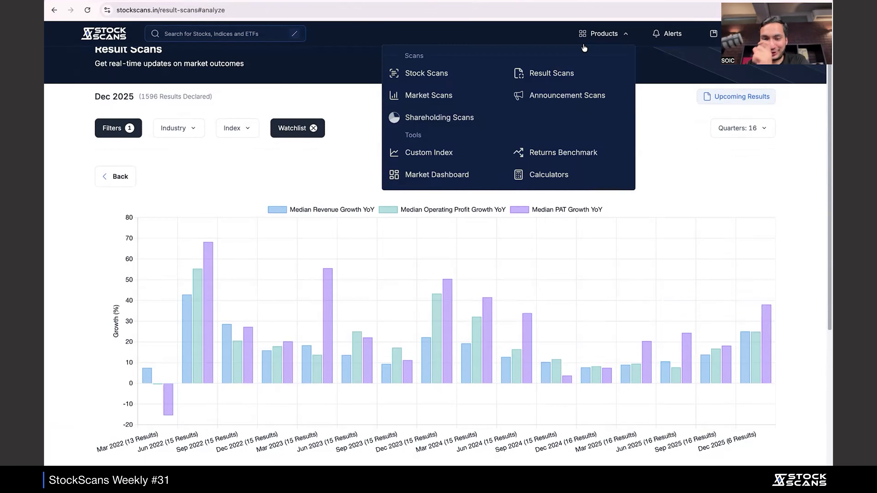
click(567, 72)
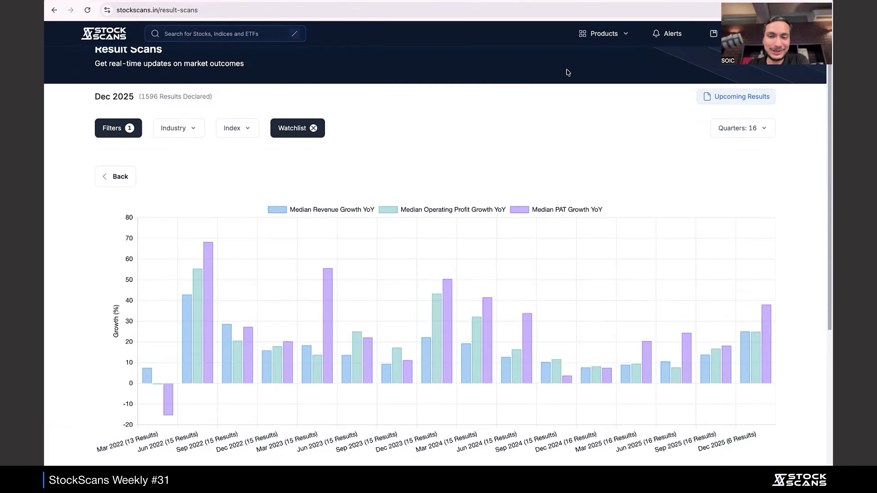
click(121, 177)
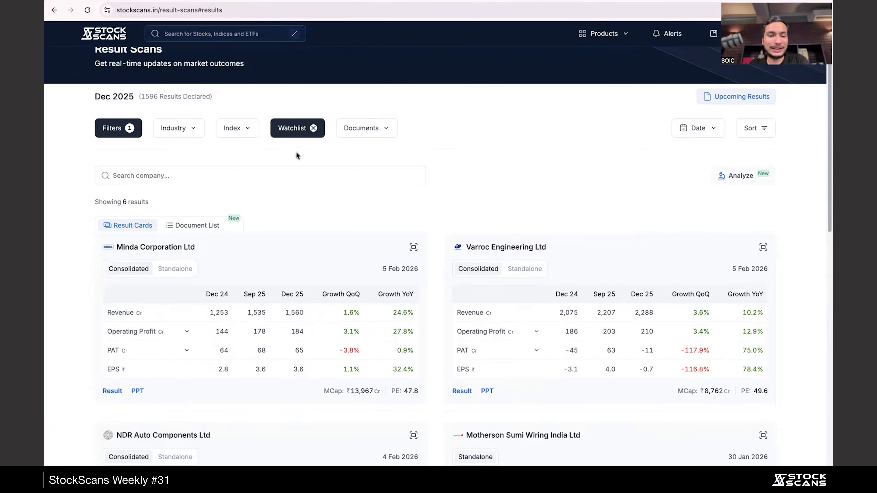
click(314, 128)
click(369, 90)
scroll(370, 90, down, 1)
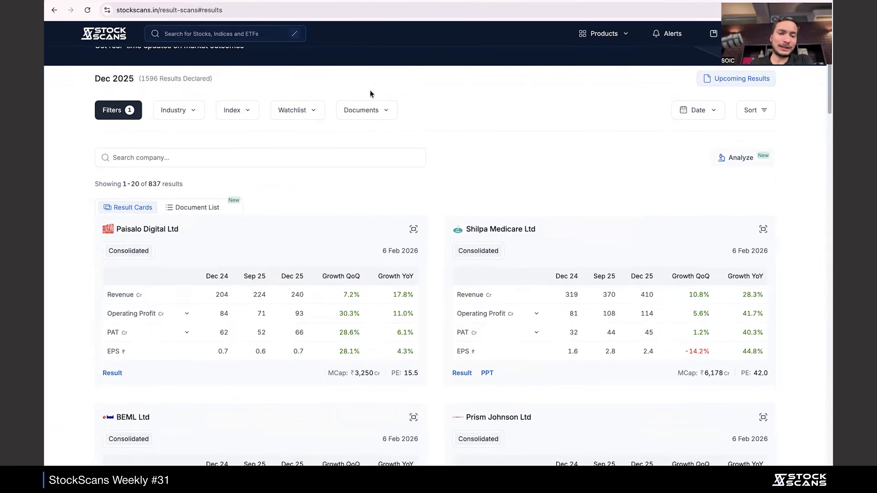
View the list of Dec 2025 result documents, then return to the result cards
scroll(371, 93, down, 1)
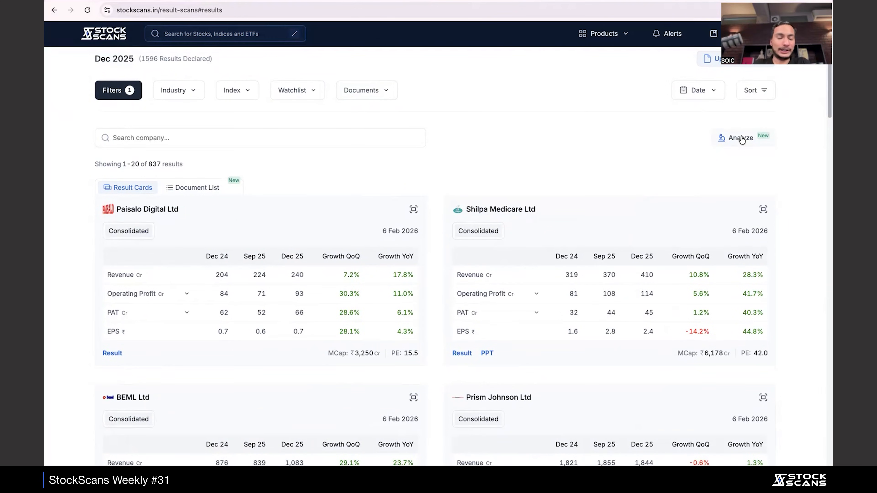
scroll(321, 162, down, 1)
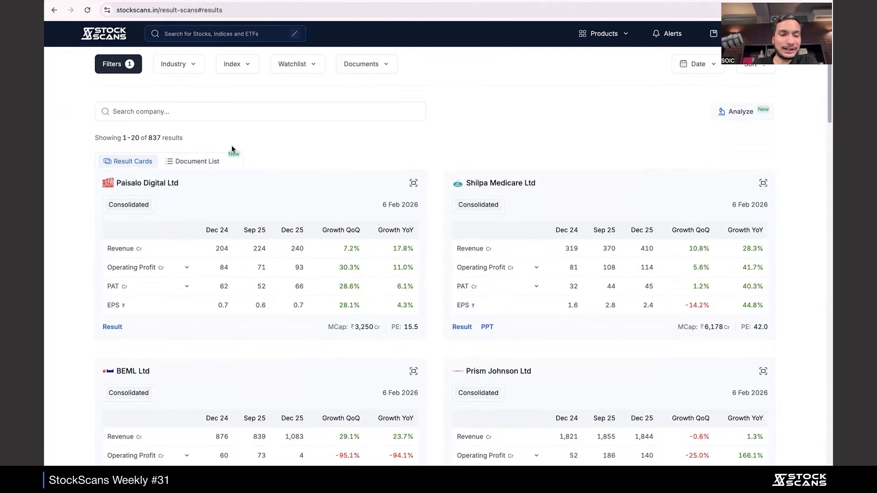
click(201, 162)
scroll(408, 166, down, 1)
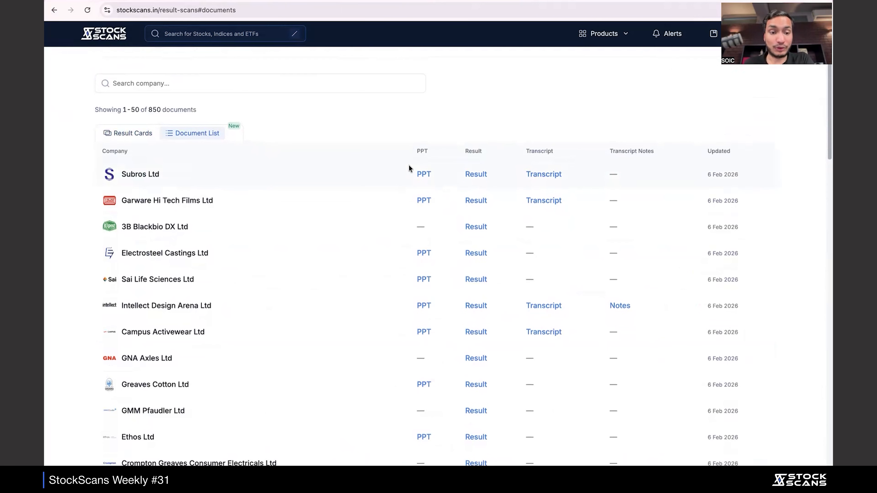
scroll(388, 135, up, 2)
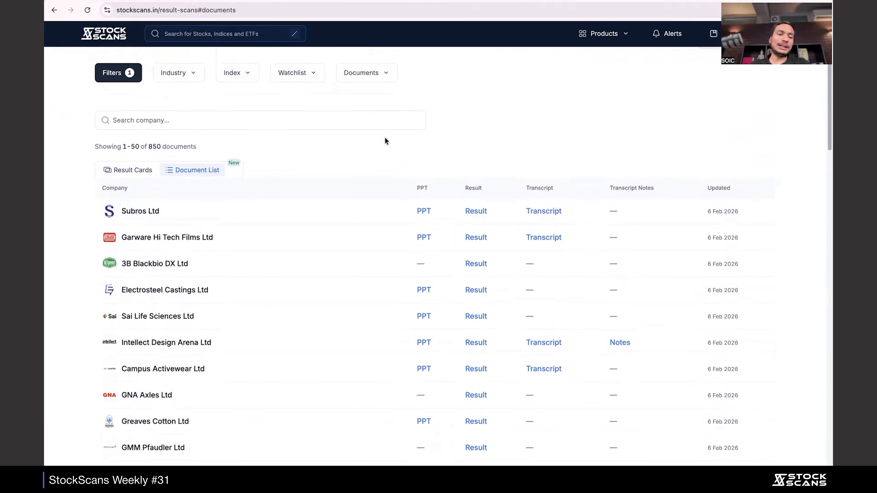
click(114, 181)
Expand Operating Profit and PAT on the result cards to show the OPM and NPM margin rows
scroll(289, 184, down, 2)
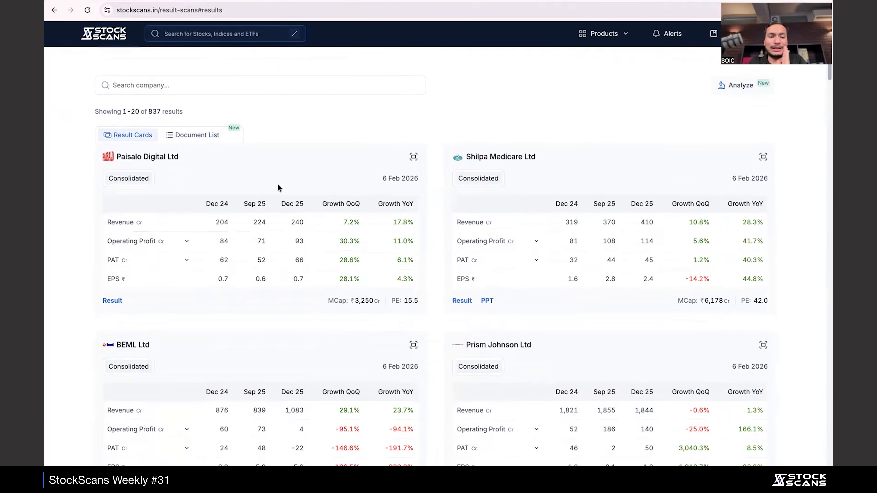
click(153, 246)
click(162, 281)
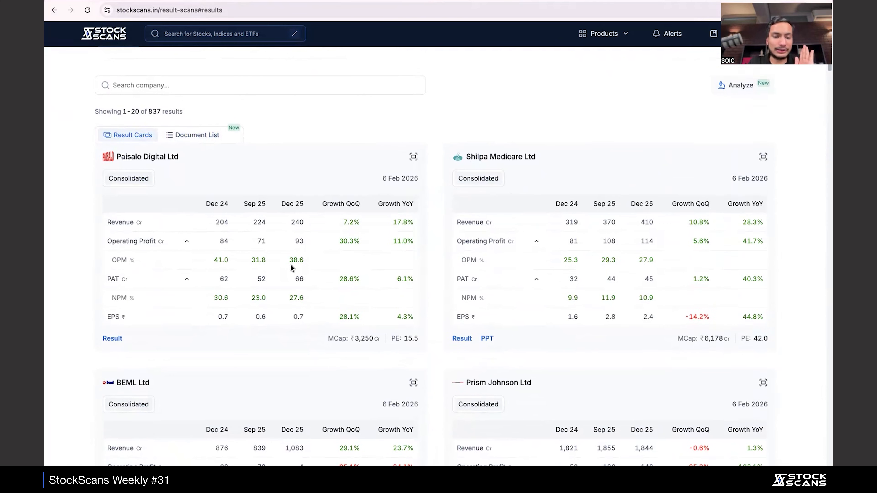
Look through the companies' result cards, examining quarterly revenue, profit, margins and growth figures
scroll(240, 222, down, 10)
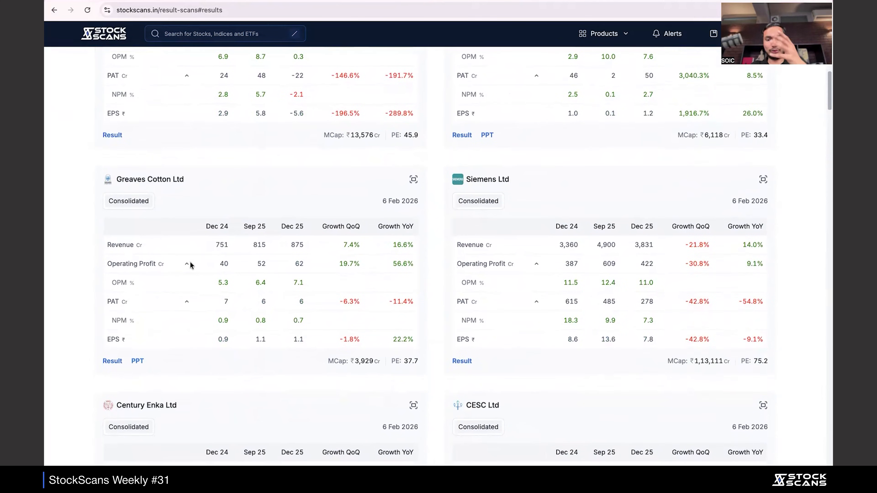
scroll(204, 252, down, 10)
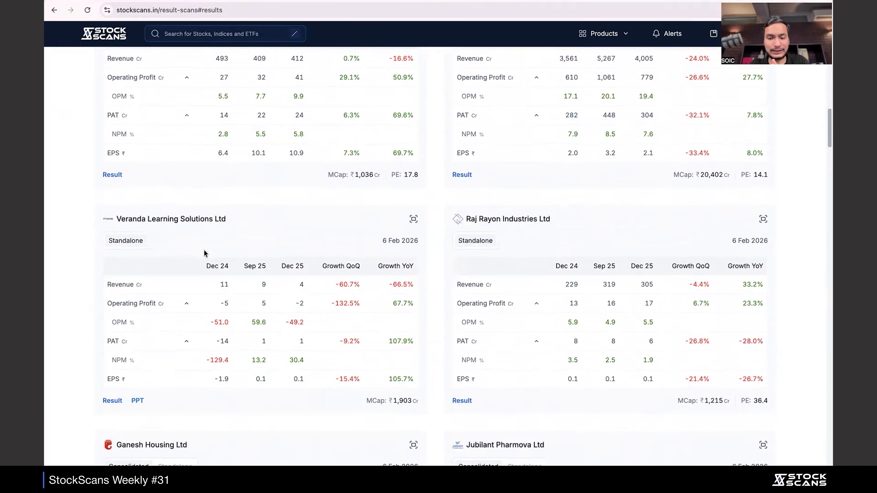
scroll(204, 252, down, 4)
scroll(205, 254, up, 10)
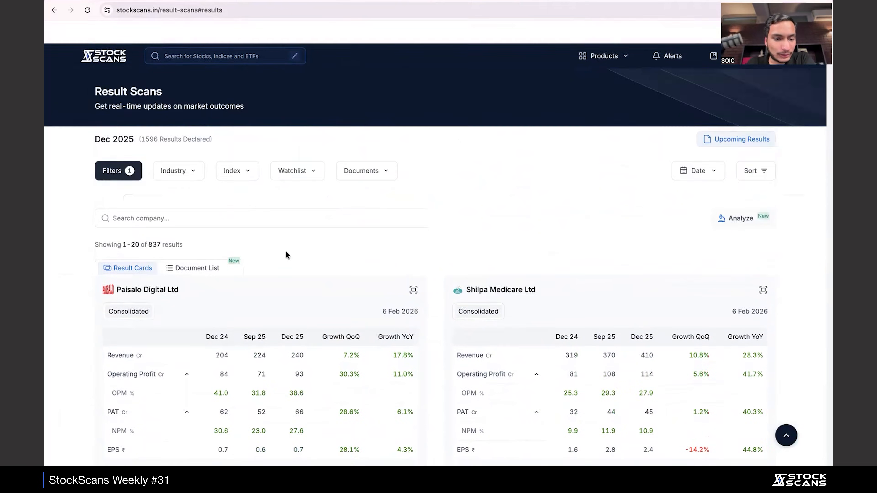
scroll(286, 252, down, 3)
scroll(621, 229, down, 20)
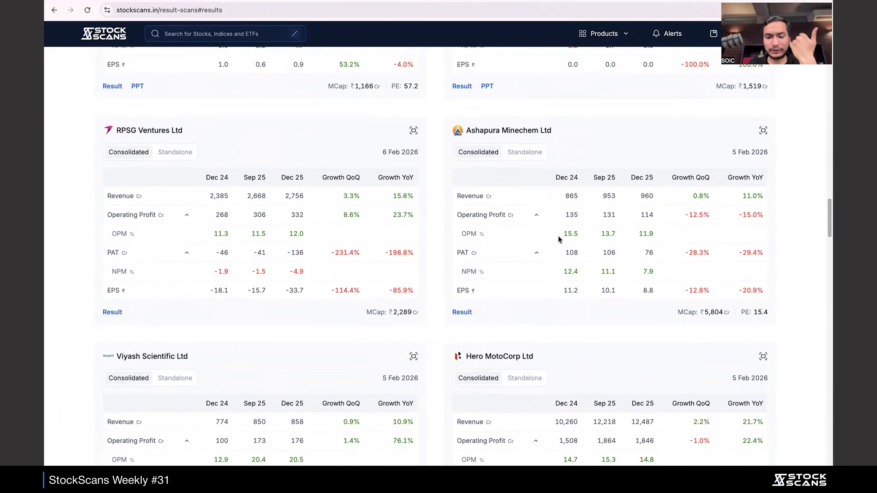
scroll(551, 250, down, 7)
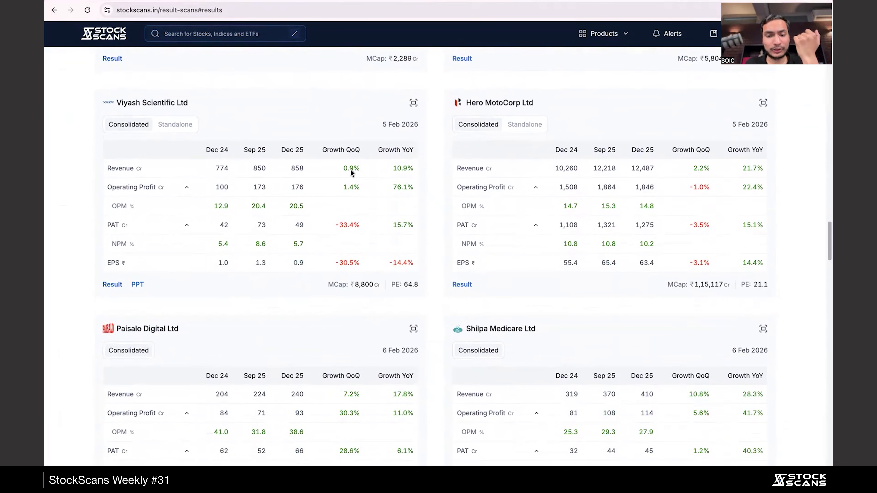
scroll(456, 189, up, 15)
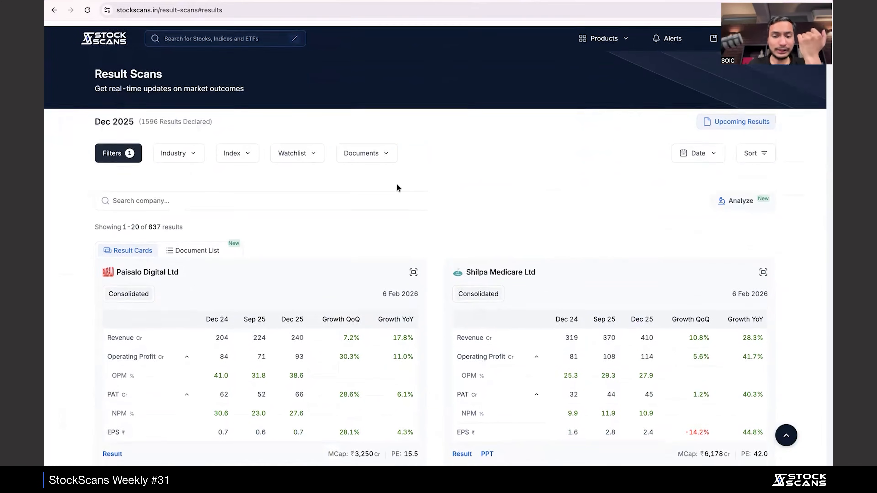
Open the document list and restrict it to companies with a transcript
click(216, 252)
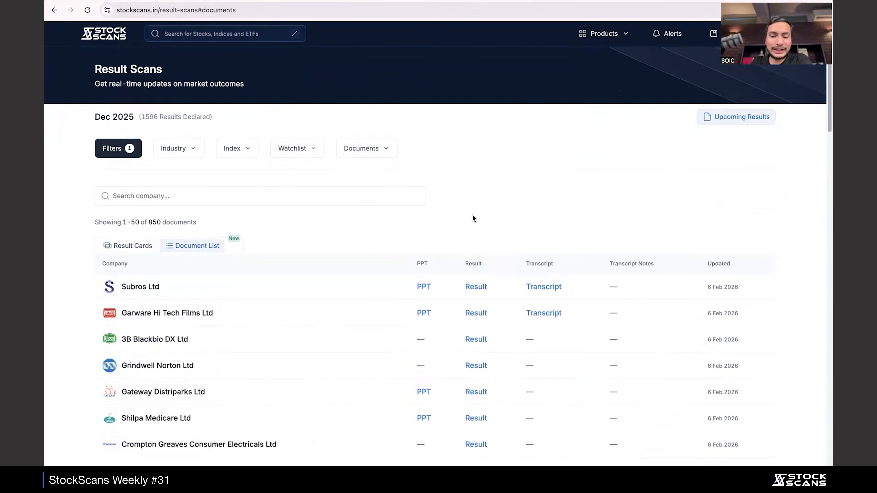
scroll(475, 217, down, 1)
click(380, 129)
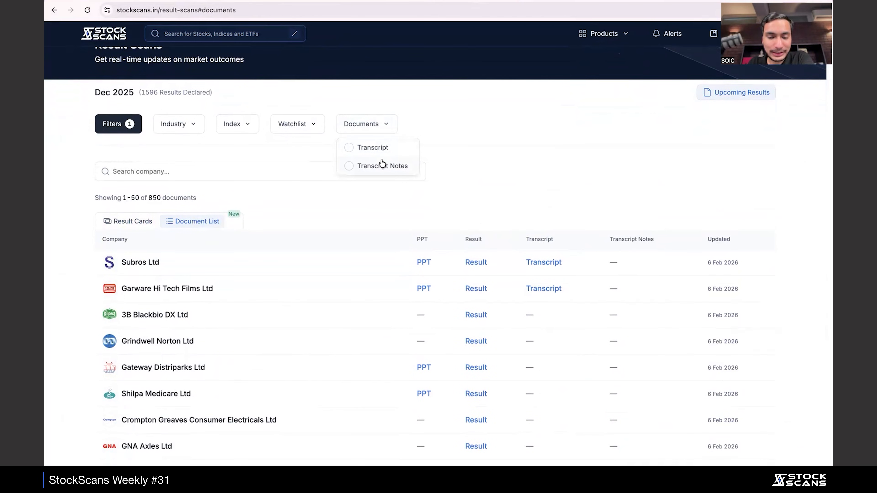
click(378, 149)
scroll(535, 159, down, 5)
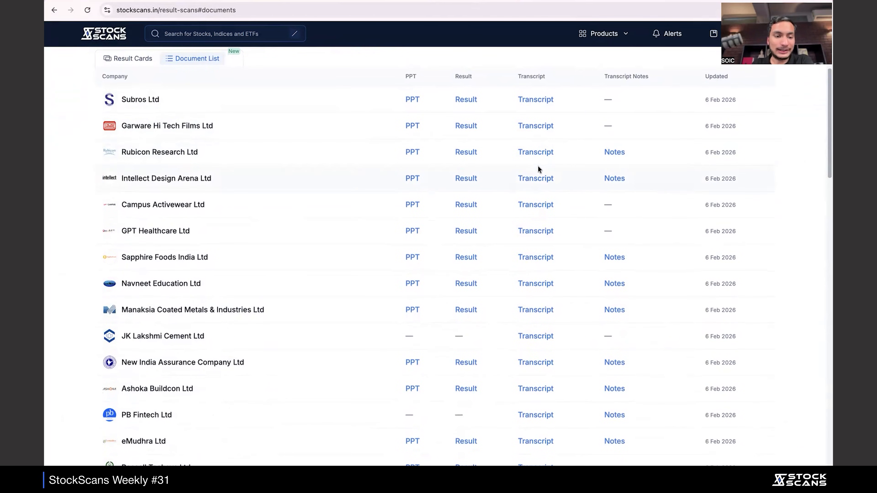
Read through Intellect Design Arena Ltd's Dec 25 transcript notes, then close them
click(611, 179)
scroll(519, 210, down, 20)
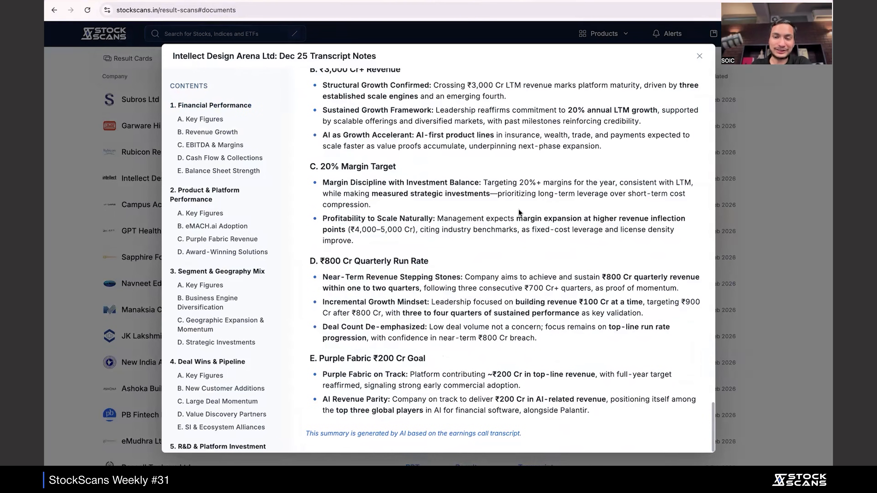
scroll(519, 210, up, 20)
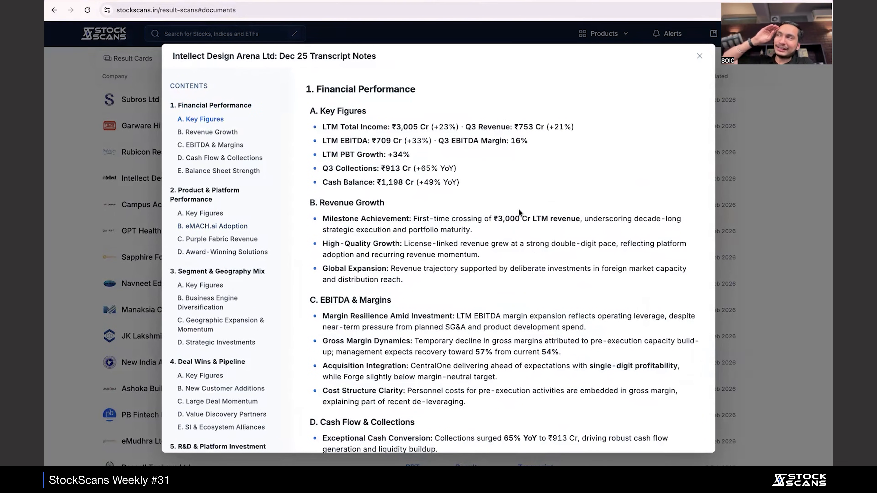
click(54, 256)
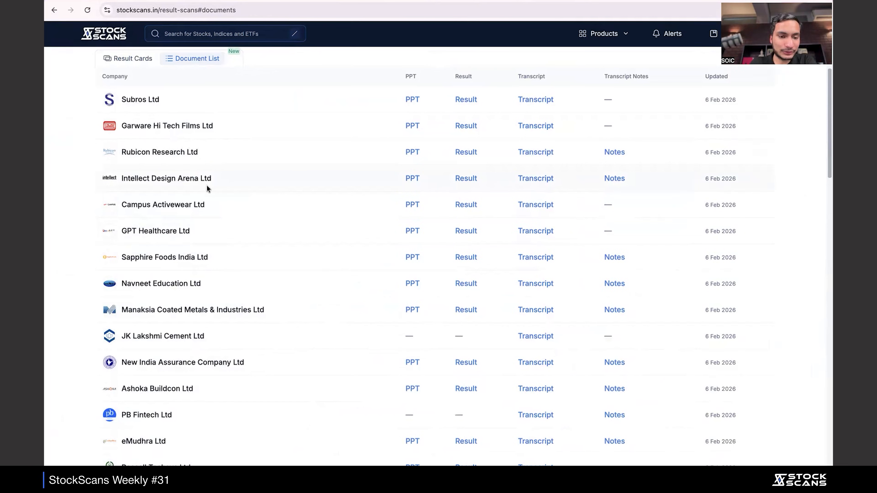
View the weekly chart of Intellect Design Arena Ltd with its relative strength, then return to the document list
mouse_move(207, 189)
click(360, 361)
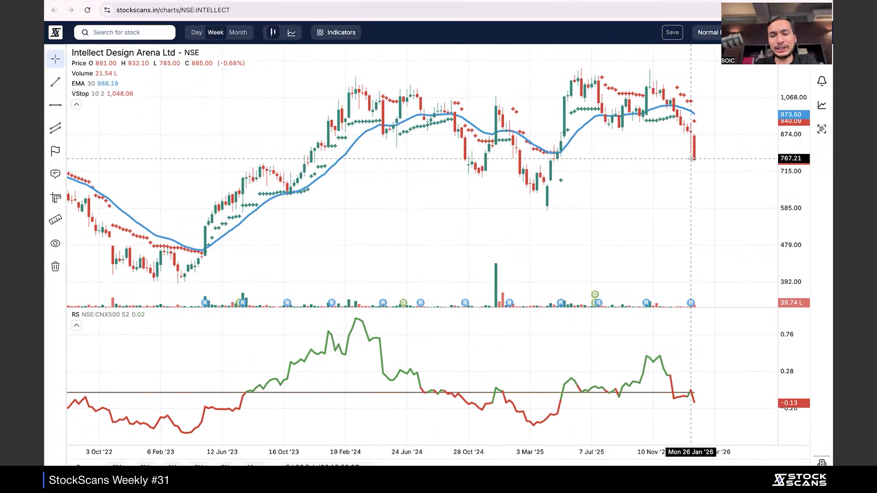
scroll(691, 159, down, 3)
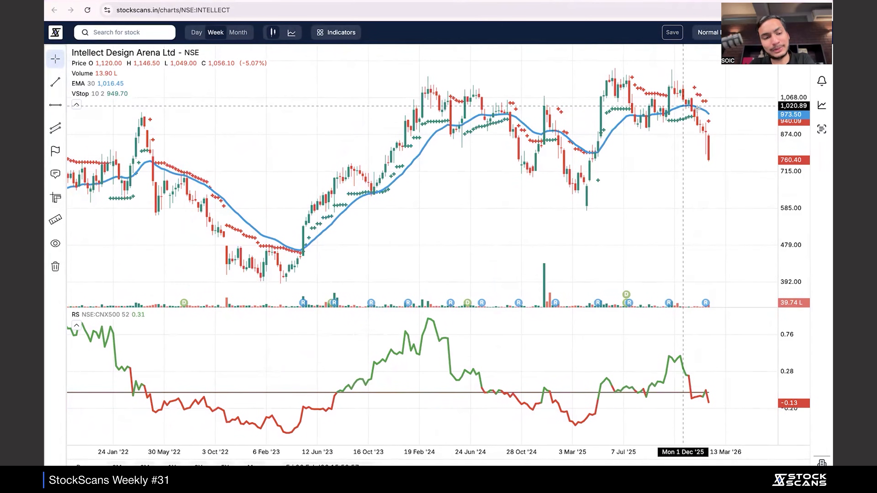
scroll(730, 143, down, 3)
scroll(730, 194, up, 8)
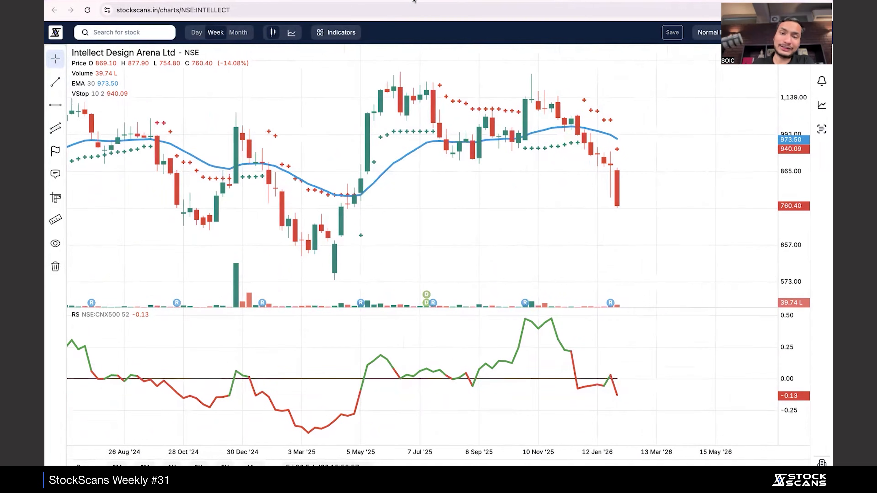
click(415, 1)
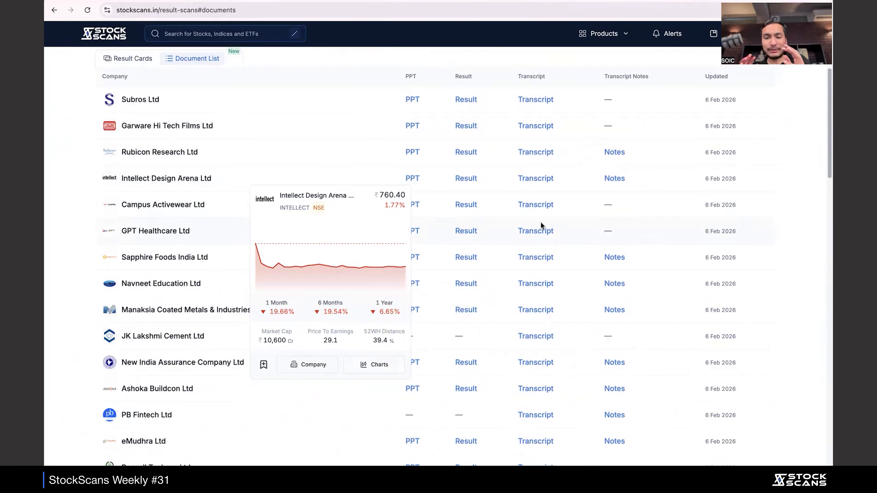
Skim PB Fintech Ltd's Dec 25 transcript notes, then close them
scroll(540, 222, down, 5)
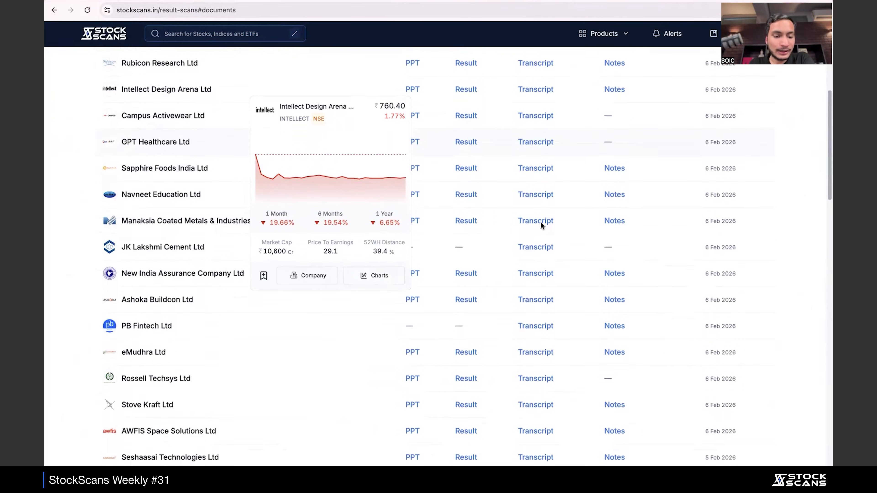
click(614, 259)
scroll(494, 248, down, 15)
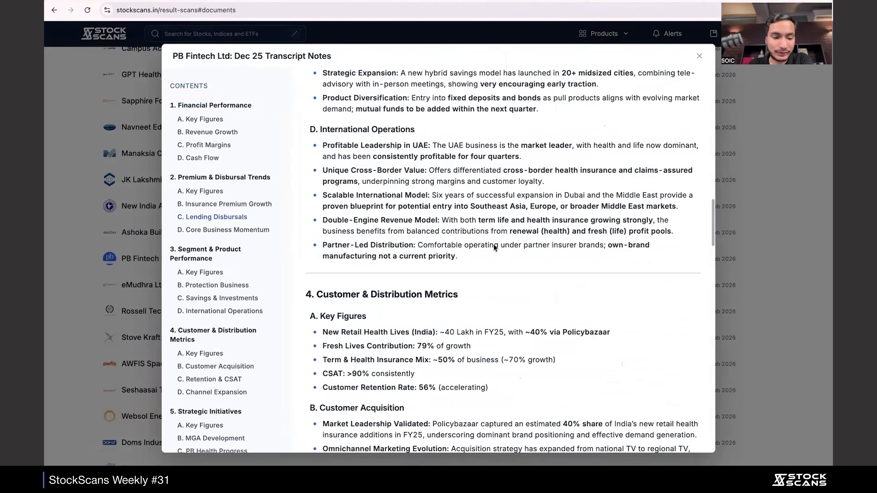
click(132, 232)
Skim AWFIS Space Solutions Ltd's Dec 25 transcript notes through the Expansion & Pipeline section and beyond, then close them
scroll(161, 237, down, 4)
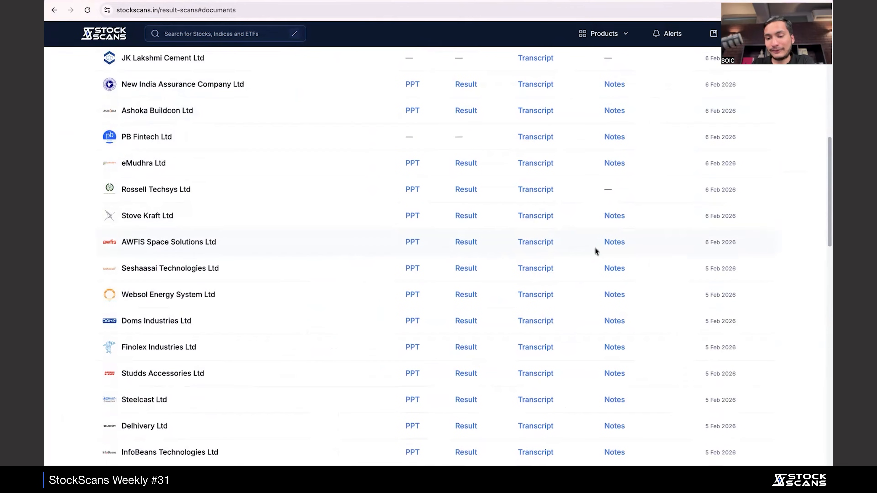
click(614, 242)
scroll(526, 201, down, 15)
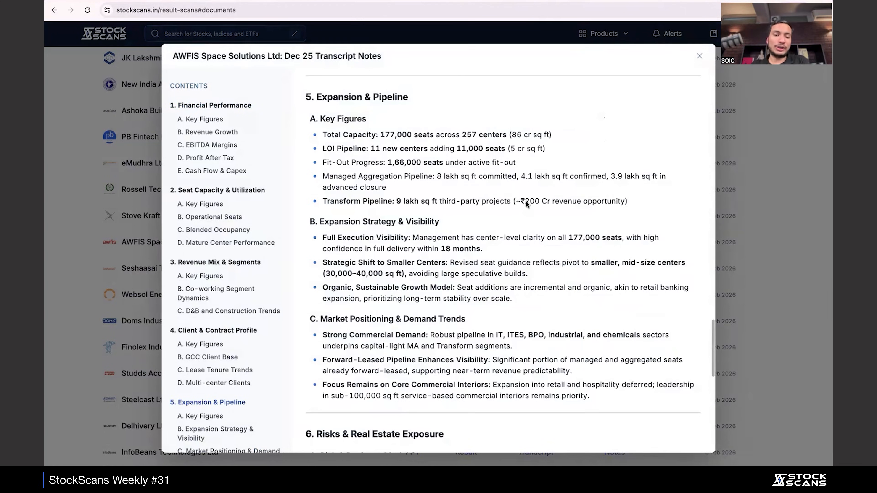
scroll(525, 201, down, 8)
click(70, 191)
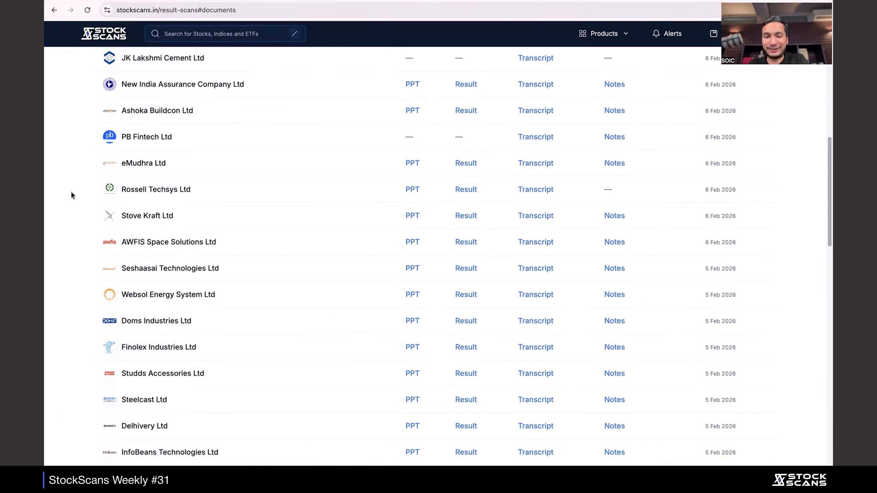
Switch to the presentation's Feature Launch slide with the quarterly growth chart, then return to the document list in the browser
key(ctrl+Left)
key(ctrl+Right)
key(ctrl+Right)
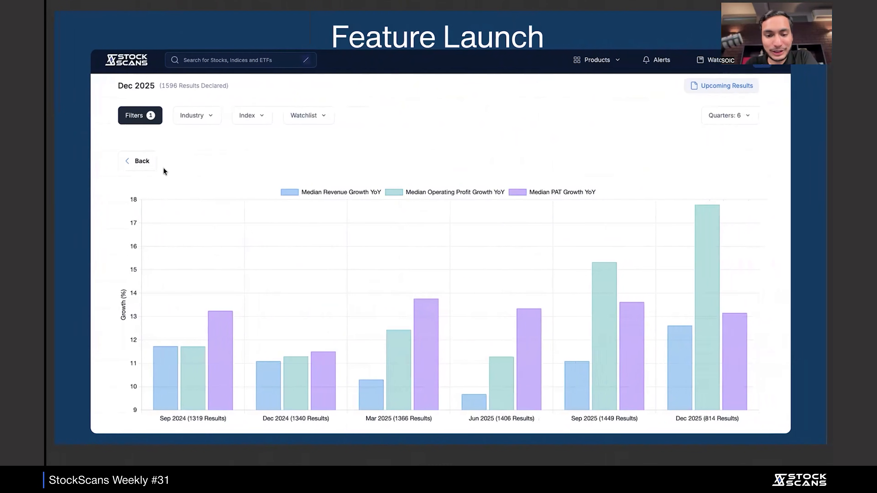
key(ctrl+Right)
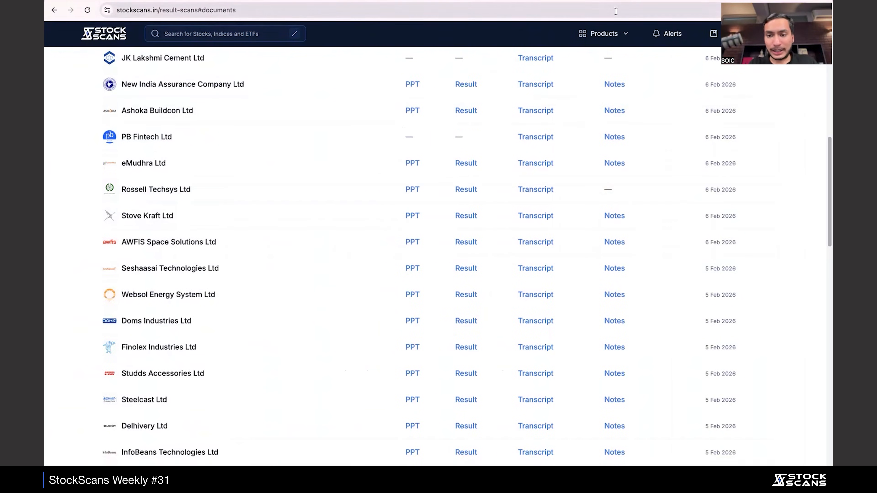
Open Announcement Scans, look over the Order Book Update scan, and switch to the Retail Stores Update scan
click(604, 33)
click(532, 94)
scroll(330, 129, down, 2)
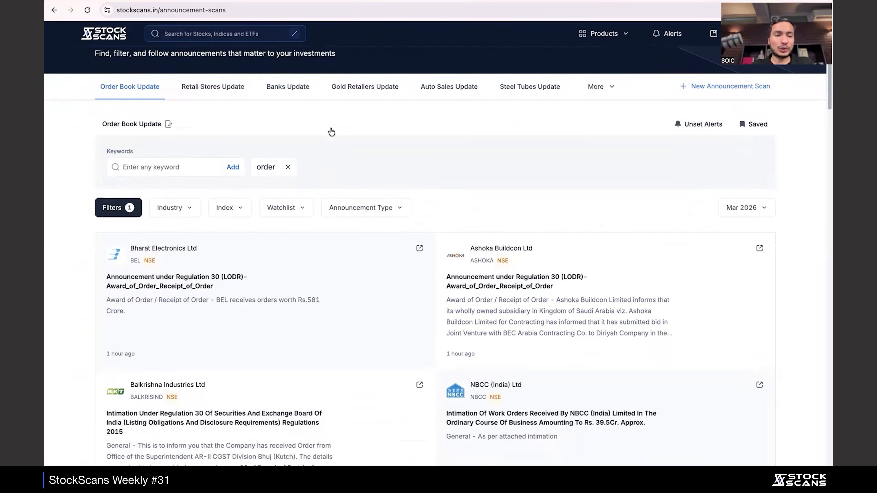
scroll(330, 130, up, 1)
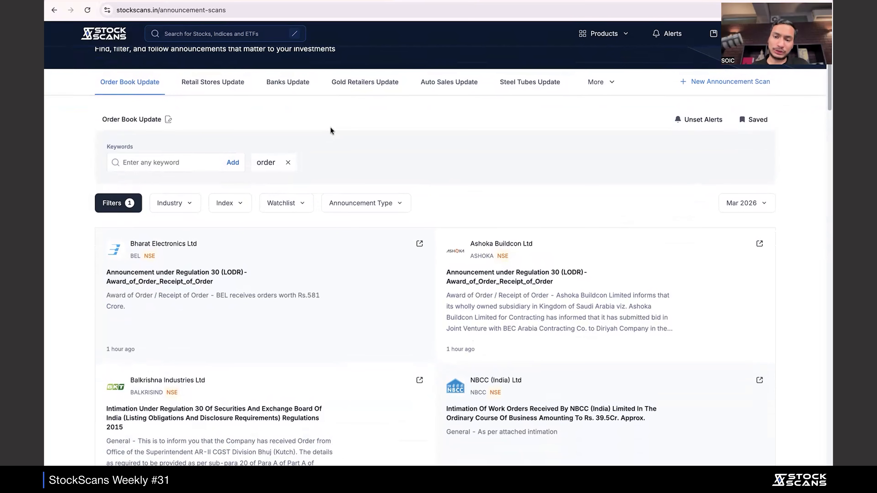
click(213, 85)
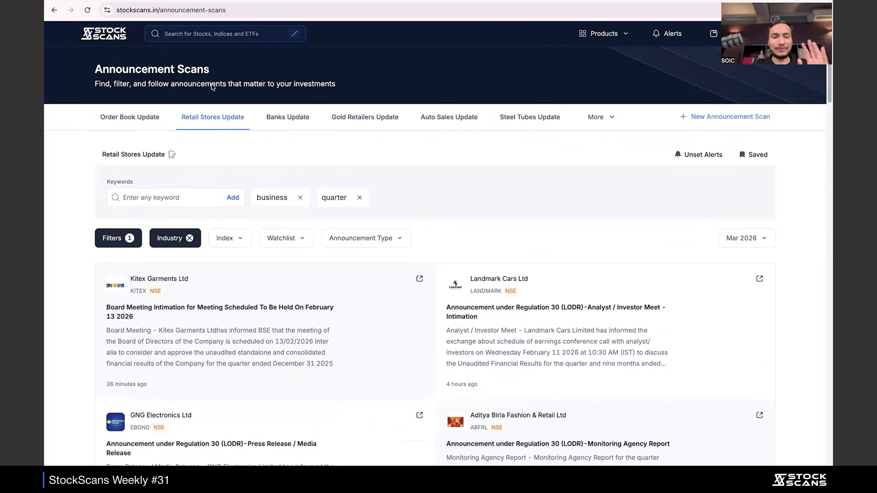
Browse the Auto Sales Update scan for the companies' monthly sales and production announcements
click(472, 116)
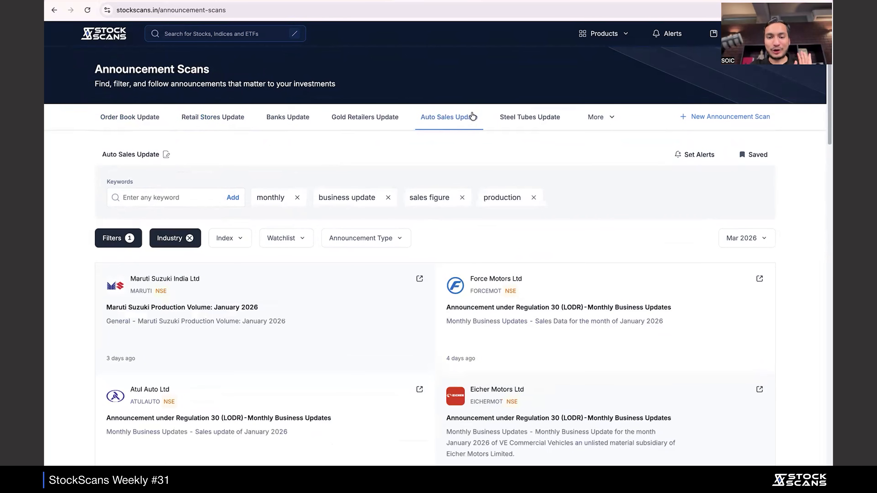
scroll(468, 153, down, 3)
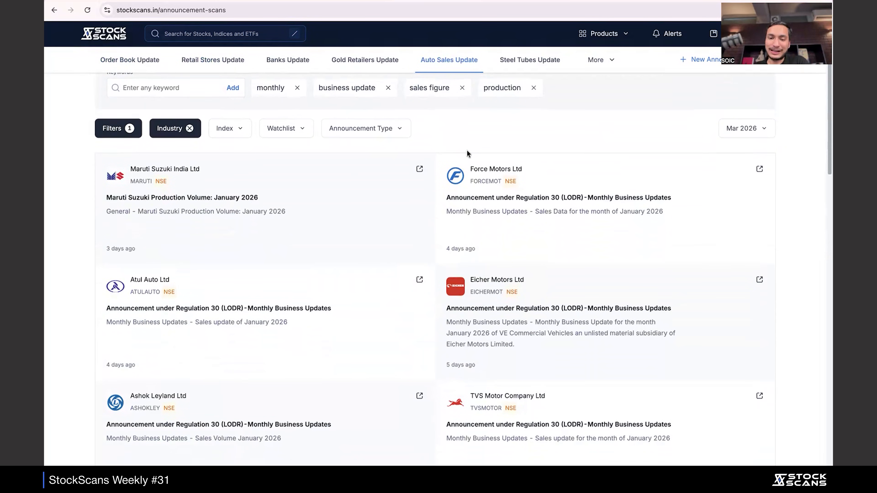
scroll(467, 151, down, 2)
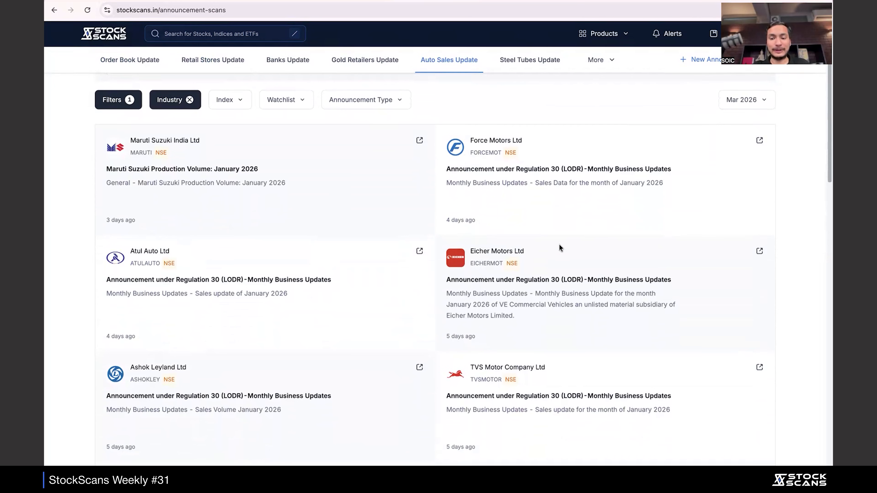
scroll(564, 249, down, 2)
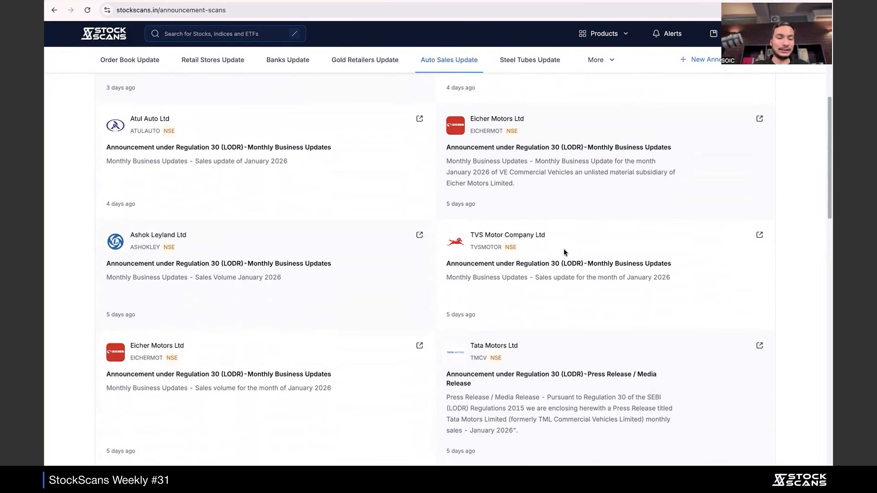
scroll(564, 252, down, 8)
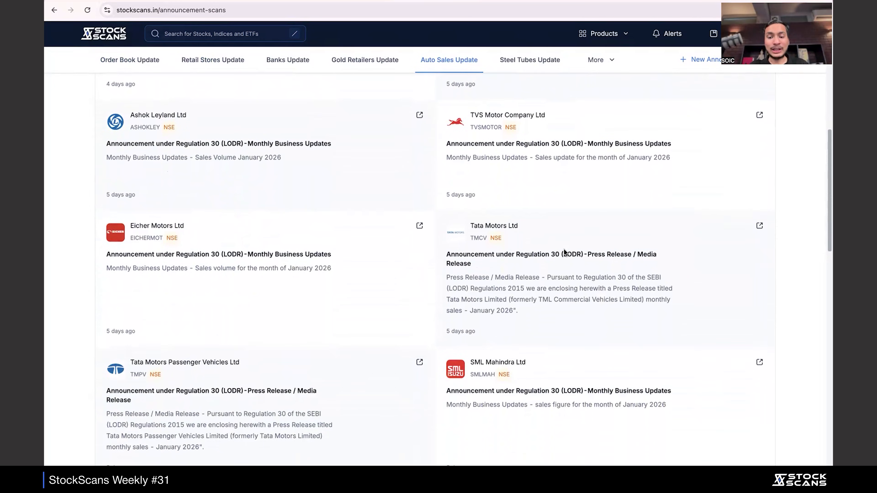
scroll(564, 249, down, 6)
scroll(564, 249, up, 14)
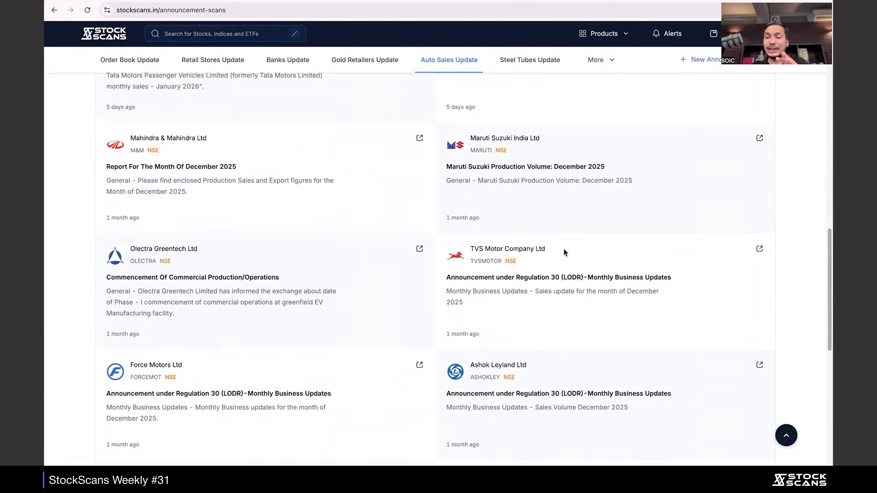
scroll(564, 249, up, 5)
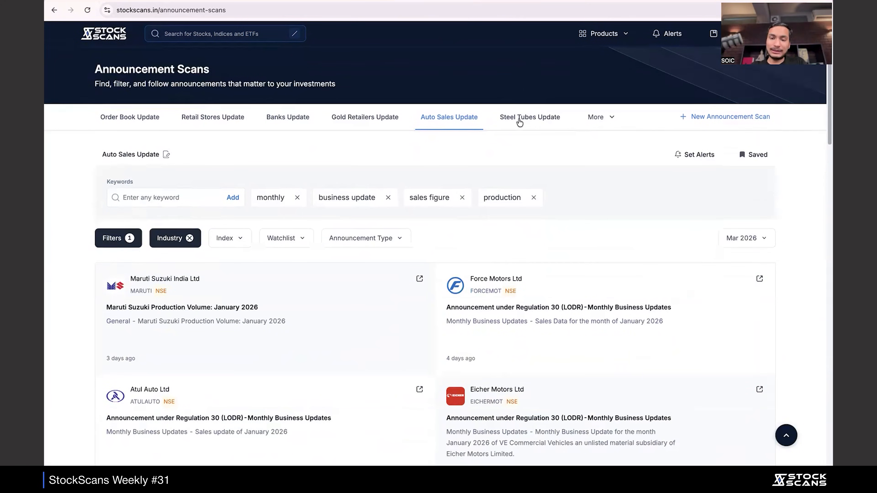
Review the Steel Tubes Update announcements, then view the Banks Update scan
click(519, 122)
scroll(435, 165, down, 1)
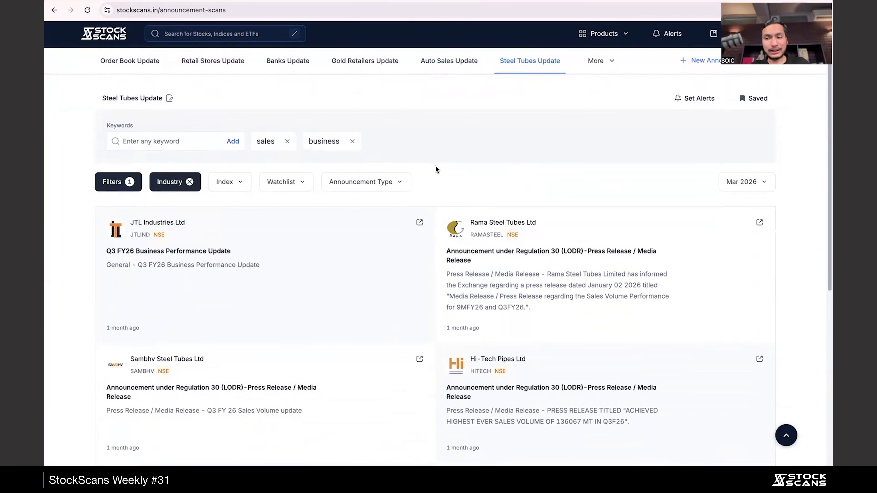
scroll(435, 168, down, 1)
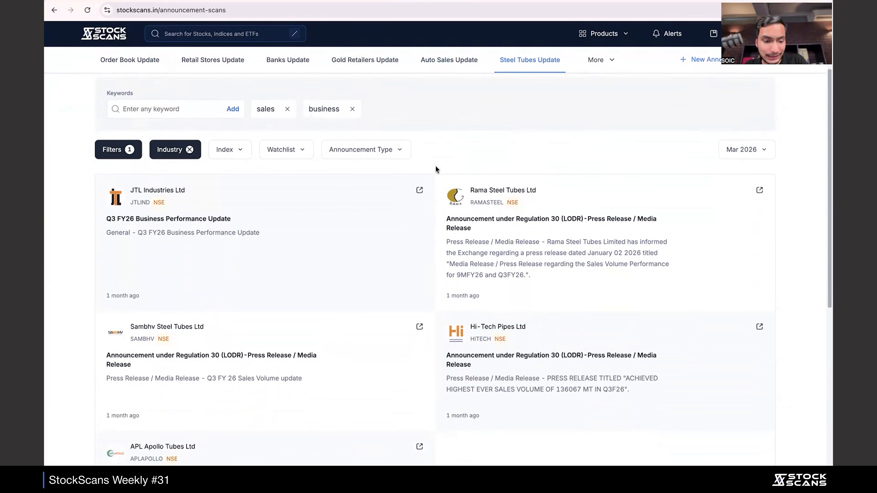
scroll(436, 168, up, 1)
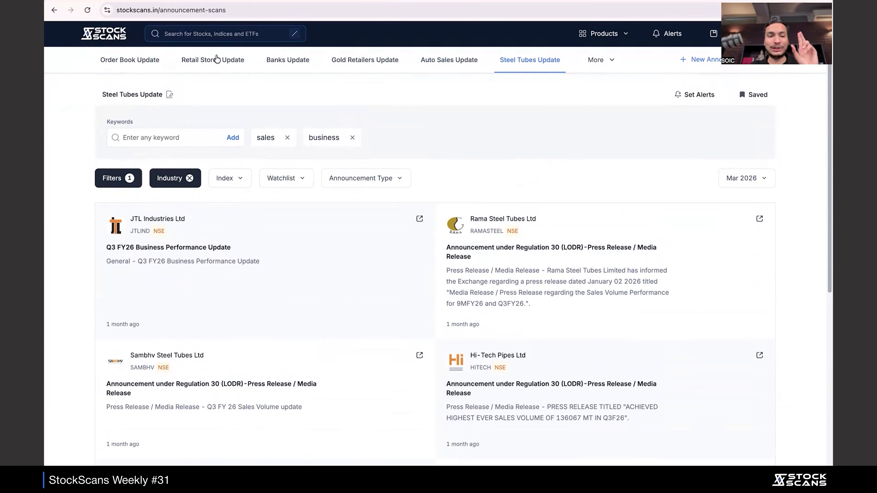
click(287, 61)
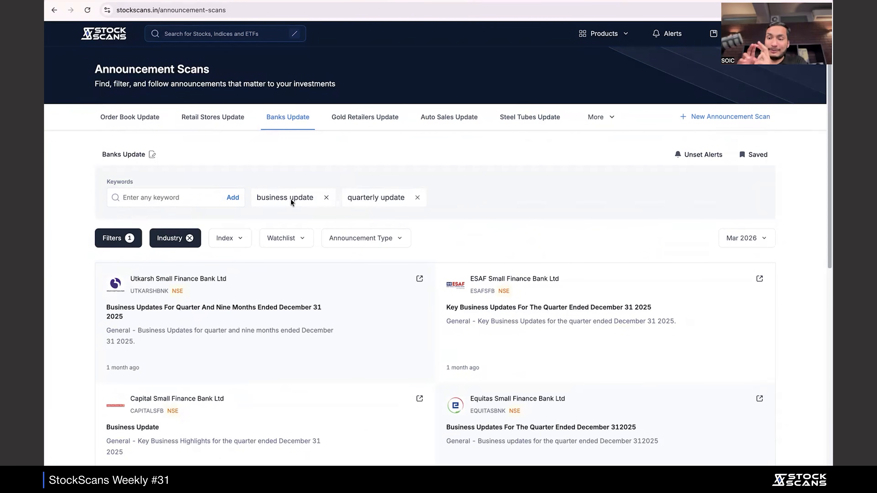
scroll(290, 199, down, 2)
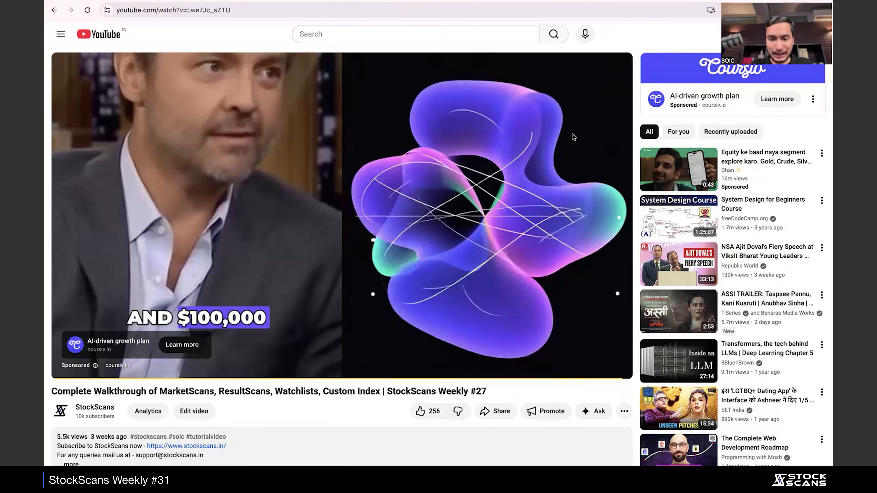
Look over the StockScans Weekly #27 walkthrough video's page on YouTube, including its description and comments
scroll(131, 150, down, 4)
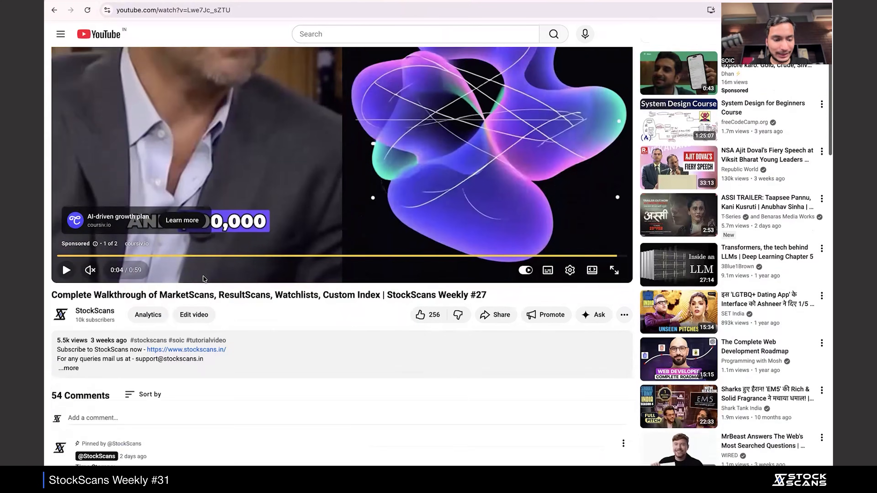
drag(486, 265, 414, 266)
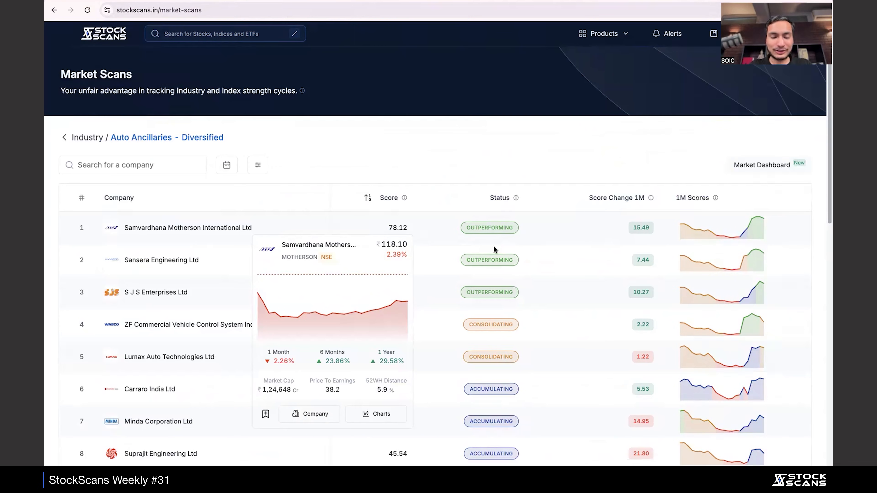
Go from Market Scans to Announcement Scans and view the Order Book Update scan with the keyword "order"
click(608, 34)
click(548, 97)
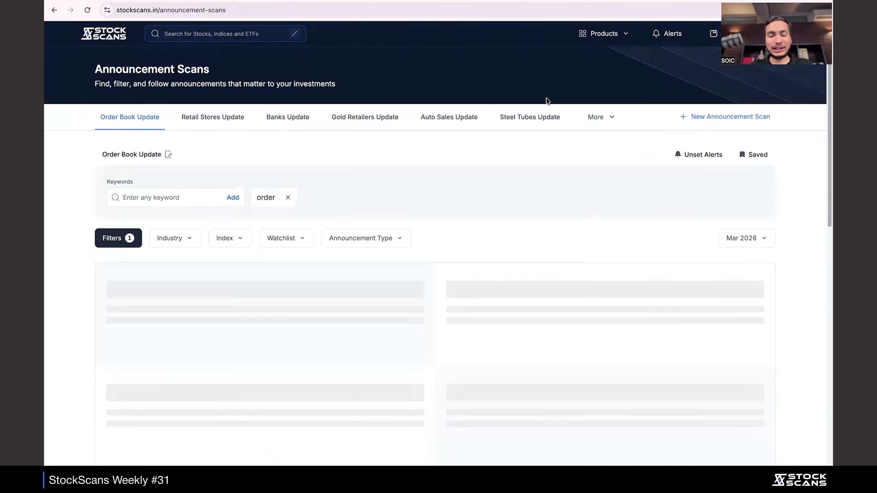
scroll(494, 169, down, 2)
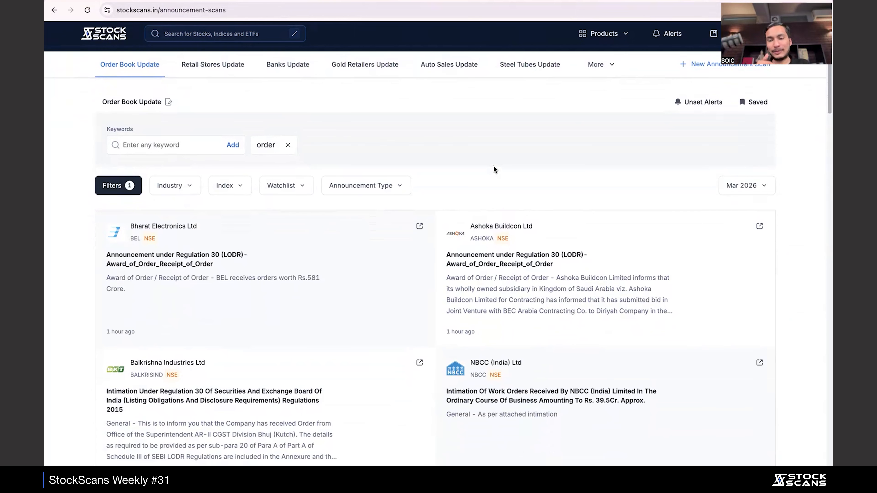
Switch to the presentation's Order Book Update slide, then return to the announcement scan in the browser
key(ctrl+Left)
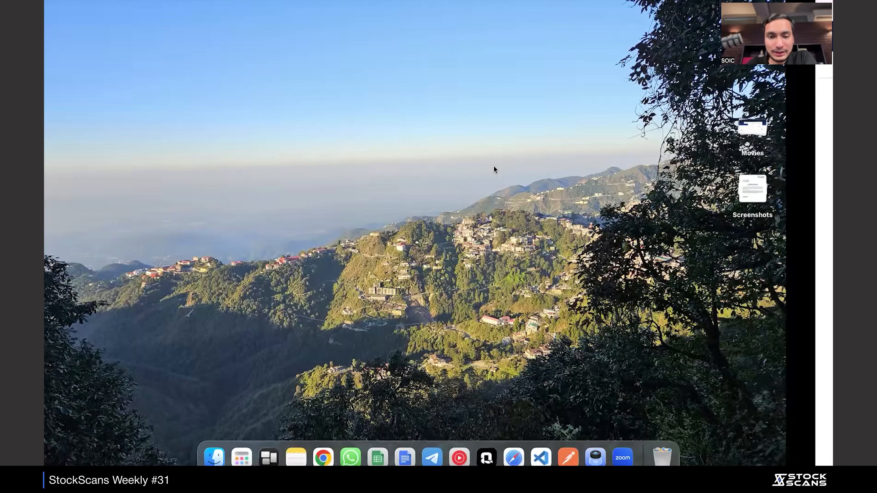
key(ctrl+Right)
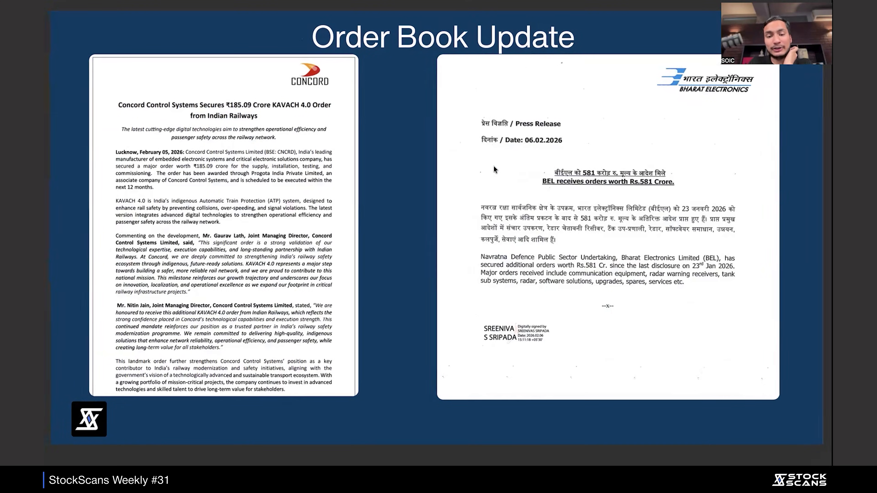
key(ctrl+Right)
Open Bharat Electronics Ltd's order-receipt announcement from the Order Book Update scan, read through its press release, and return to the scan
scroll(178, 114, down, 3)
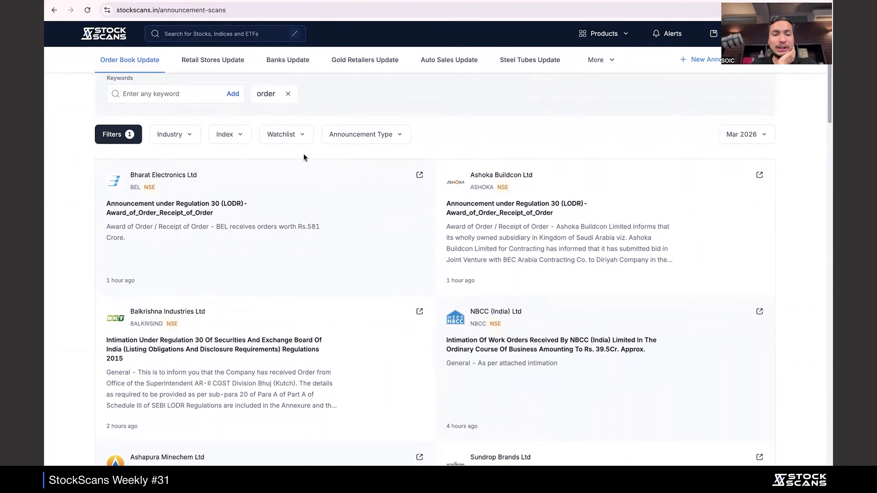
scroll(276, 157, up, 2)
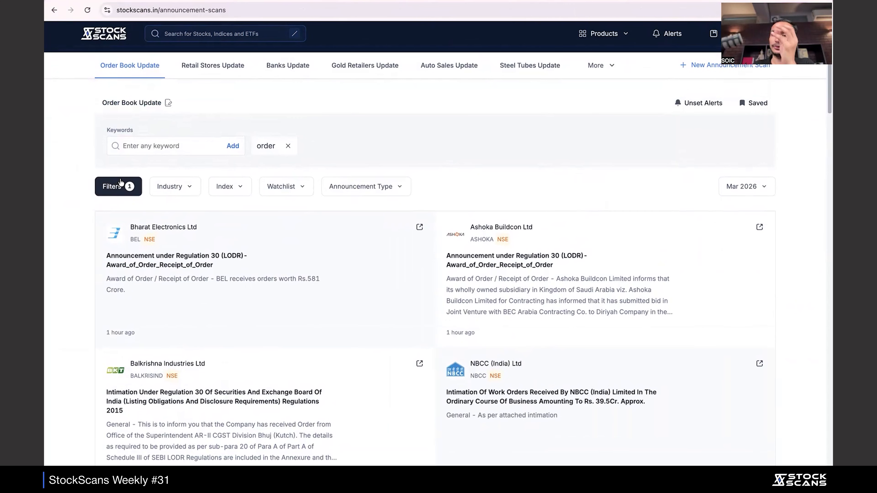
scroll(242, 187, down, 3)
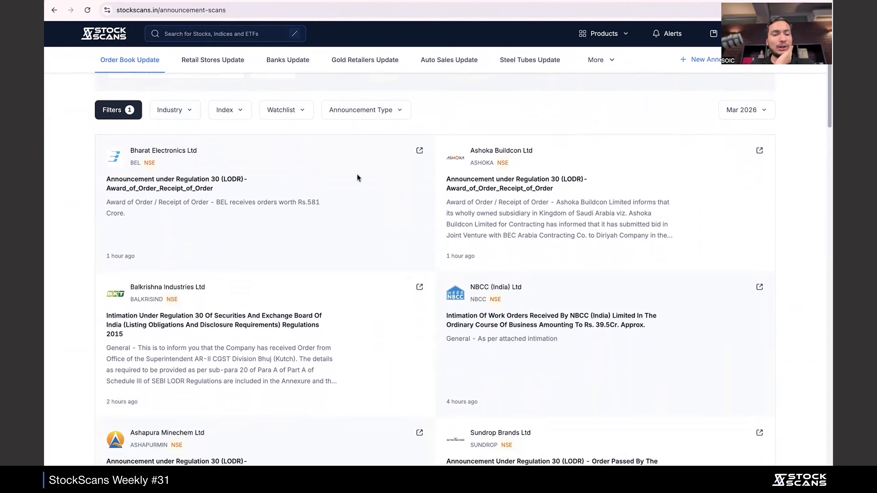
click(419, 151)
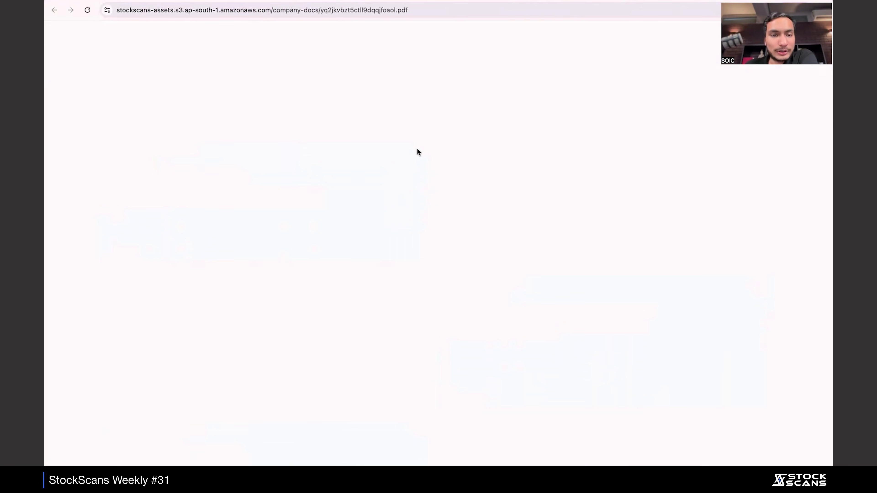
scroll(403, 199, down, 8)
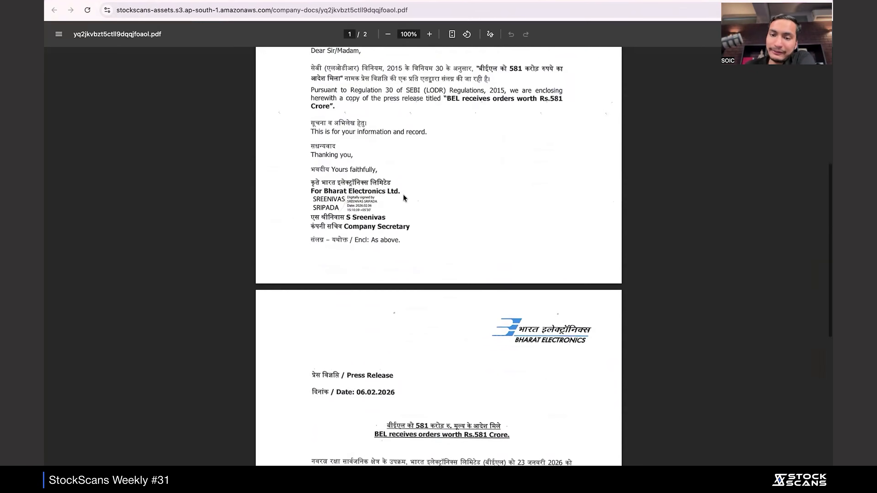
scroll(403, 195, down, 9)
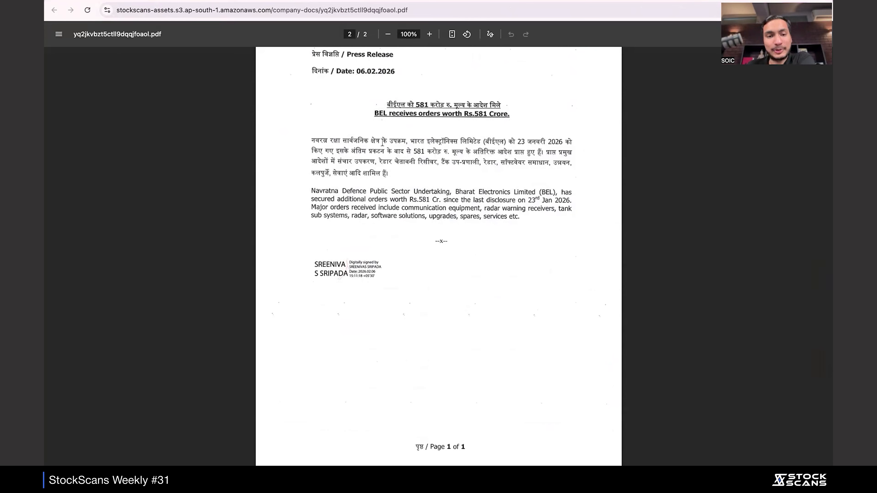
click(268, 1)
Open Ashapura Minechem Ltd's order-receipt announcement from the Order Book Update scan
scroll(491, 143, down, 3)
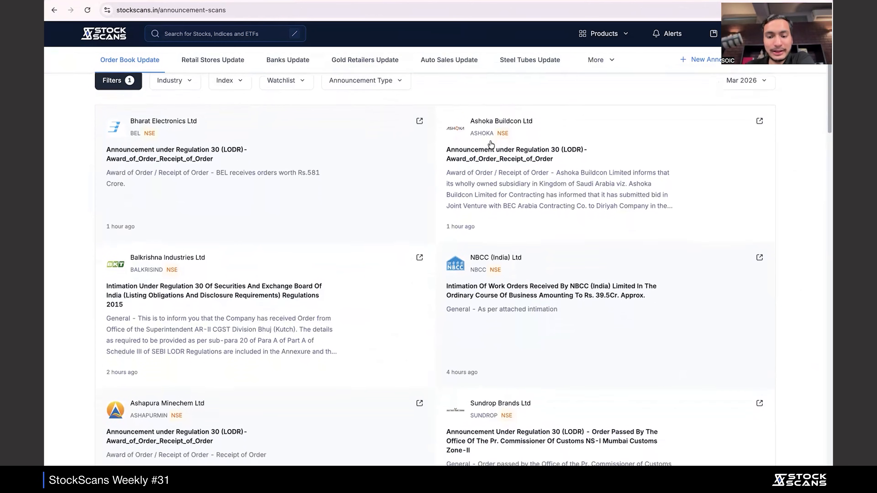
scroll(490, 141, down, 3)
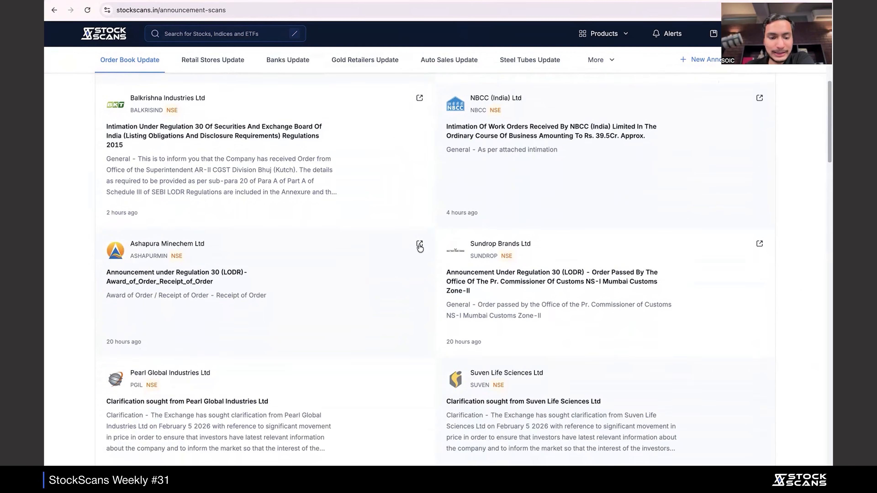
click(419, 245)
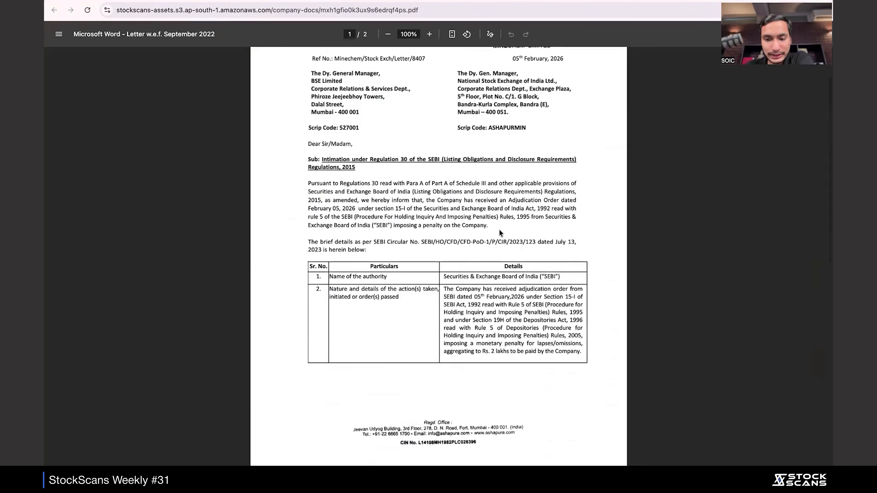
Read through Ashapura Minechem Ltd's adjudication-order filing and return to the Order Book Update scan
scroll(499, 232, down, 15)
scroll(500, 232, up, 15)
click(268, 1)
Open Grauer & Weil (India) Ltd's order-receipt announcement from the Order Book Update scan, read its Annexure A, and return to the scan
scroll(467, 217, down, 8)
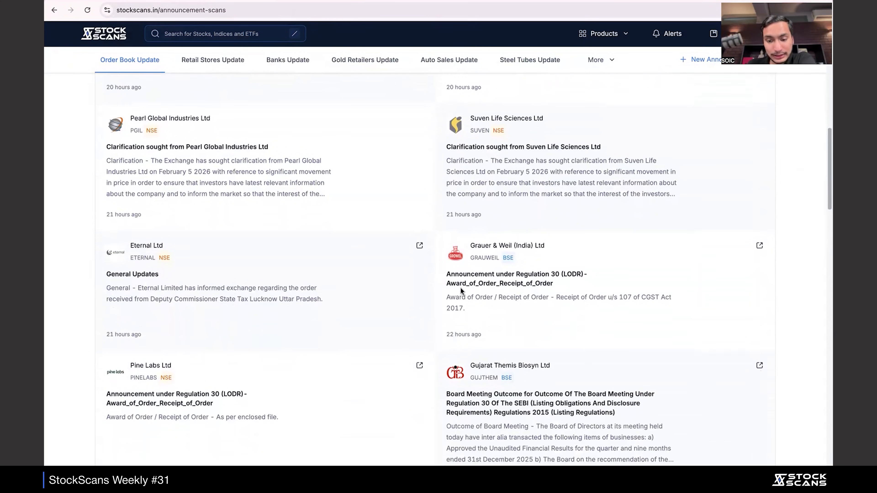
click(759, 245)
scroll(597, 241, down, 10)
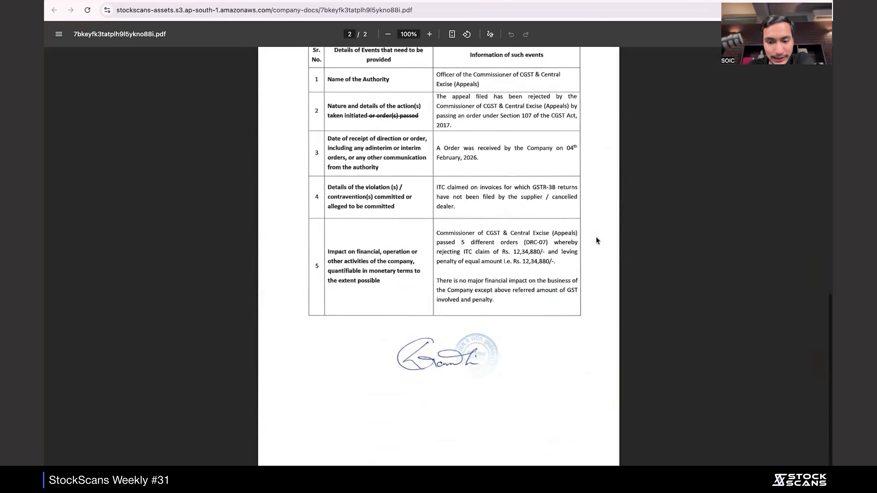
scroll(598, 241, up, 1)
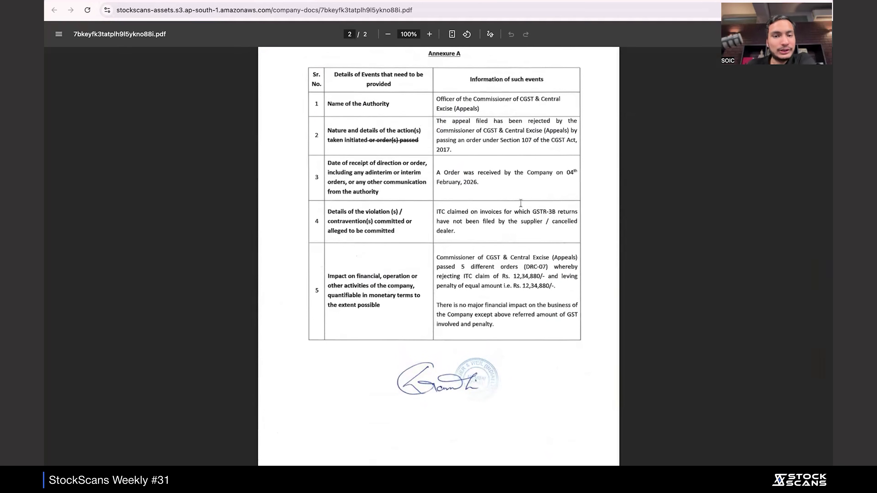
key(super+w)
Open Pine Labs Ltd's order-receipt announcement, read its Annexure-A on the GST appeal order, and return to the Order Book Update scan
scroll(540, 249, down, 2)
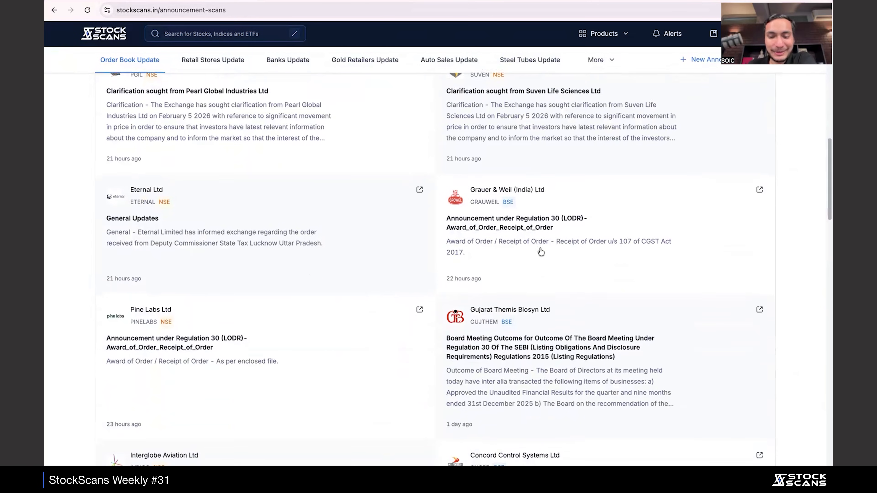
scroll(540, 247, down, 6)
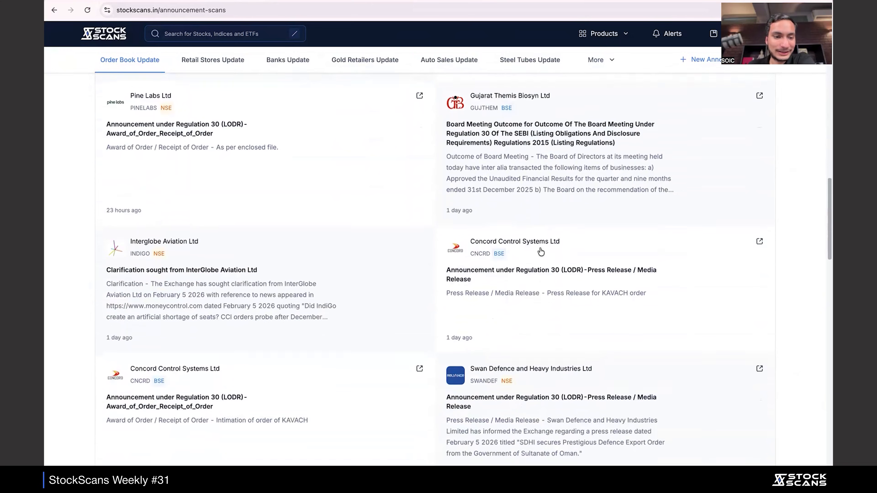
click(420, 92)
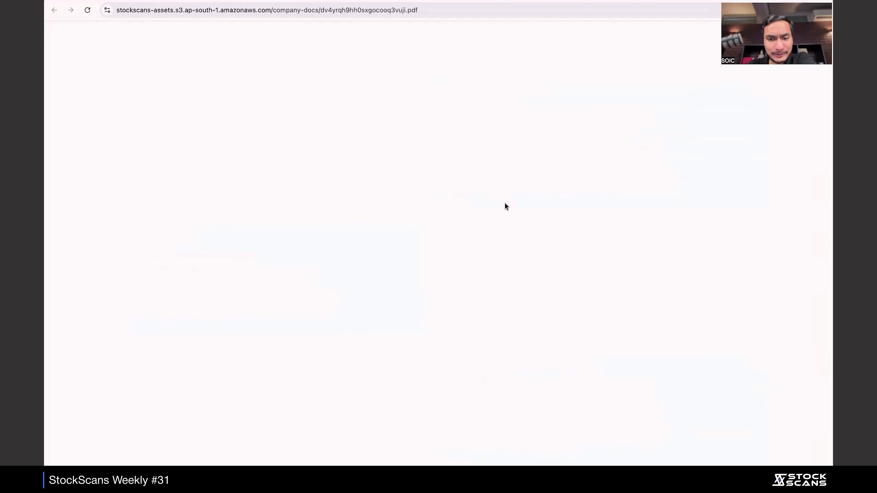
scroll(504, 203, down, 15)
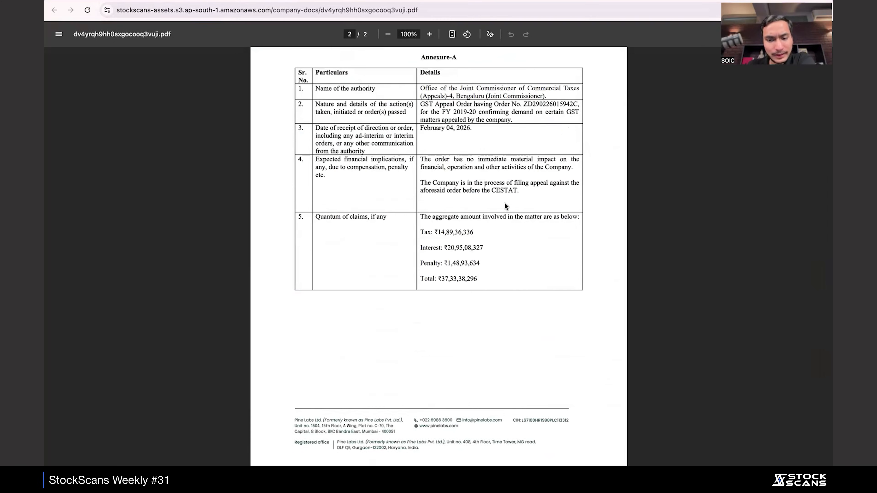
scroll(504, 202, up, 10)
key(super+w)
Browse the Order Book Update scan from the newest announcements down to the two-day-old entries
scroll(395, 197, up, 20)
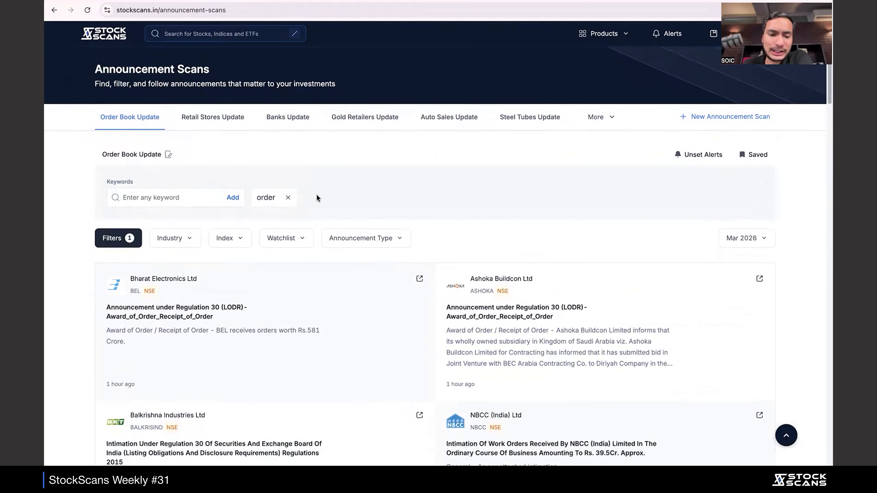
scroll(317, 196, down, 20)
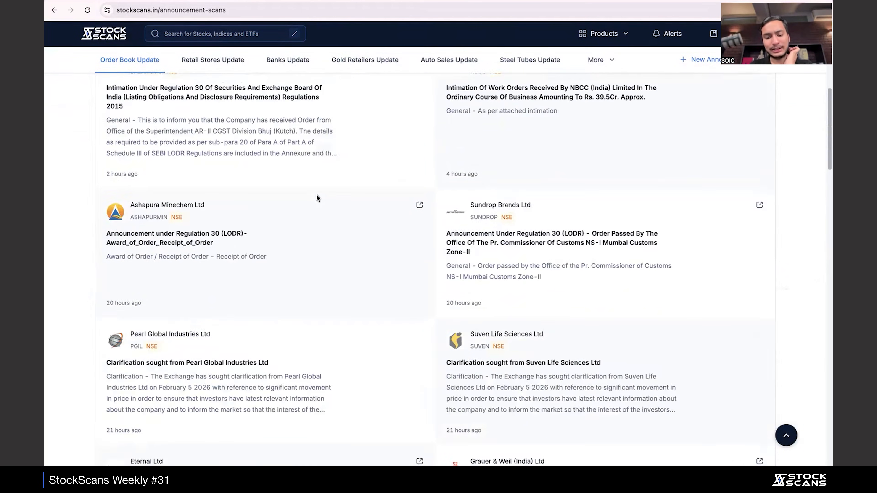
scroll(316, 194, down, 3)
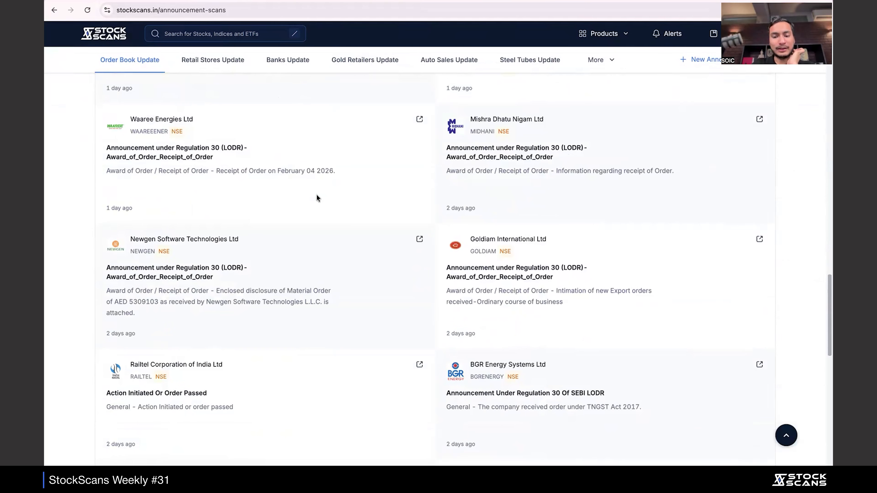
Show the presentation's Order Book Update slide with the Concord and Bharat Electronics releases, and return to the start of the announcement scan
key(ctrl+Left)
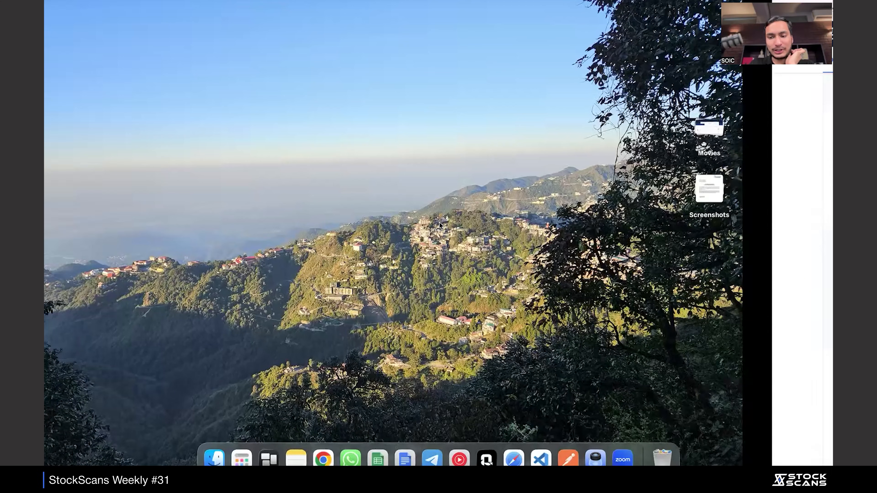
key(ctrl+Left)
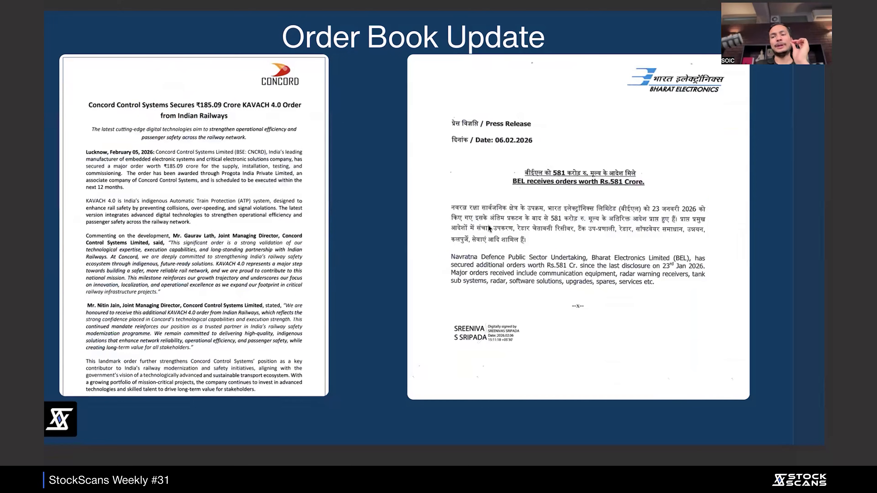
key(ctrl+Left)
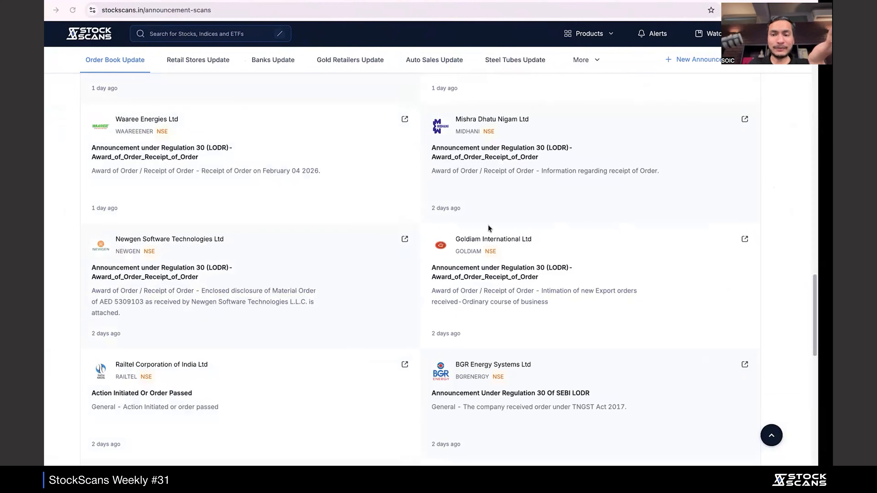
scroll(488, 225, up, 15)
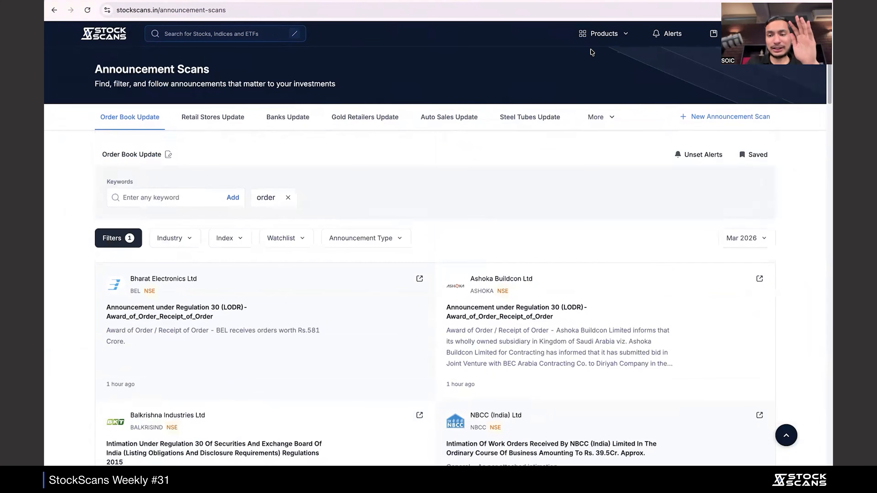
Open Returns Benchmark and compare CNX500 with NIFTYJR over the date range 23 Sep 2024 to 6 Feb 2026
click(596, 37)
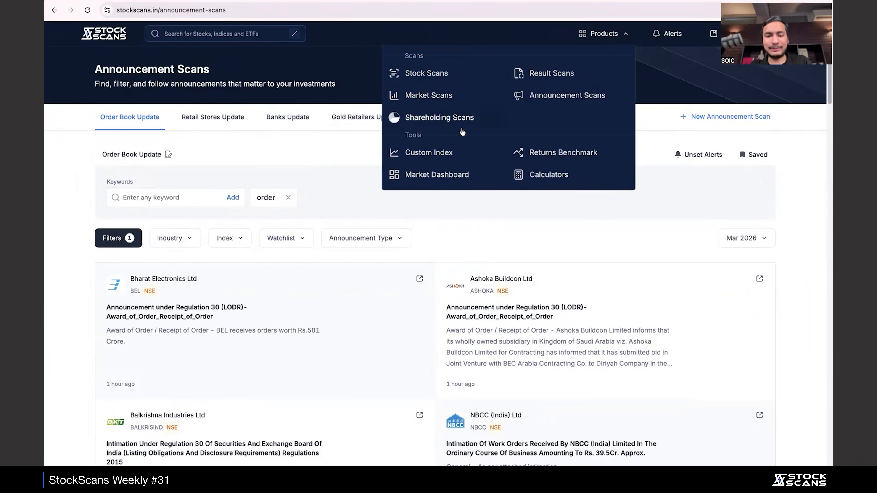
click(519, 153)
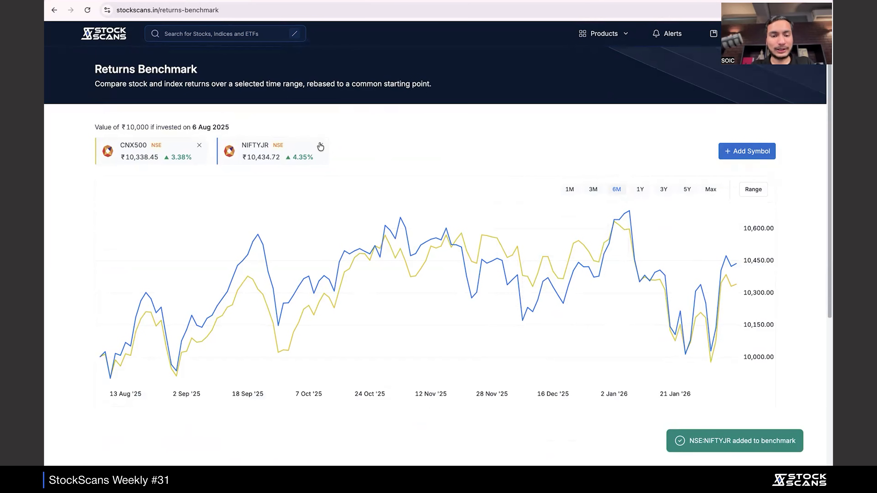
click(742, 191)
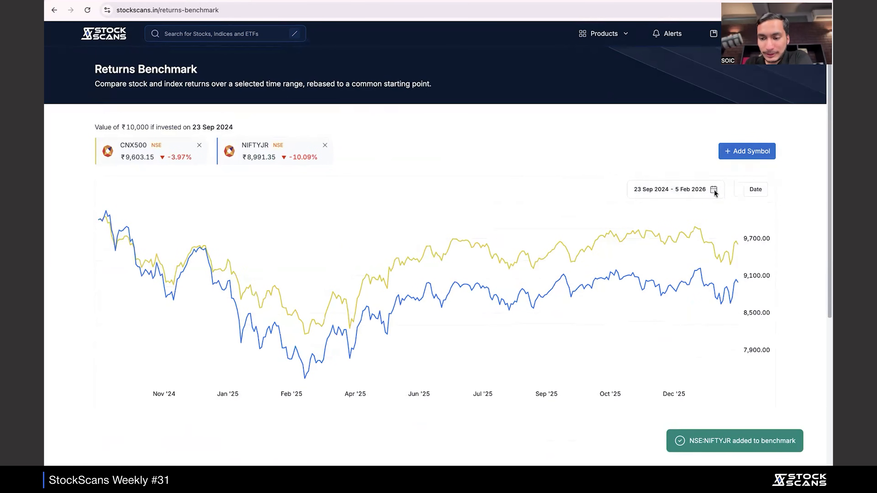
click(691, 192)
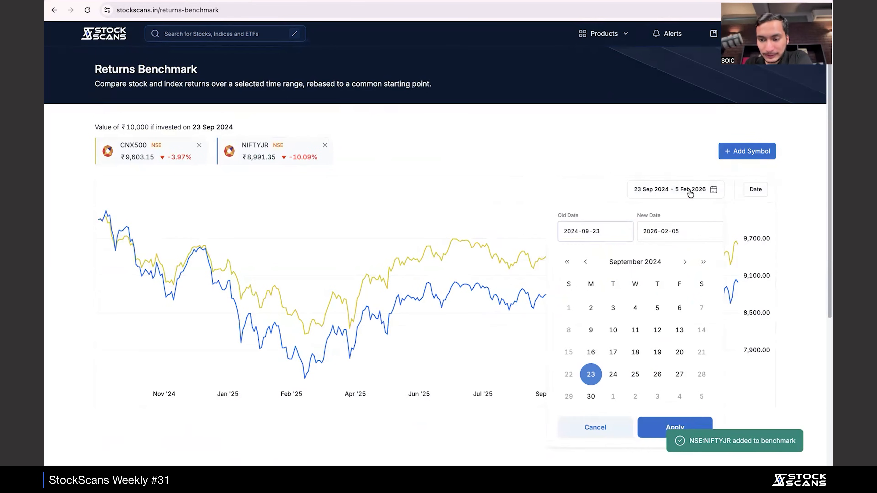
click(591, 374)
click(679, 308)
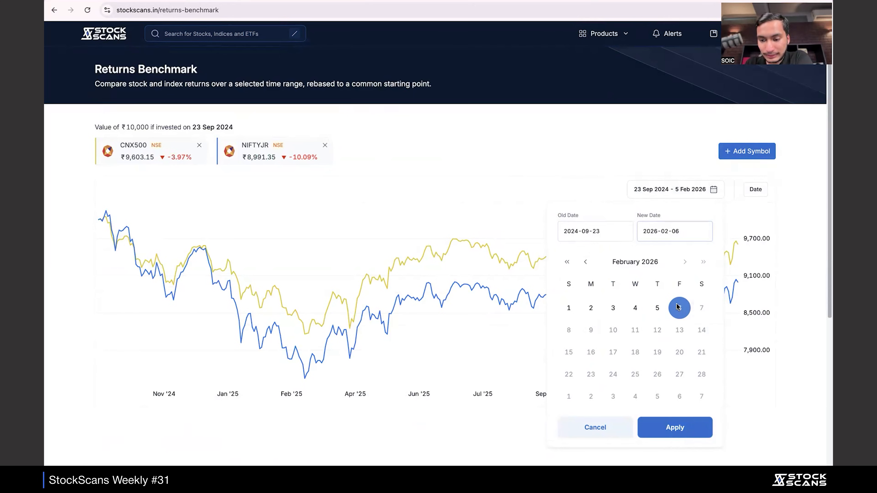
click(668, 423)
scroll(466, 314, down, 1)
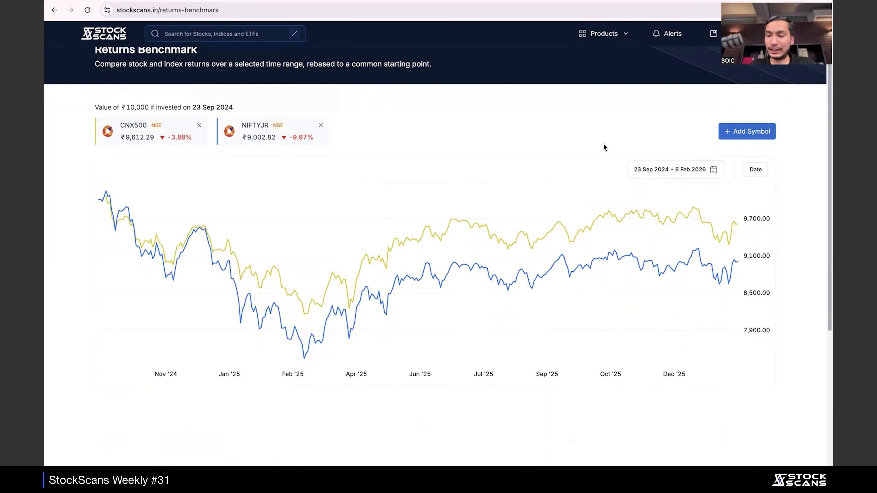
Open Market Scans and view the Shipping industry's companies as candidates for the returns benchmark
click(746, 133)
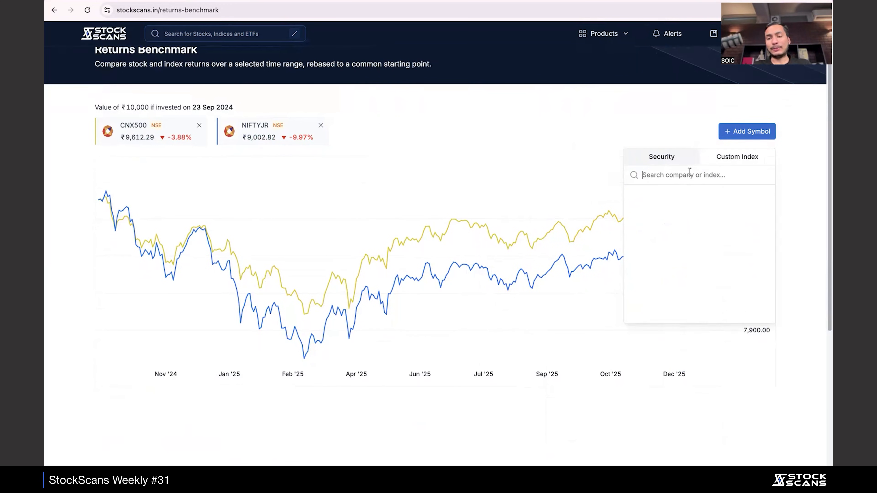
click(230, 0)
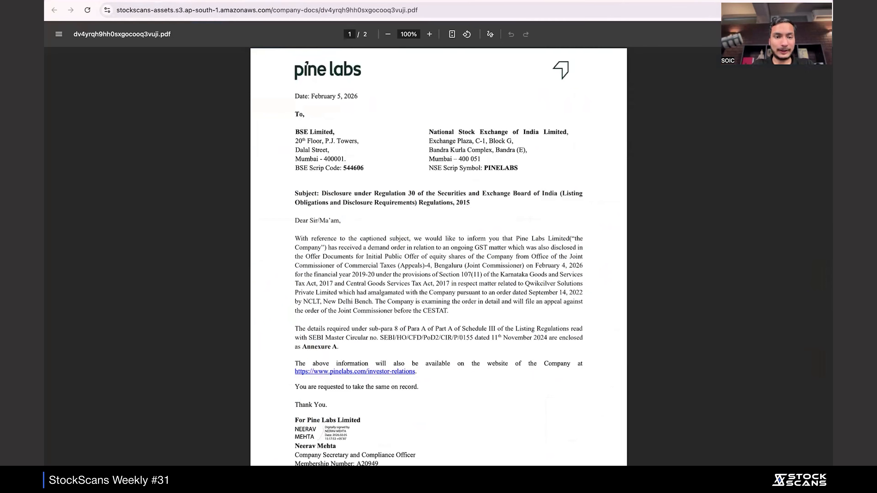
click(147, 1)
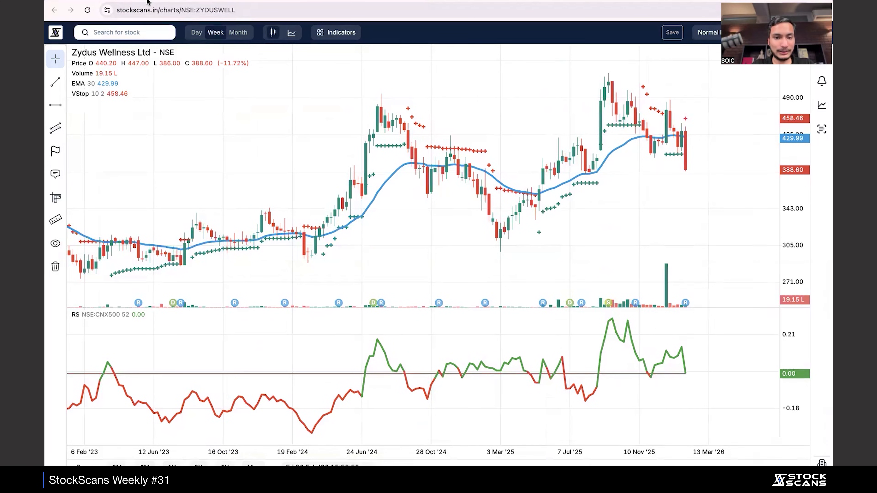
click(147, 1)
mouse_move(606, 34)
click(438, 101)
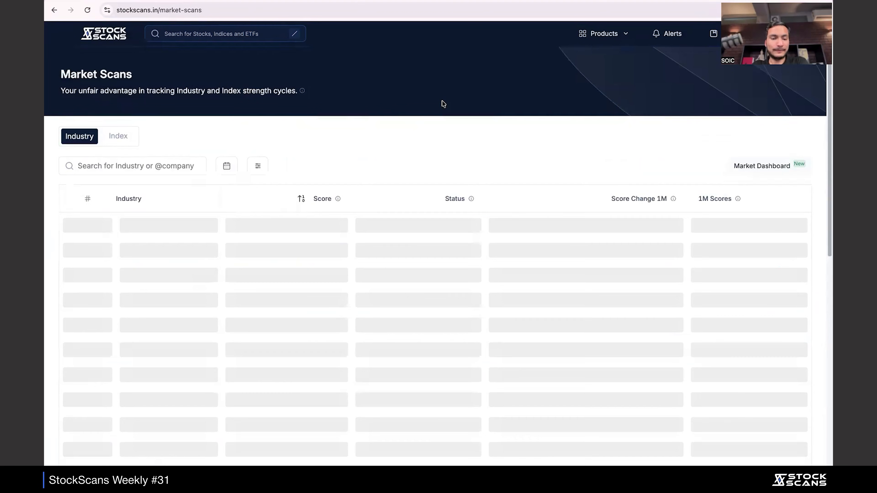
click(484, 259)
scroll(485, 234, down, 2)
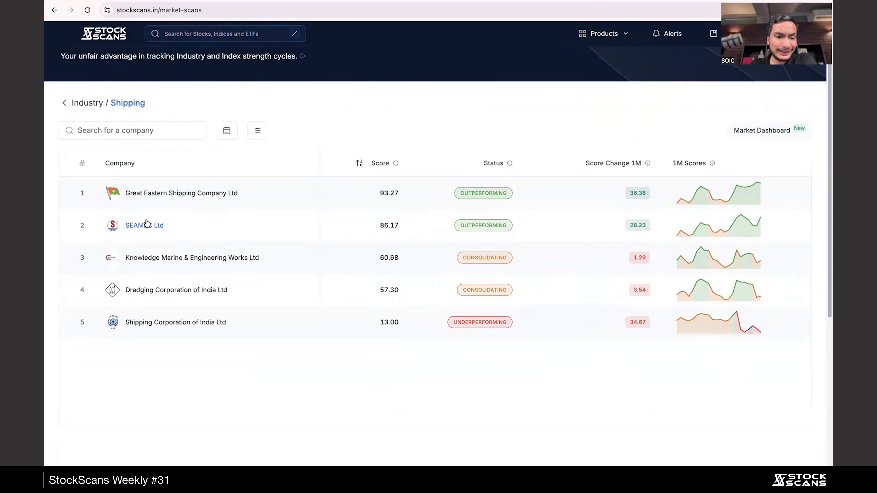
Return to Returns Benchmark and add SEAMECLTD and GESHIP to the comparison
click(270, 2)
text(seam)
click(677, 192)
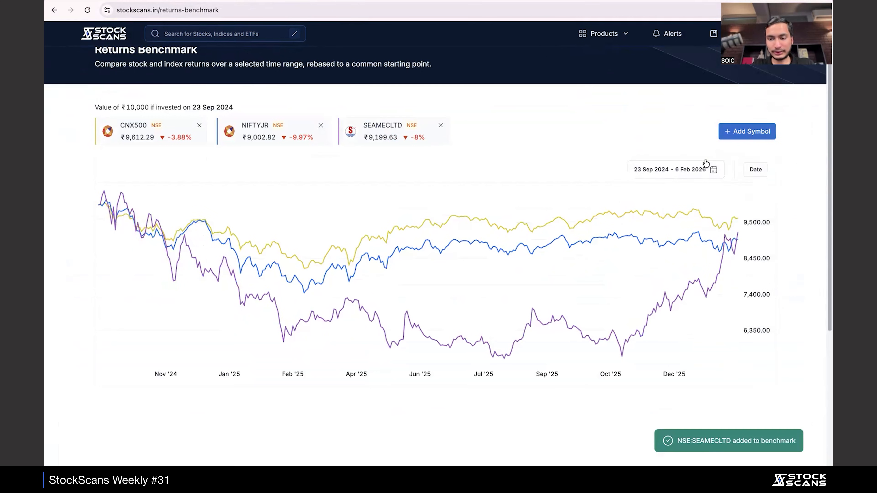
click(727, 135)
text(great)
click(676, 192)
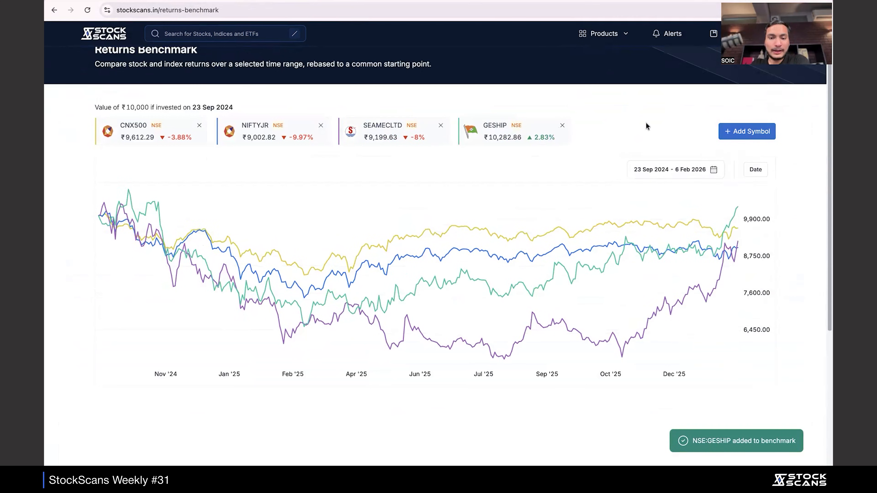
scroll(647, 125, down, 1)
click(741, 126)
click(672, 104)
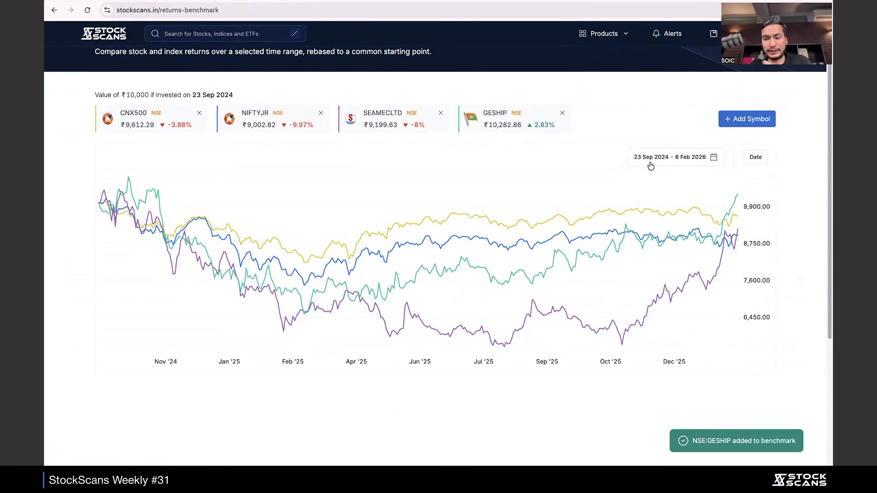
click(678, 160)
click(620, 134)
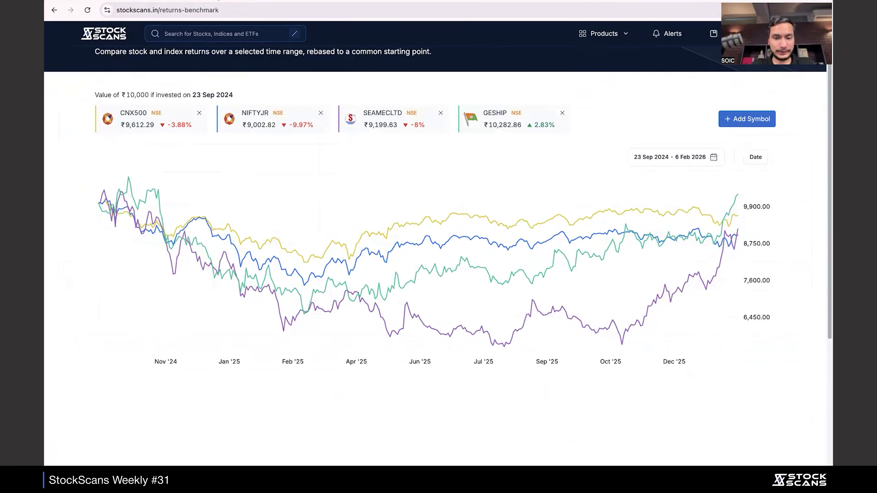
View the Banks Update announcement scan and go from it to Stock Scans
click(633, 114)
scroll(613, 103, down, 2)
scroll(613, 104, up, 3)
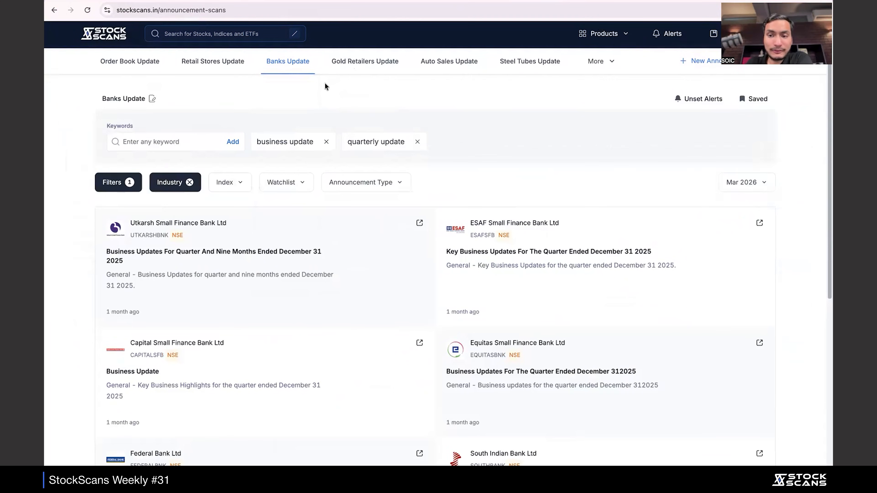
click(604, 34)
click(439, 74)
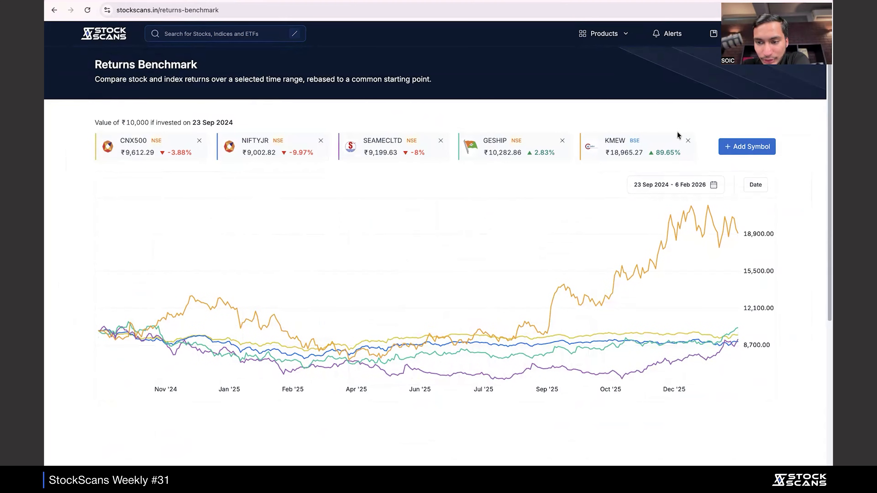
Remove KMEW from the returns benchmark and examine the remaining symbols' returns around 27 to 30 January 2026
click(688, 140)
scroll(571, 218, down, 1)
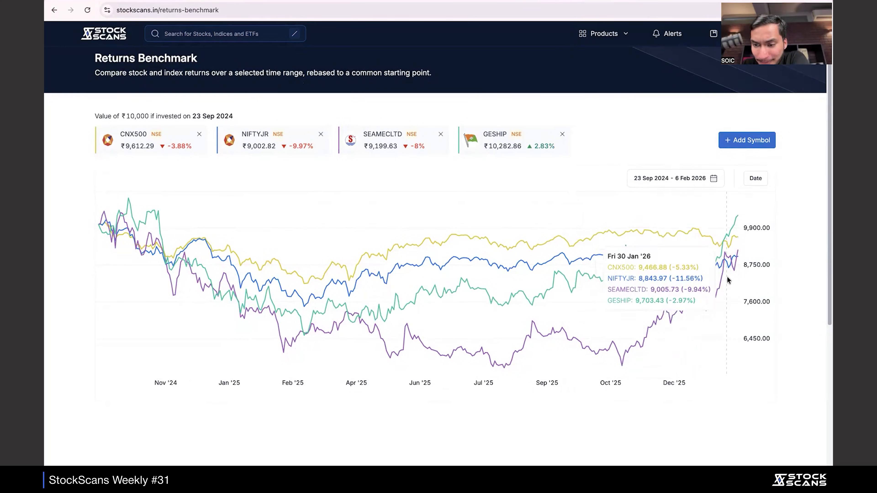
ctrl+scroll(721, 282, up, 5)
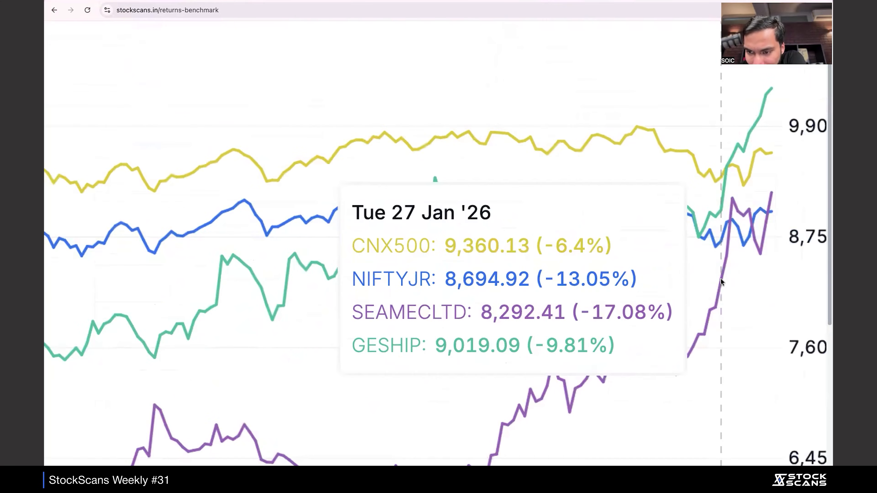
ctrl+scroll(720, 278, down, 5)
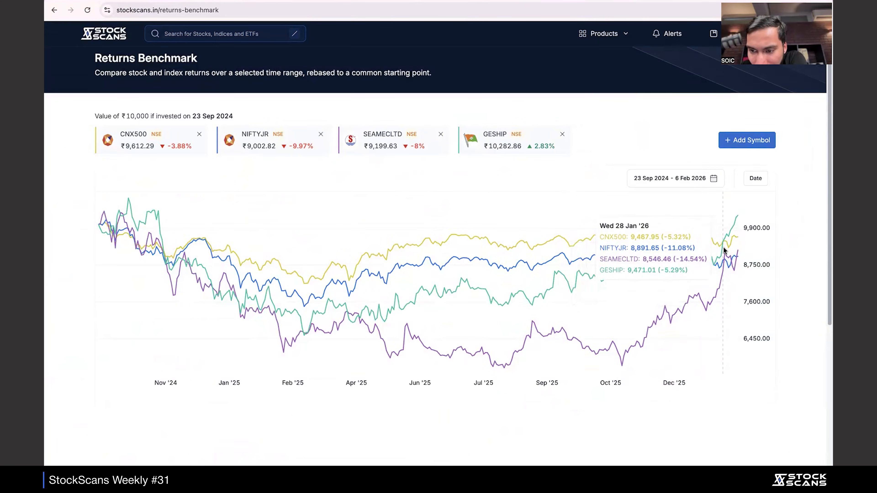
ctrl+scroll(724, 266, up, 5)
ctrl+scroll(726, 266, down, 5)
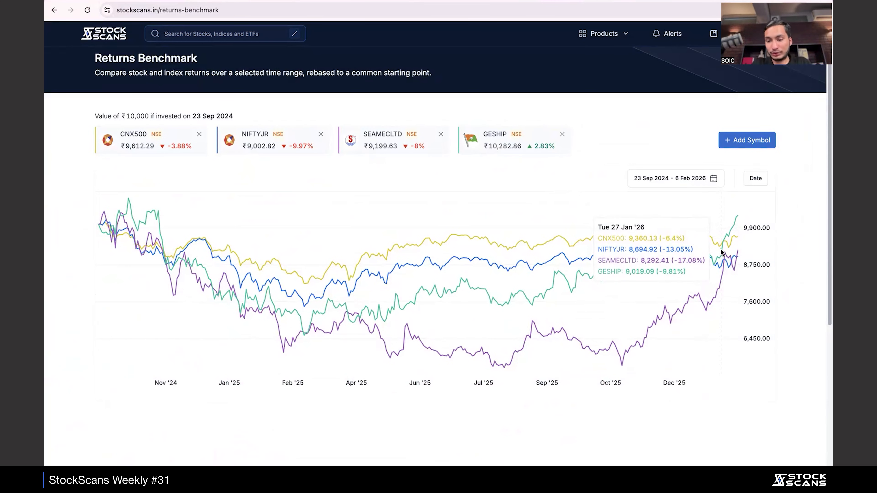
Add the Shipping Index from the popular custom indices to the returns benchmark
scroll(716, 251, up, 5)
scroll(717, 254, down, 5)
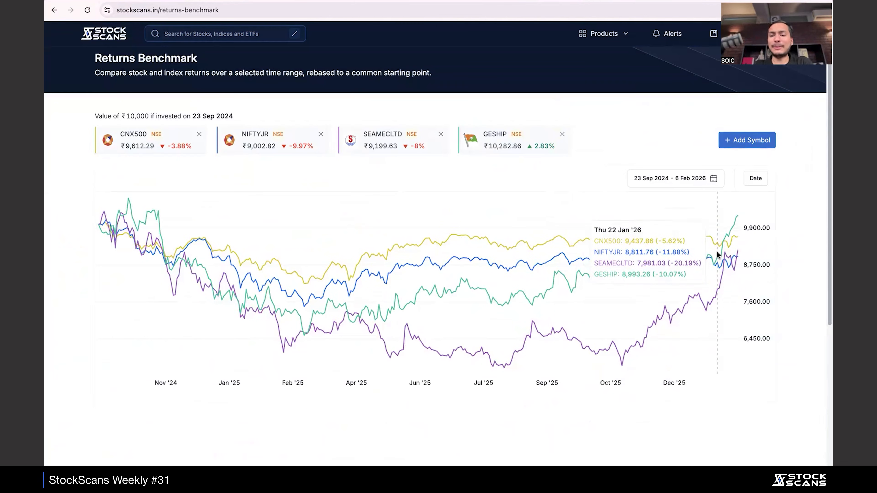
click(739, 144)
click(720, 166)
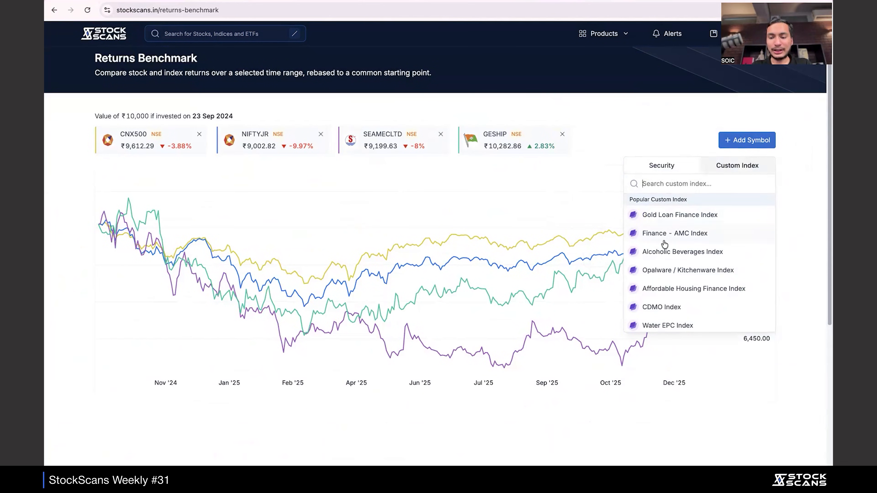
scroll(665, 247, down, 6)
scroll(665, 248, up, 8)
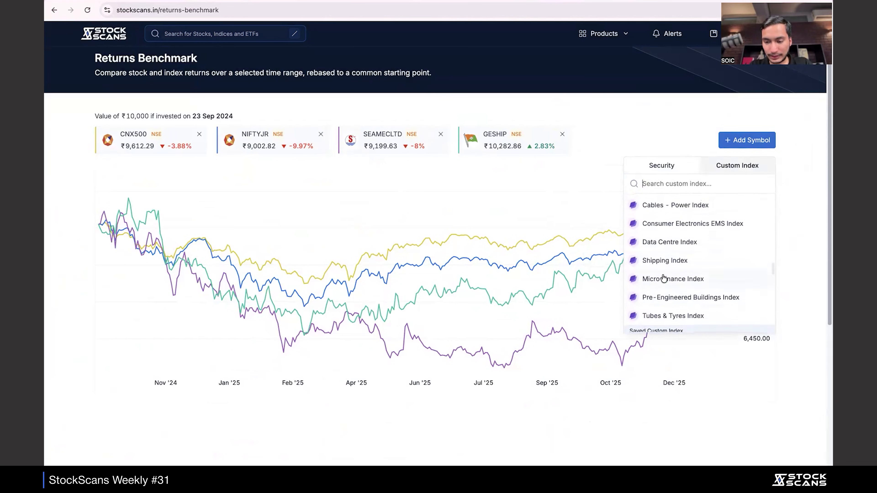
click(660, 260)
Add the Micro Finance Index and the QSR Index to the returns benchmark
click(737, 139)
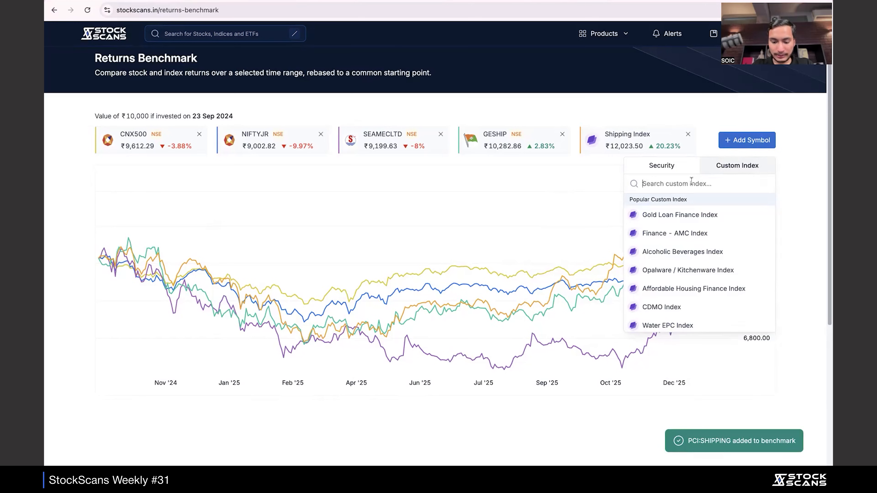
text(micro)
click(672, 213)
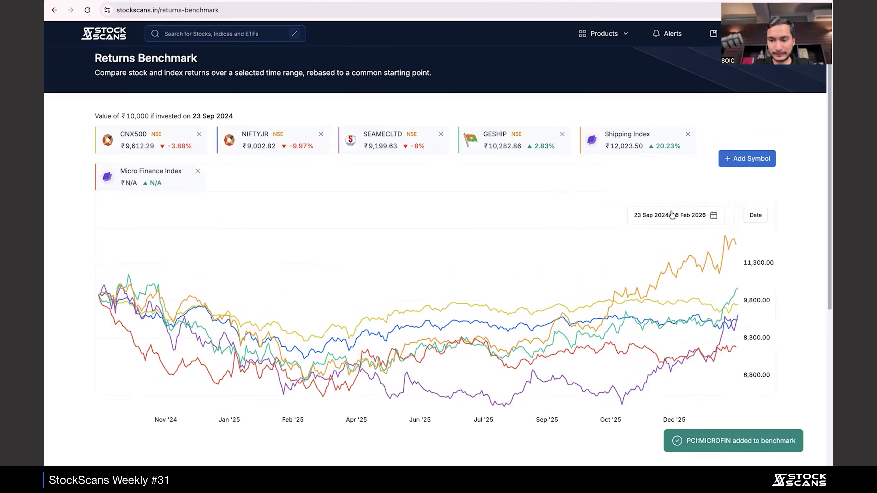
click(759, 159)
text(qsr)
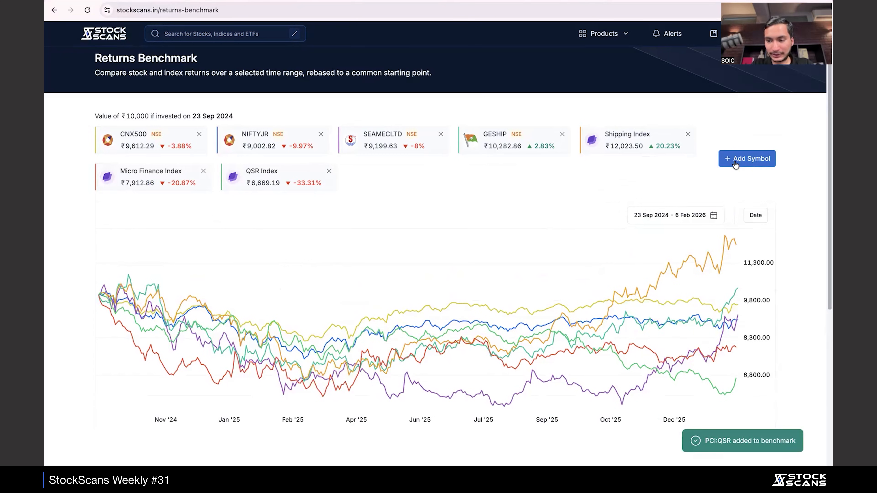
Add the Diagnostics Index from the custom indices to the returns benchmark
click(735, 161)
scroll(714, 292, down, 8)
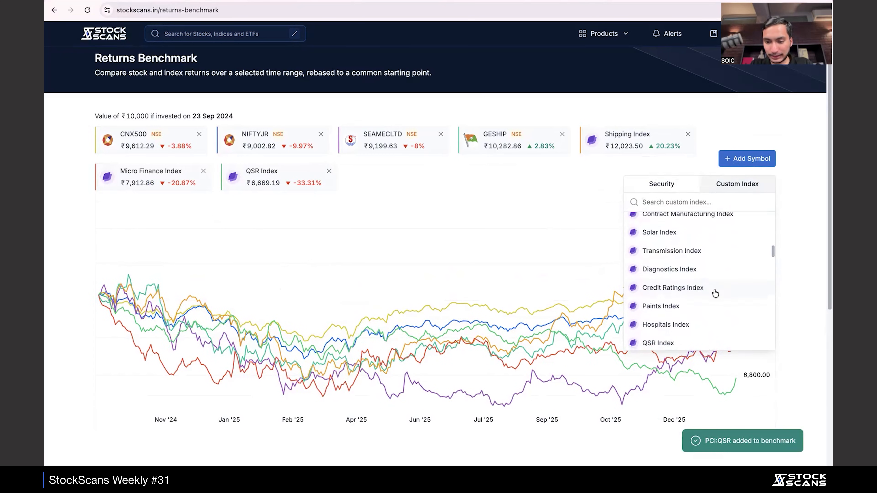
click(689, 272)
scroll(535, 220, down, 1)
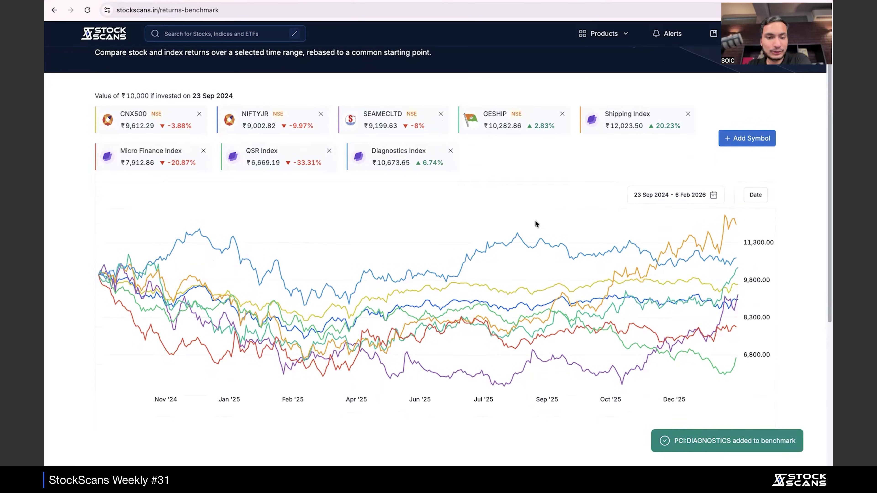
Remove SEAMECLTD and GESHIP from the benchmark and compare the remaining indices' returns around early December 2025
click(441, 114)
click(442, 114)
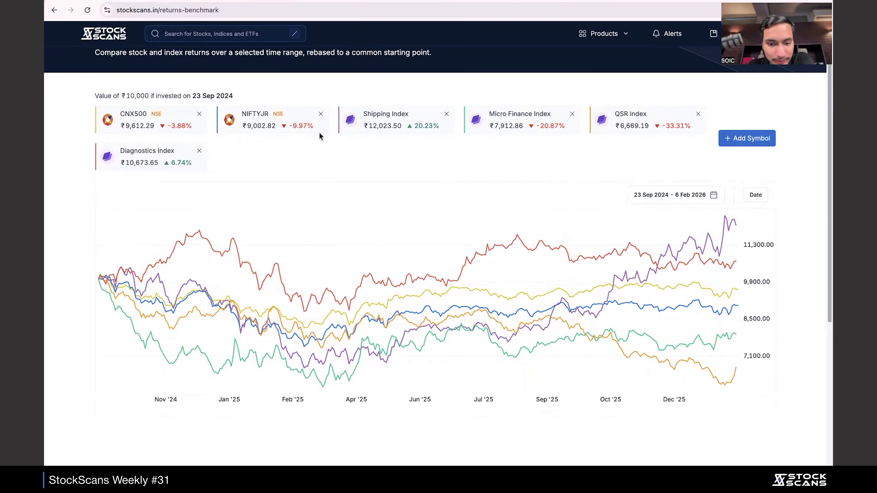
scroll(374, 164, up, 1)
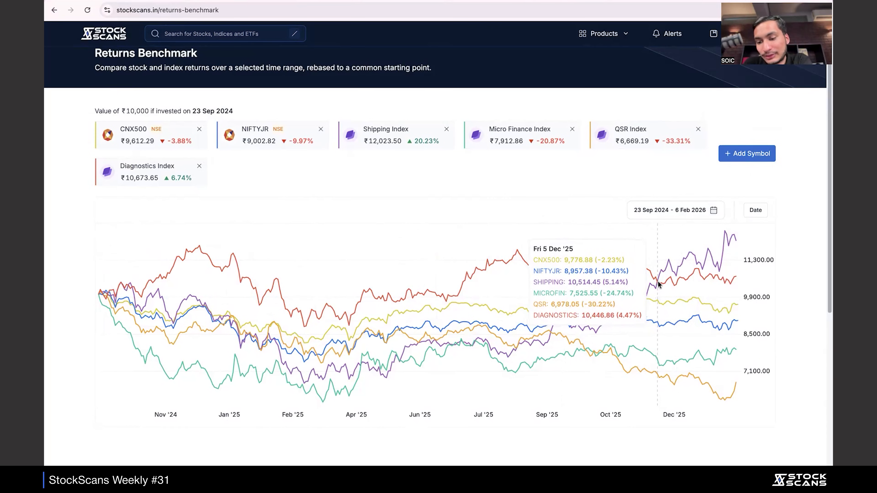
scroll(599, 179, up, 1)
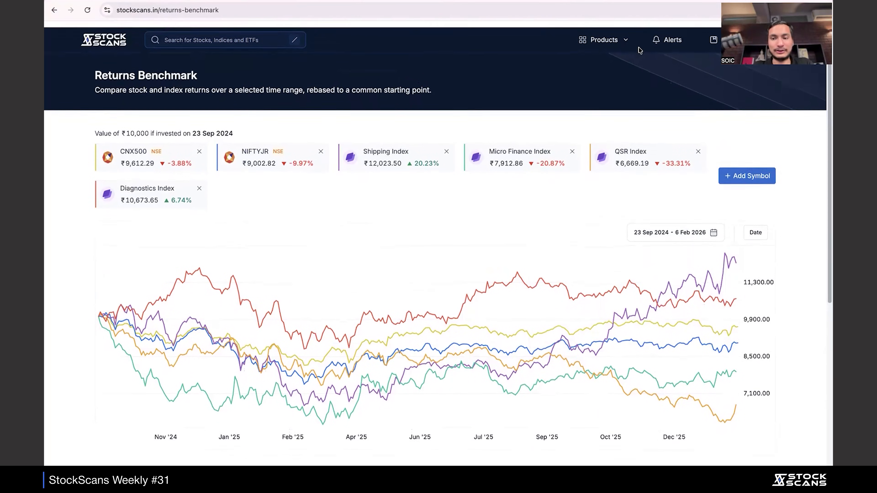
Open the Diagnostics Index chart from Custom Index and examine its weekly price trend and relative strength against CNX500
click(604, 33)
click(426, 156)
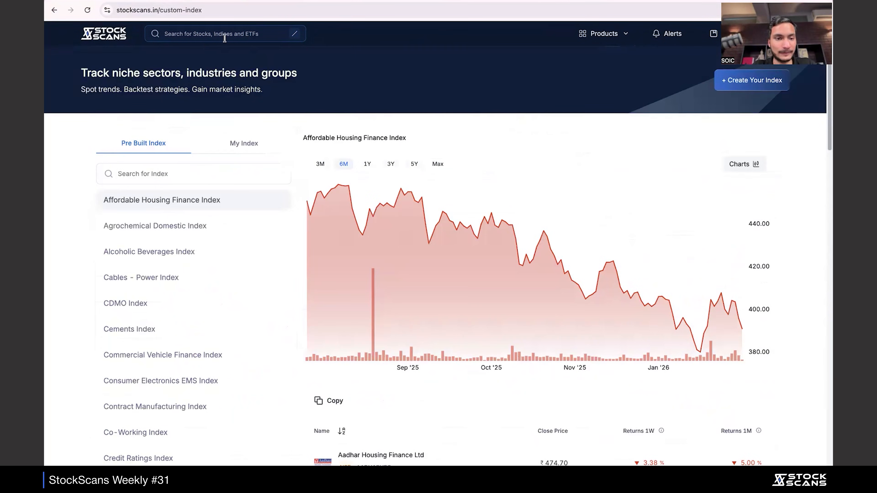
text(diagn)
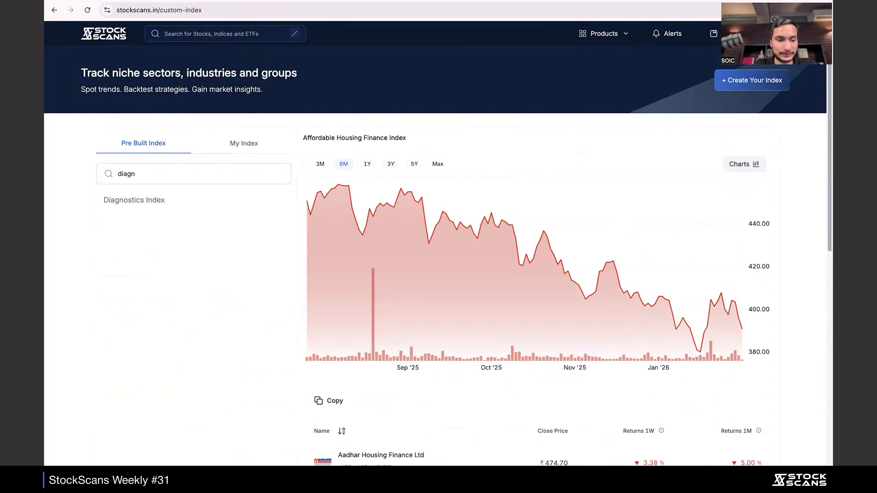
click(134, 200)
click(742, 164)
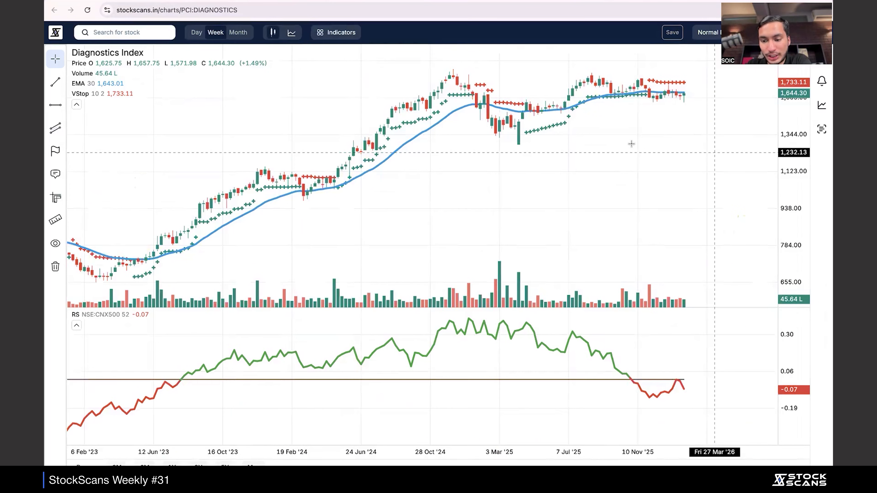
scroll(632, 144, up, 3)
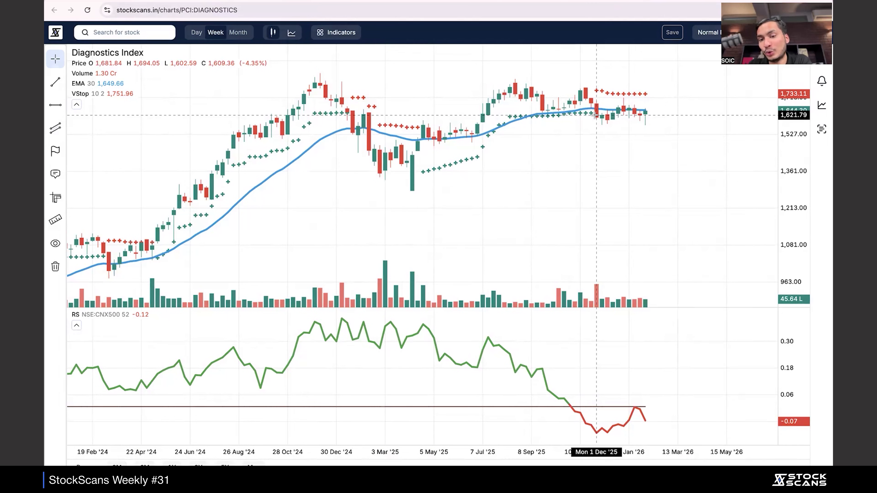
scroll(699, 141, down, 3)
scroll(674, 208, up, 3)
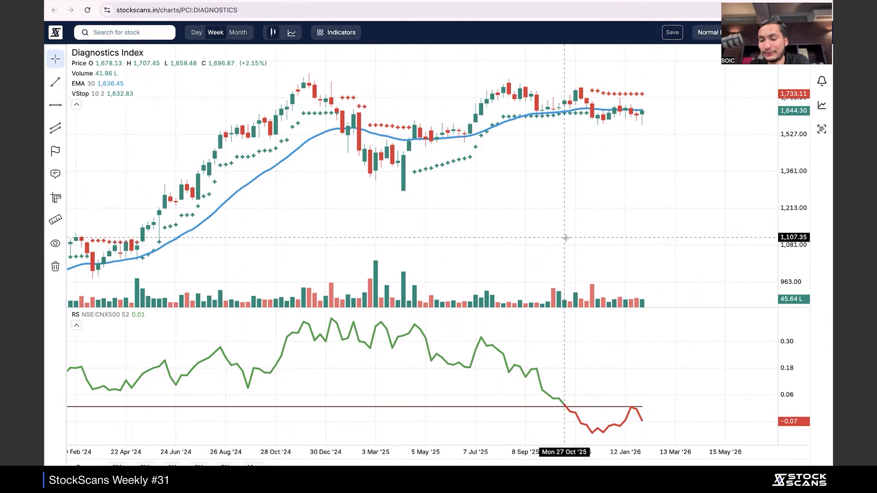
Reopen Returns Benchmark and switch the comparison to the 23 Sep 2024 to 6 Feb 2026 date range
click(215, 1)
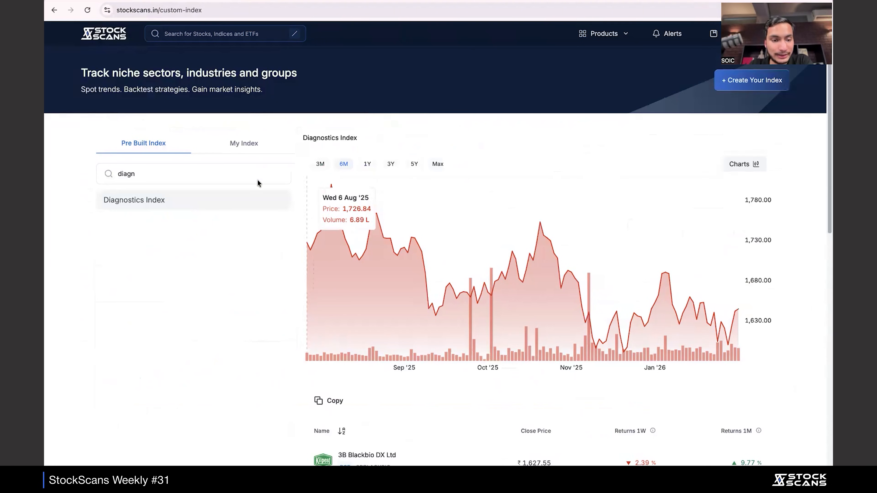
click(152, 1)
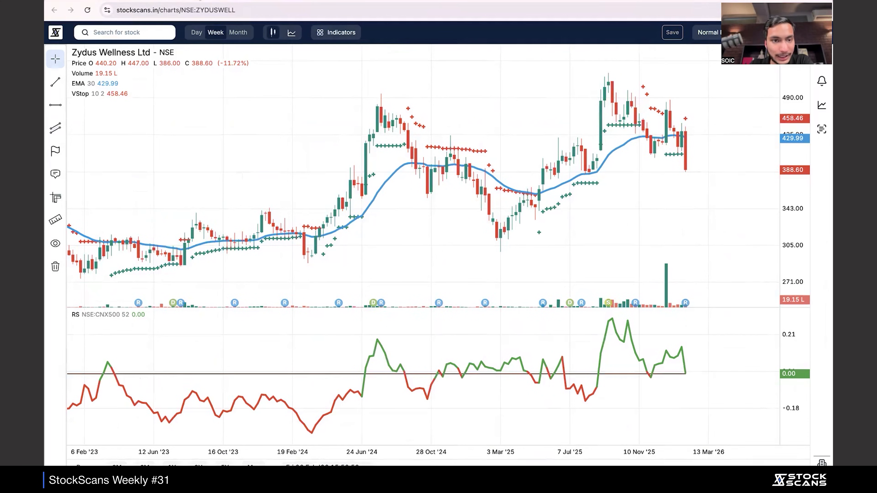
click(203, 1)
mouse_move(614, 34)
click(549, 149)
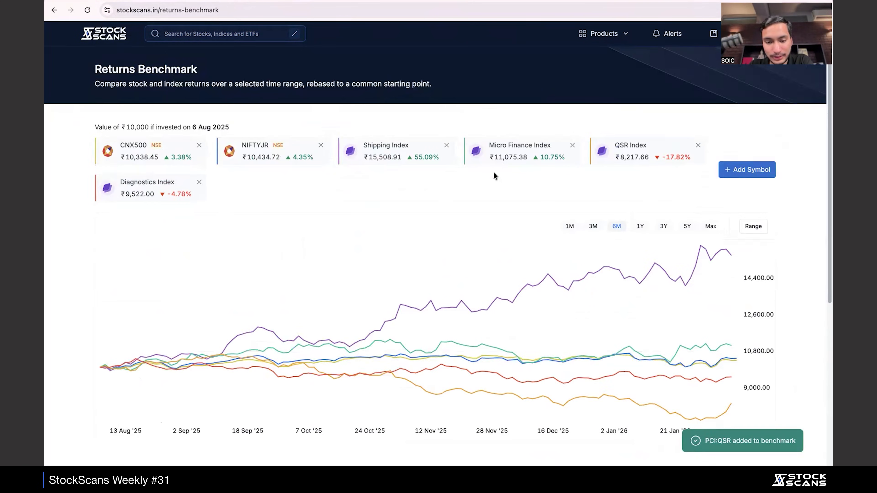
scroll(494, 176, down, 2)
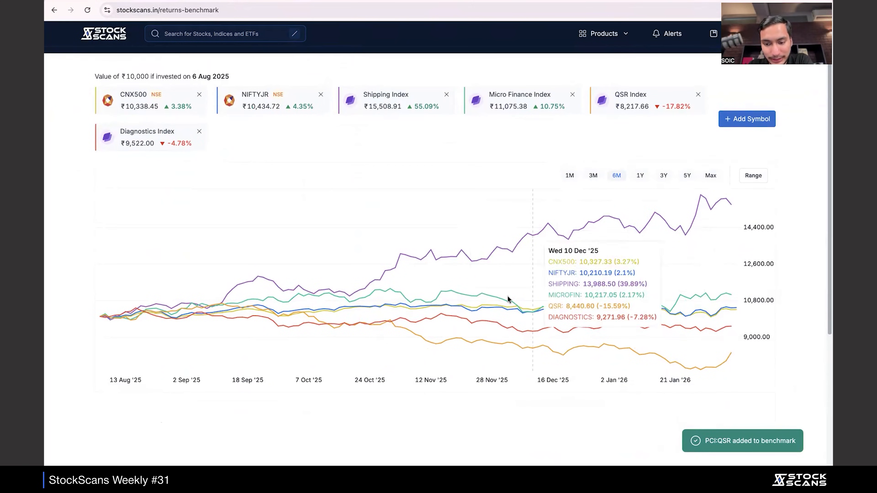
click(753, 176)
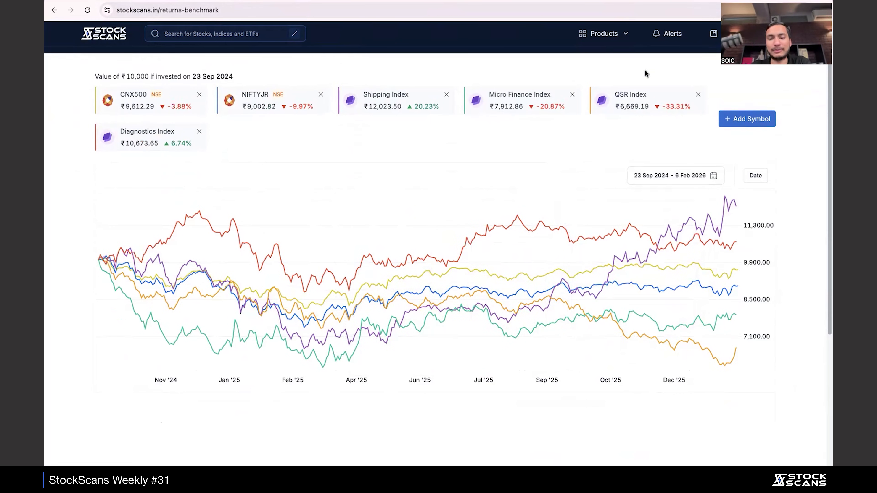
Search Custom Index for the Shipping Index and open its chart
scroll(644, 69, up, 2)
click(604, 33)
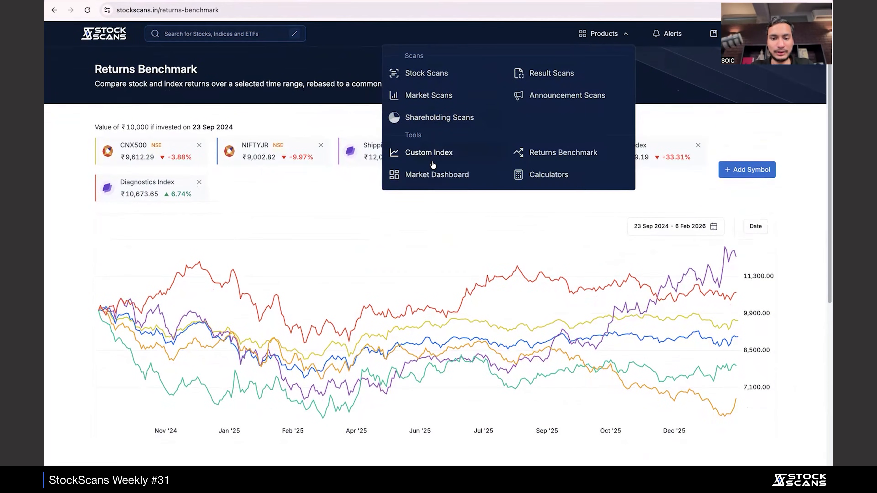
click(432, 161)
click(167, 171)
text(ship)
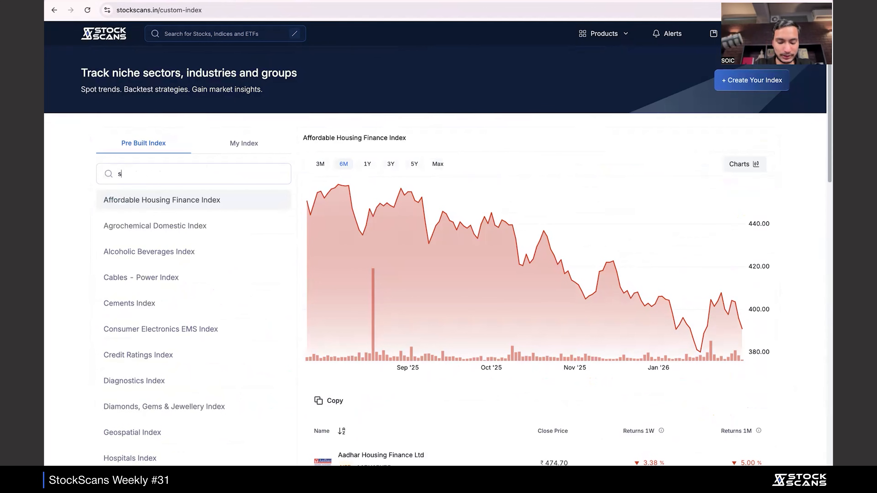
click(166, 199)
click(755, 166)
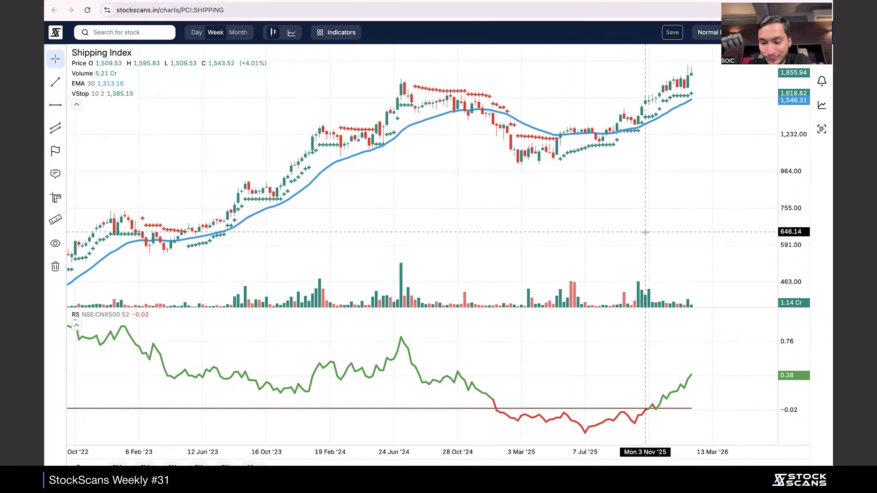
Examine the Shipping Index's long-term price and relative strength, including the Relative Strength indicator's inputs, and leave for the desktop
scroll(653, 230, down, 5)
scroll(645, 232, down, 2)
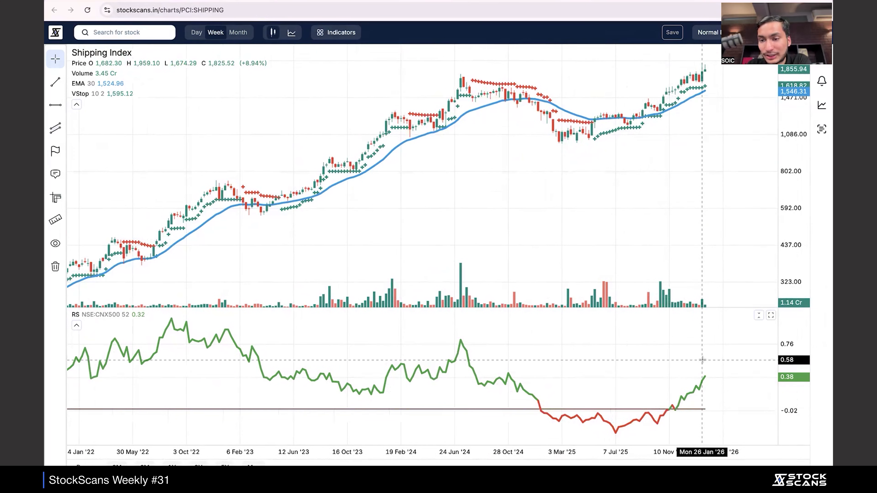
scroll(541, 257, up, 1)
scroll(541, 257, down, 3)
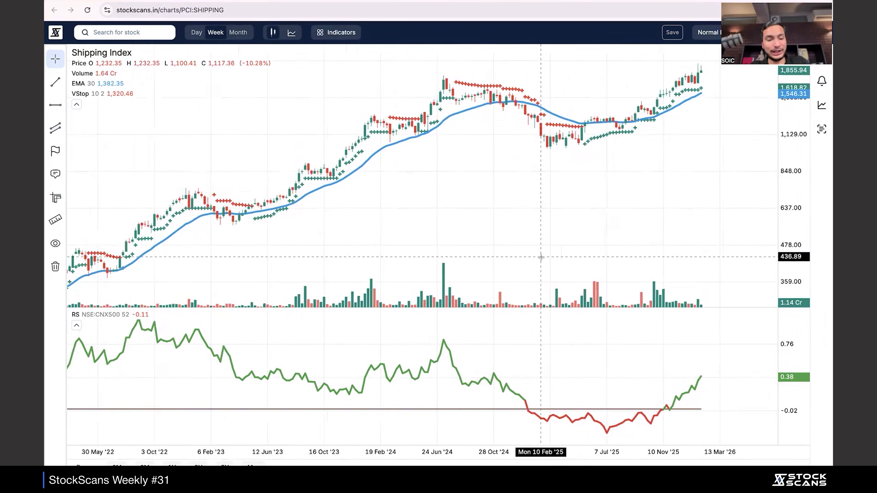
click(149, 315)
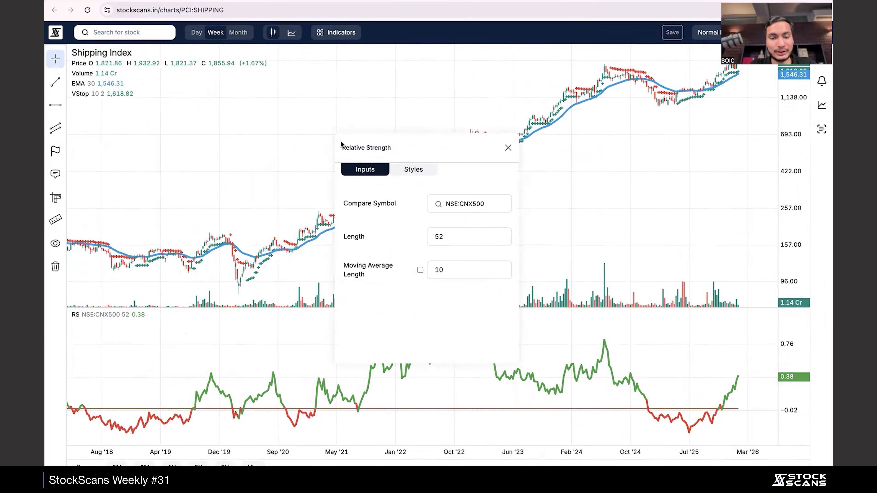
click(271, 132)
key(ctrl+Left)
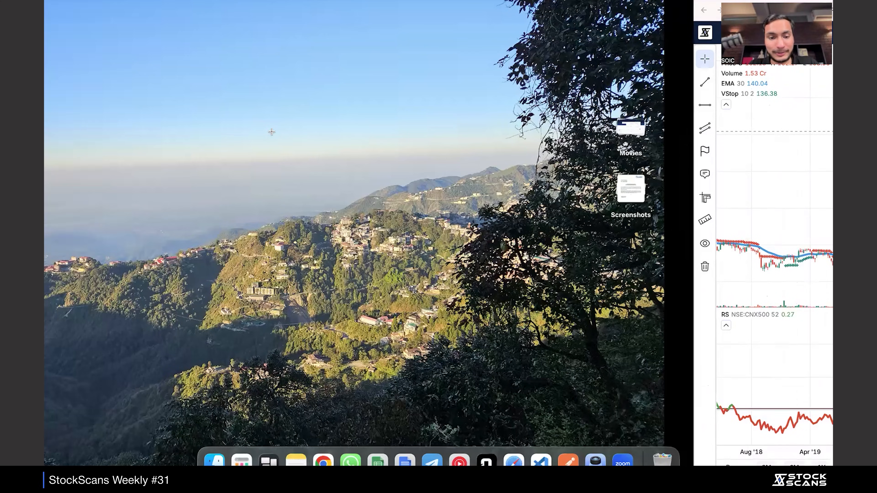